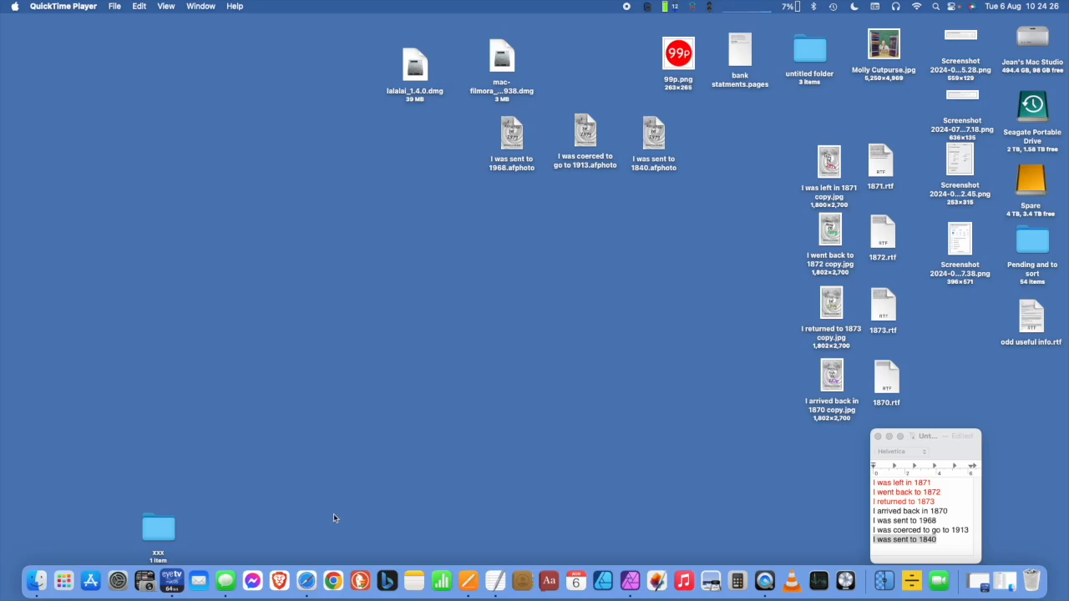
- In Safari, open the Kindle Bookshelf and search it for the title "I arrived back in 1870" copied from the TextEdit list
click(307, 580)
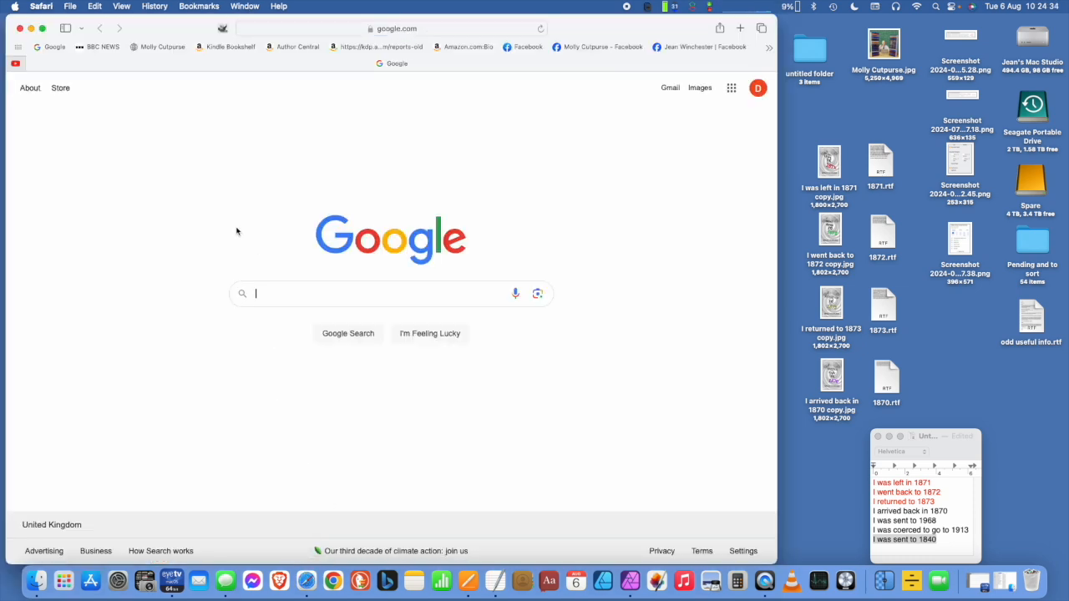
click(222, 48)
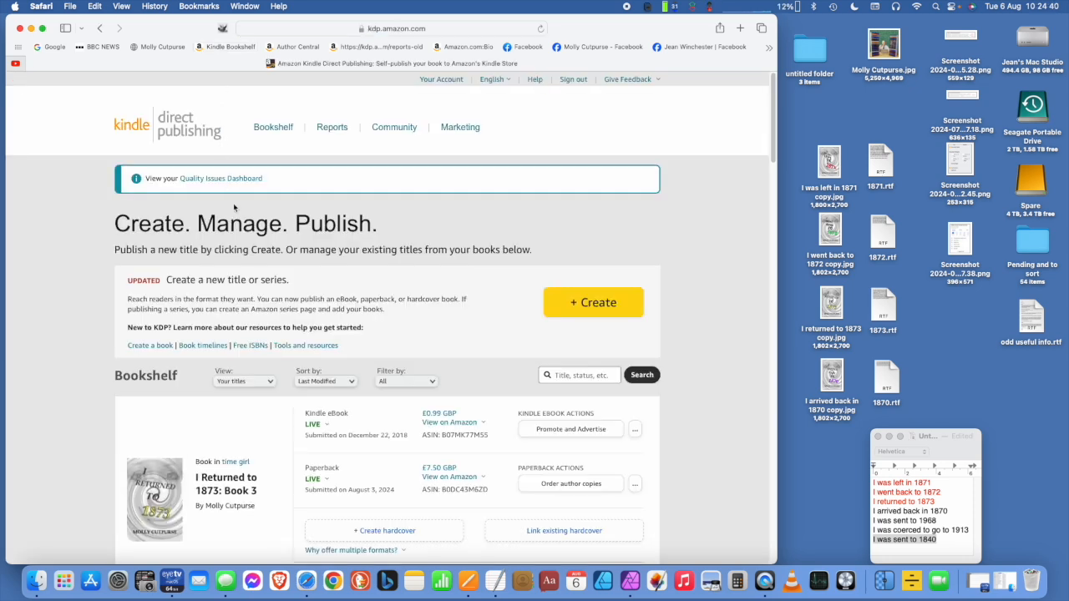
click(896, 514)
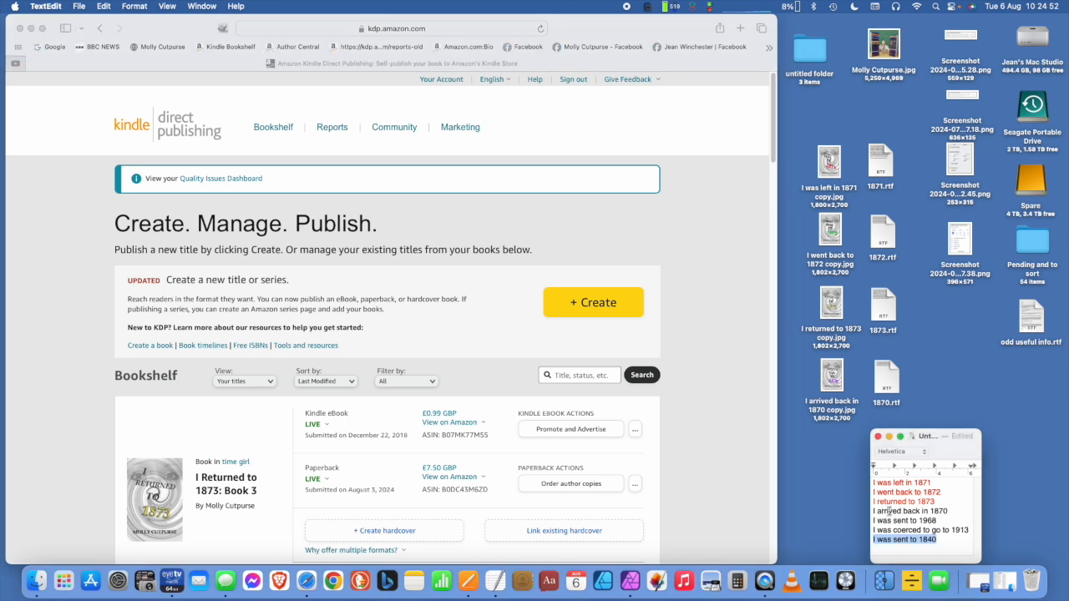
drag(872, 513, 945, 515)
key(super+c)
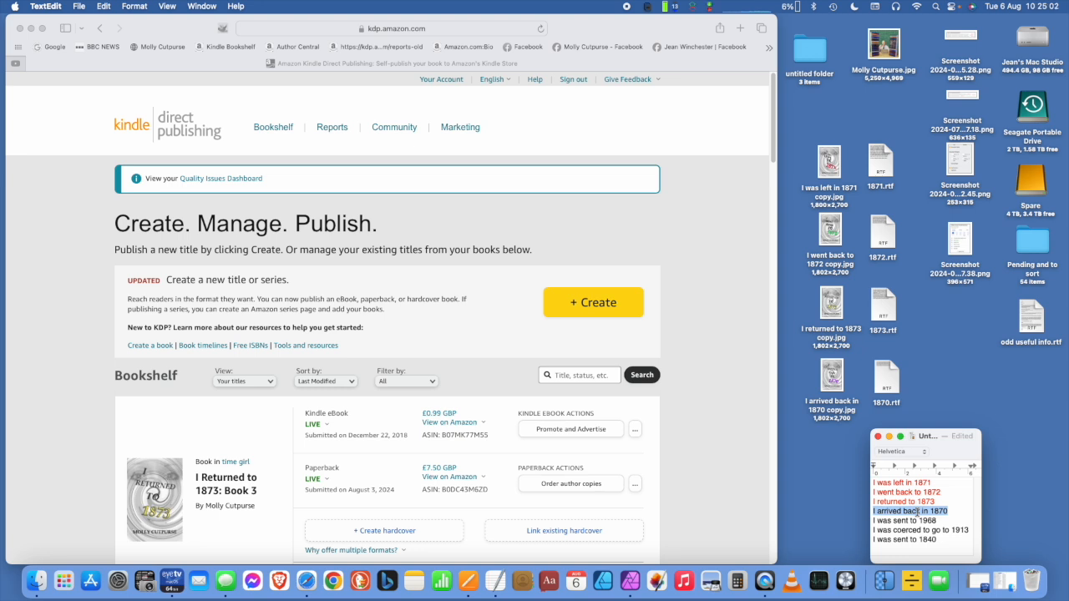
click(570, 377)
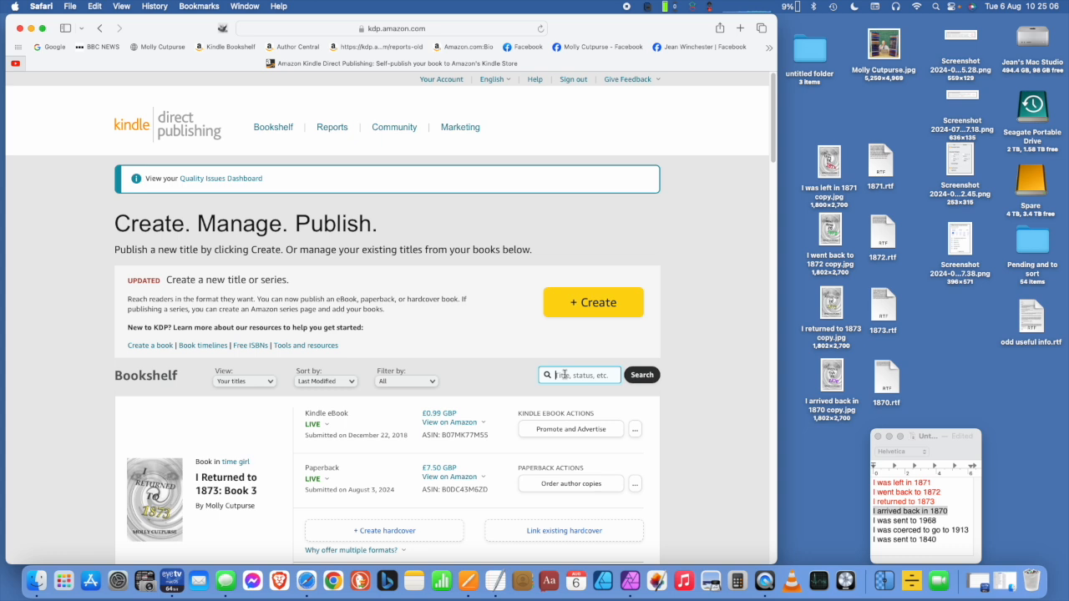
key(super+v)
click(640, 376)
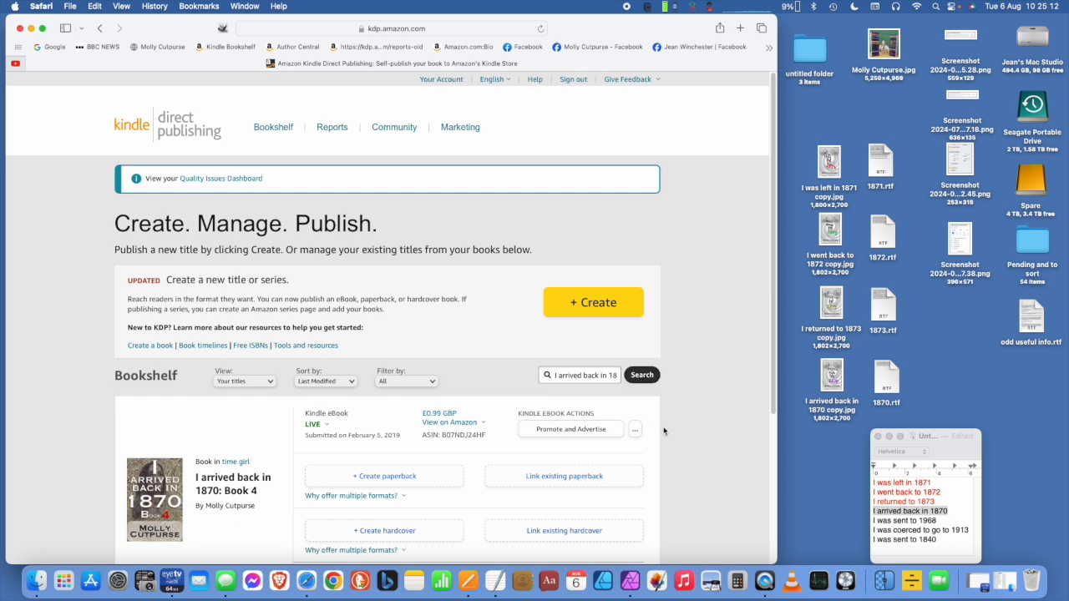
- Open the eBook details of "I arrived back in 1870: Book 4" for editing
scroll(683, 441, down, 2)
scroll(682, 444, down, 2)
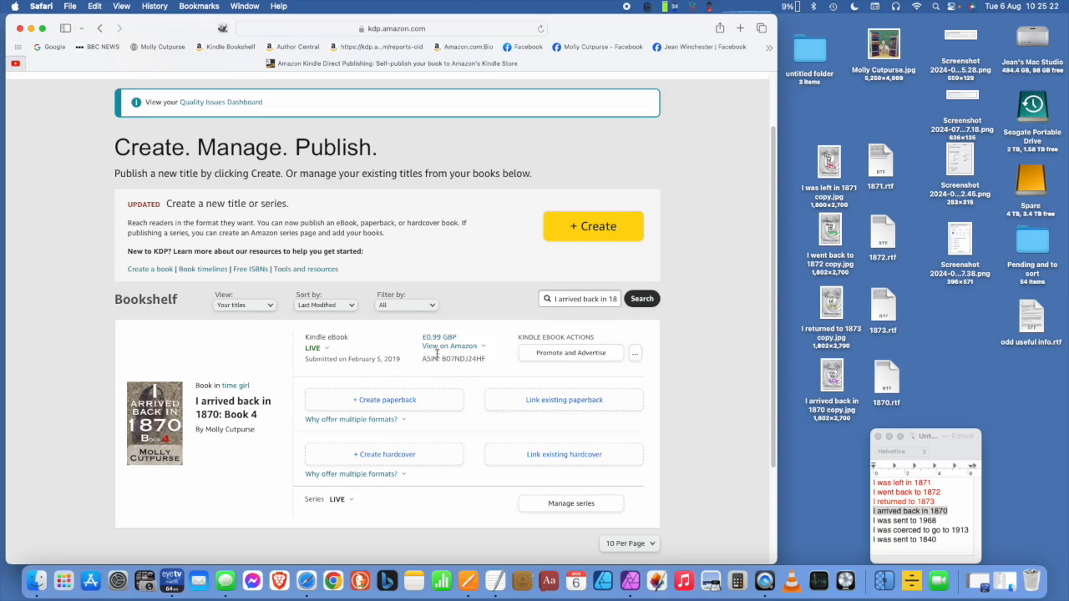
click(630, 355)
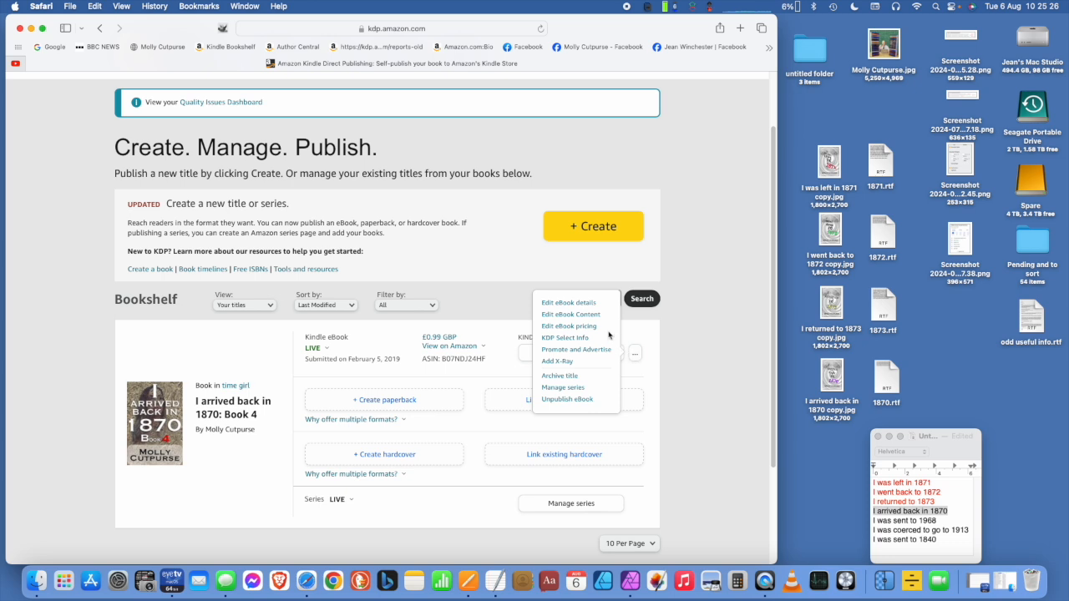
click(573, 303)
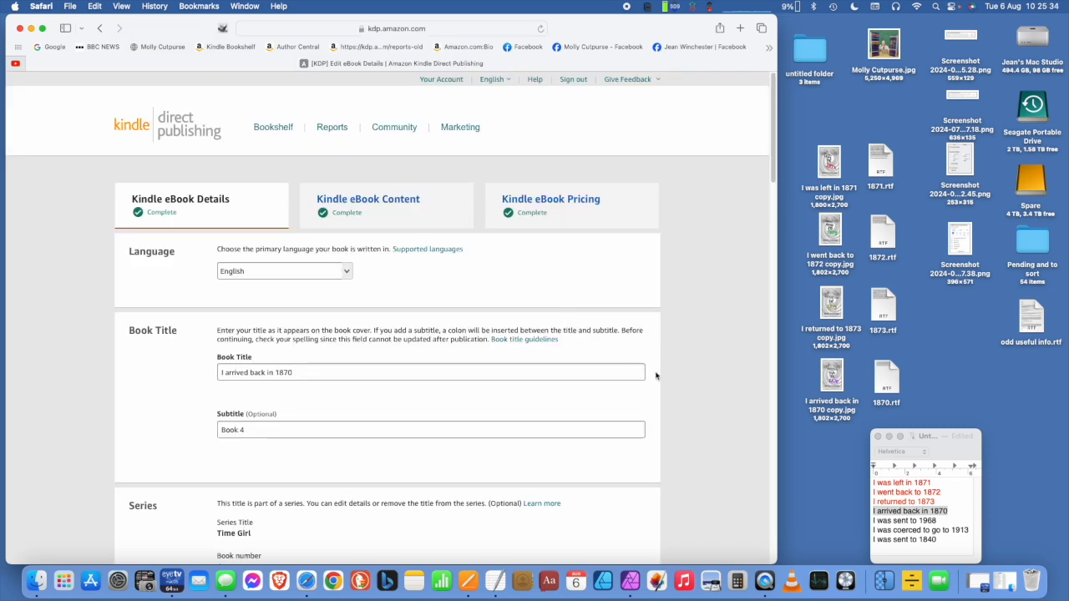
- Clear the first and last name of the contributor listed under Contributors in the eBook details
scroll(649, 374, down, 2)
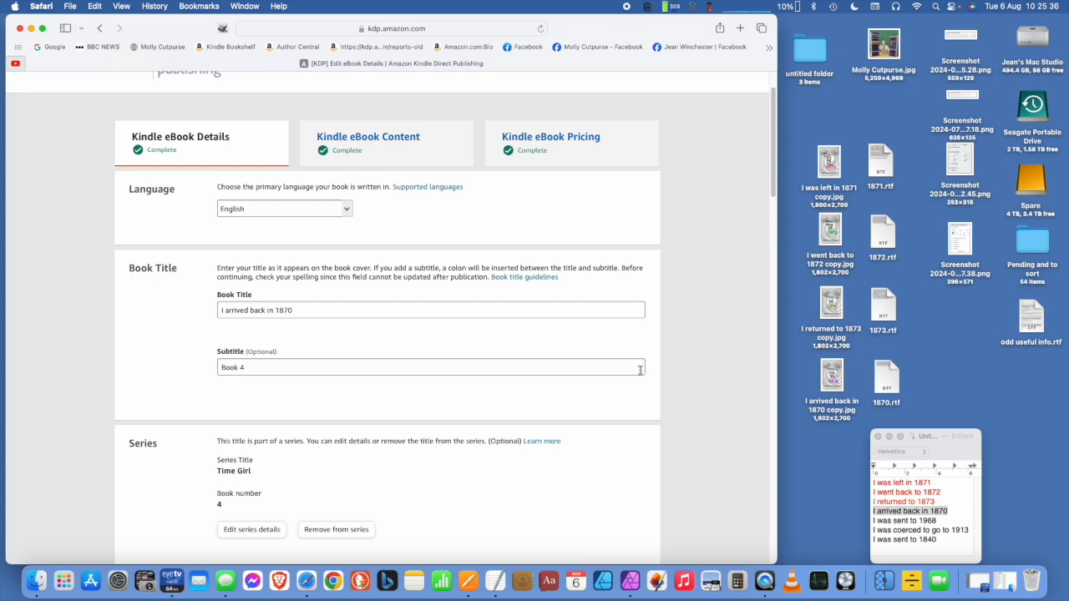
scroll(640, 370, down, 1)
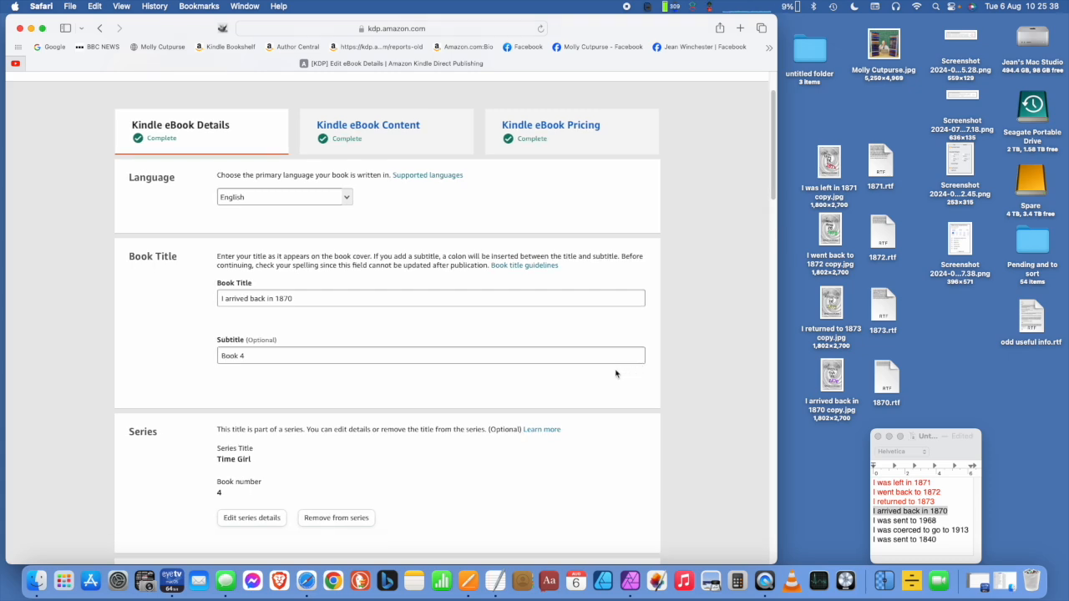
scroll(614, 375, down, 2)
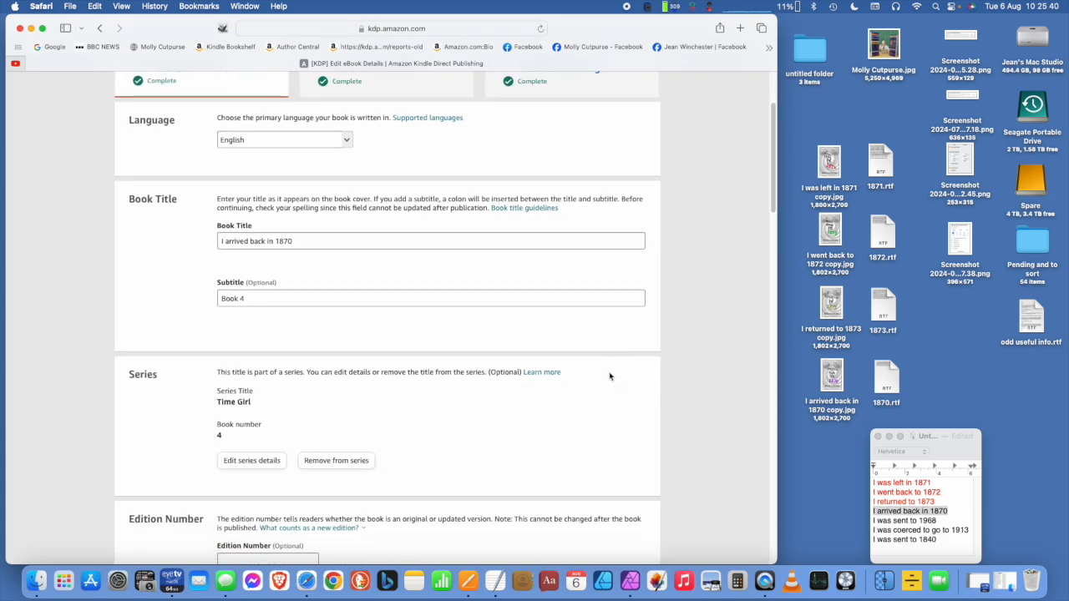
scroll(408, 322, down, 1)
scroll(408, 321, down, 3)
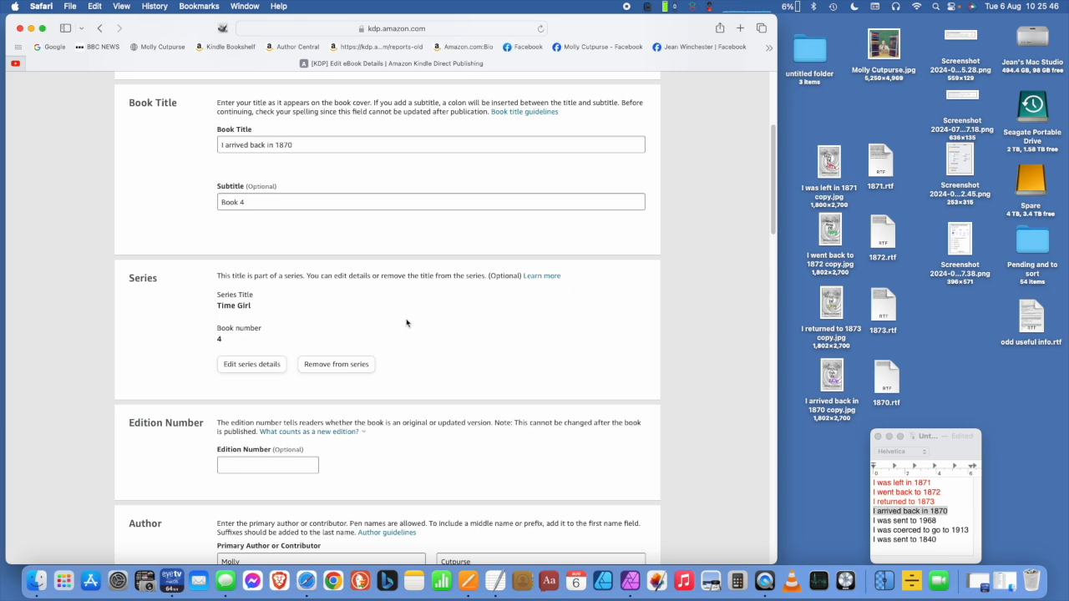
scroll(407, 323, down, 5)
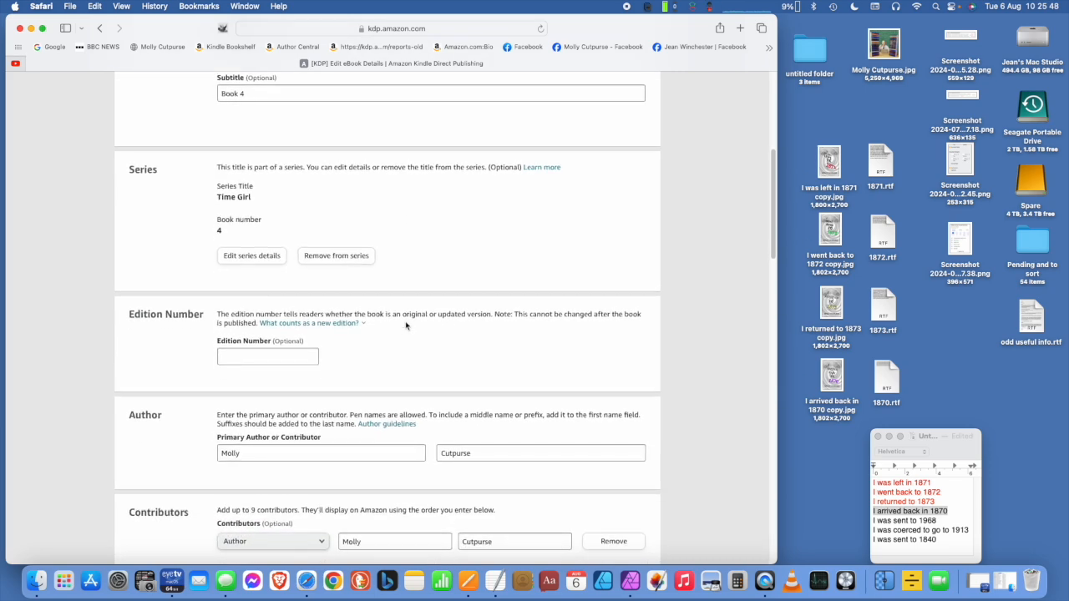
scroll(407, 326, down, 2)
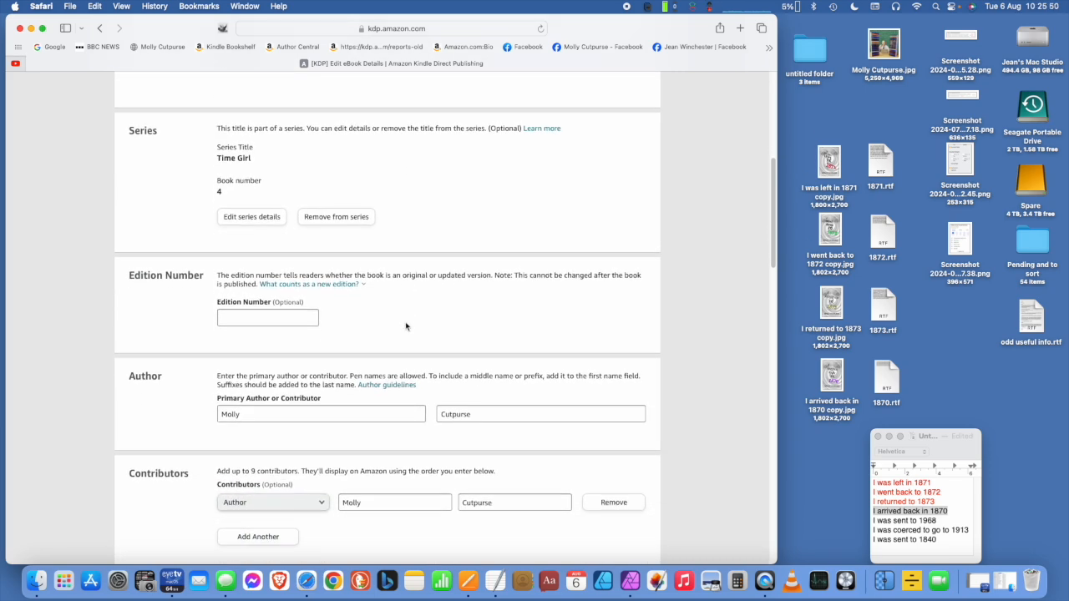
scroll(406, 326, down, 3)
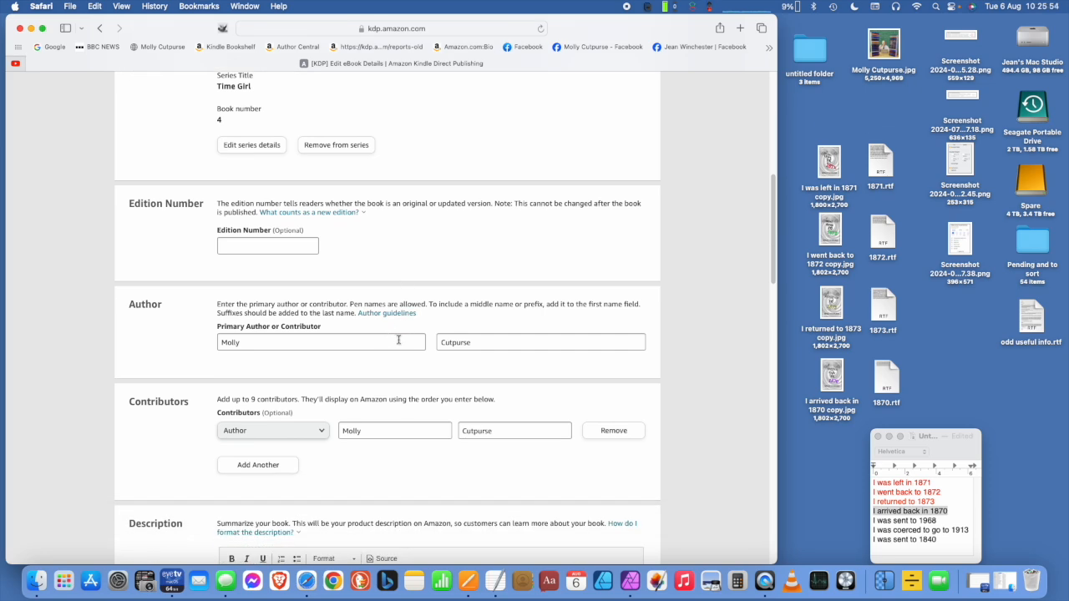
scroll(398, 339, down, 3)
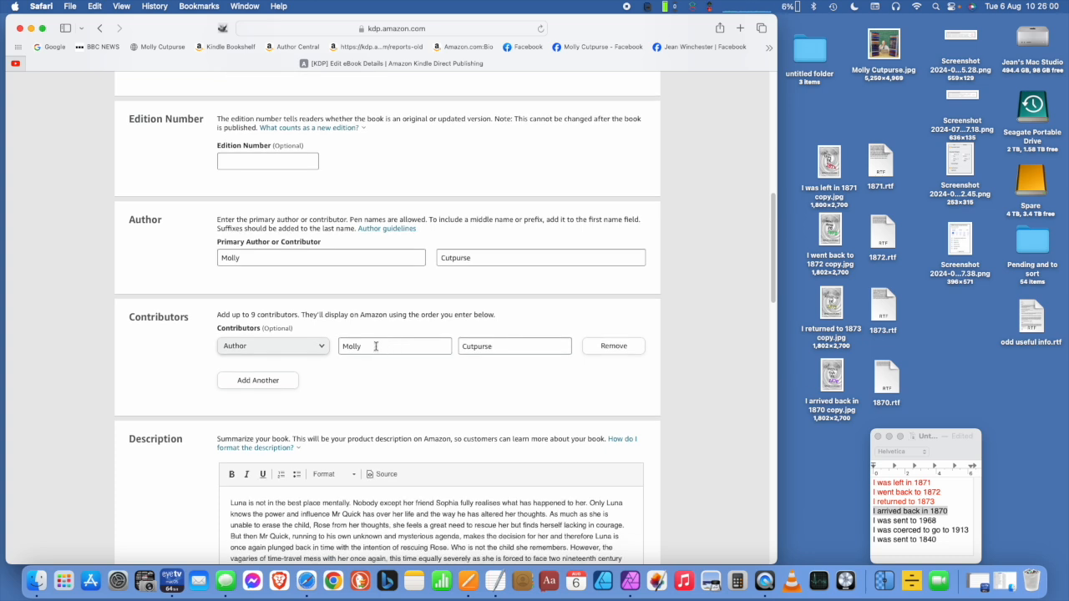
drag(374, 347, 335, 348)
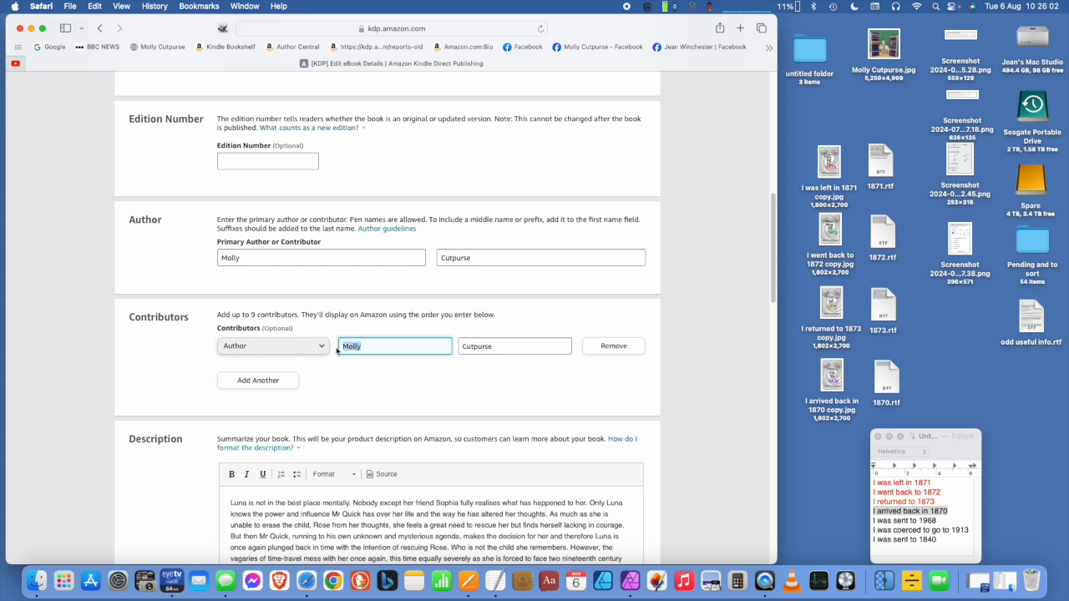
key(BackSpace)
drag(506, 348, 458, 349)
key(BackSpace)
scroll(453, 366, down, 3)
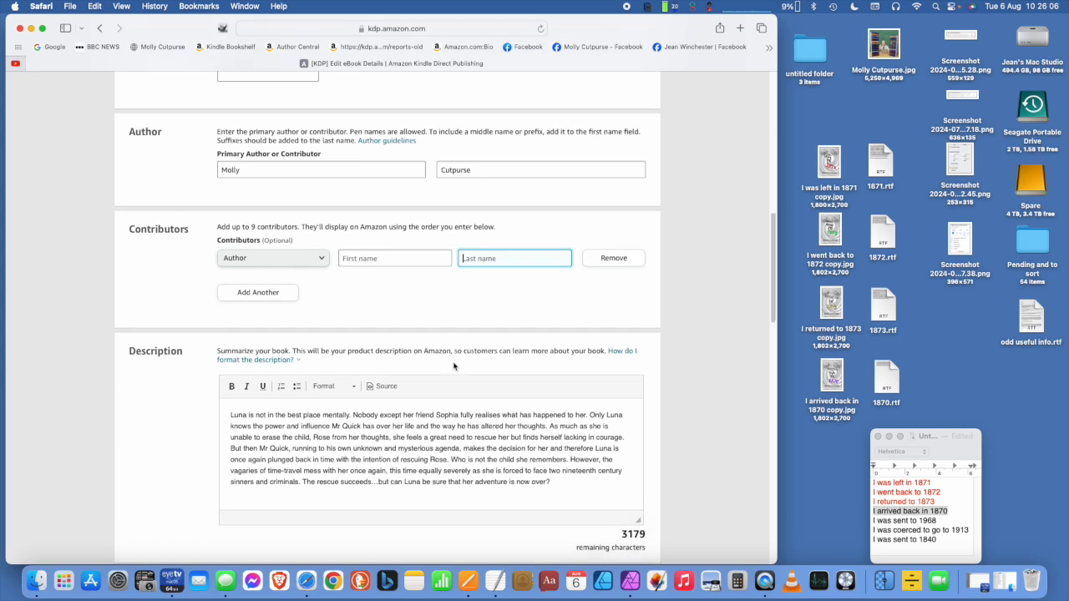
scroll(453, 366, down, 2)
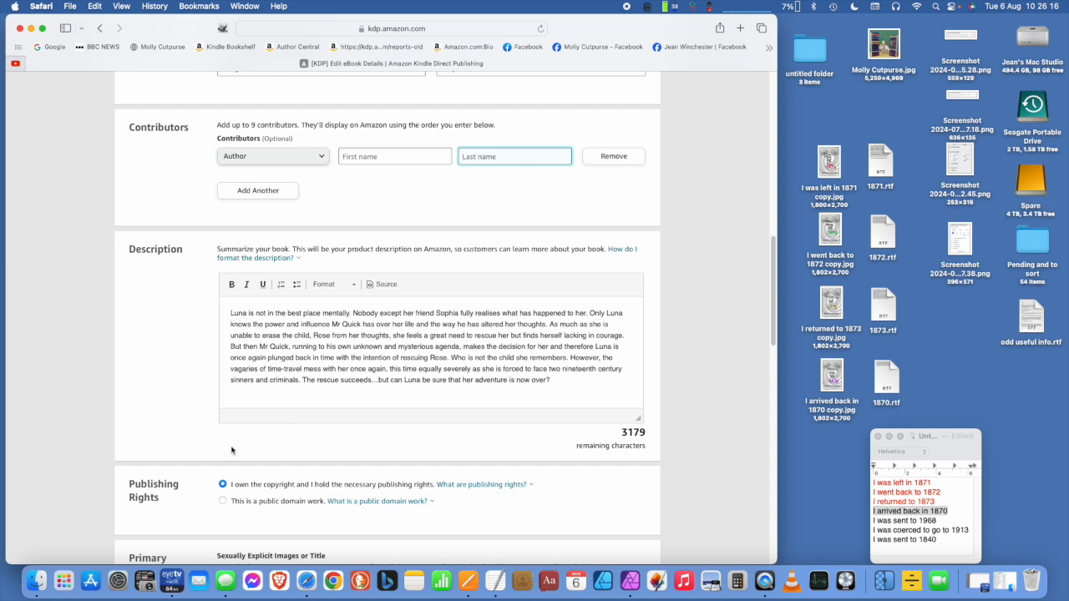
key(ctrl+Up)
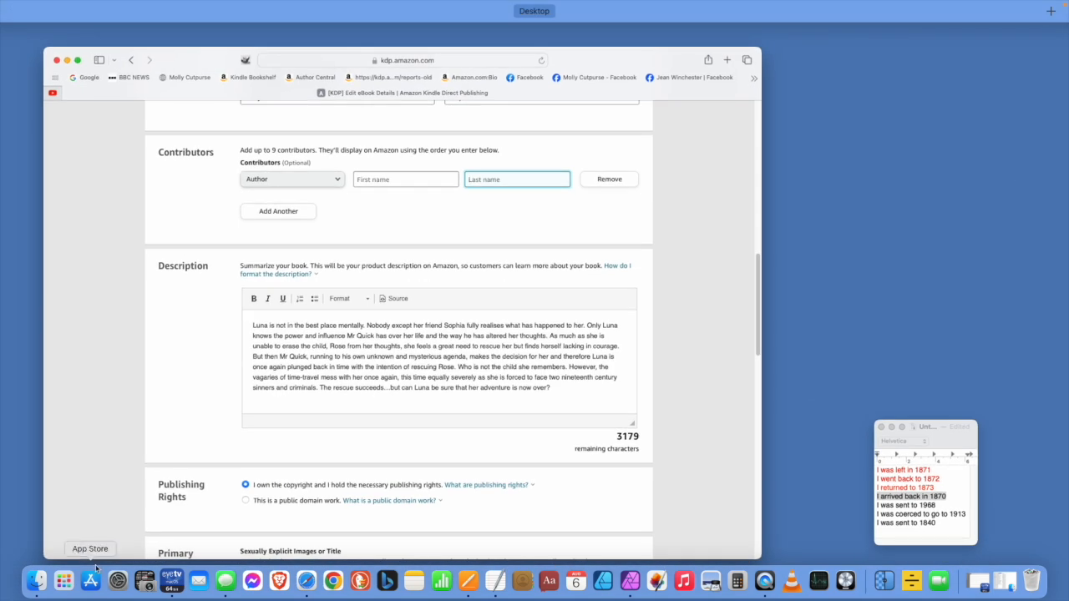
click(802, 393)
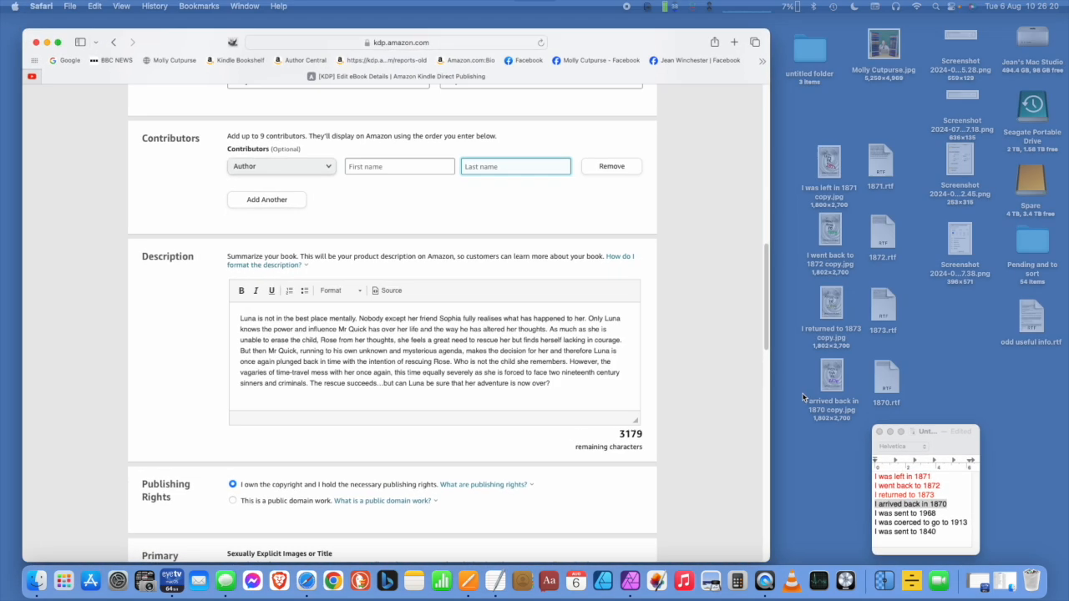
key(F11)
key(F11)
key(F11)
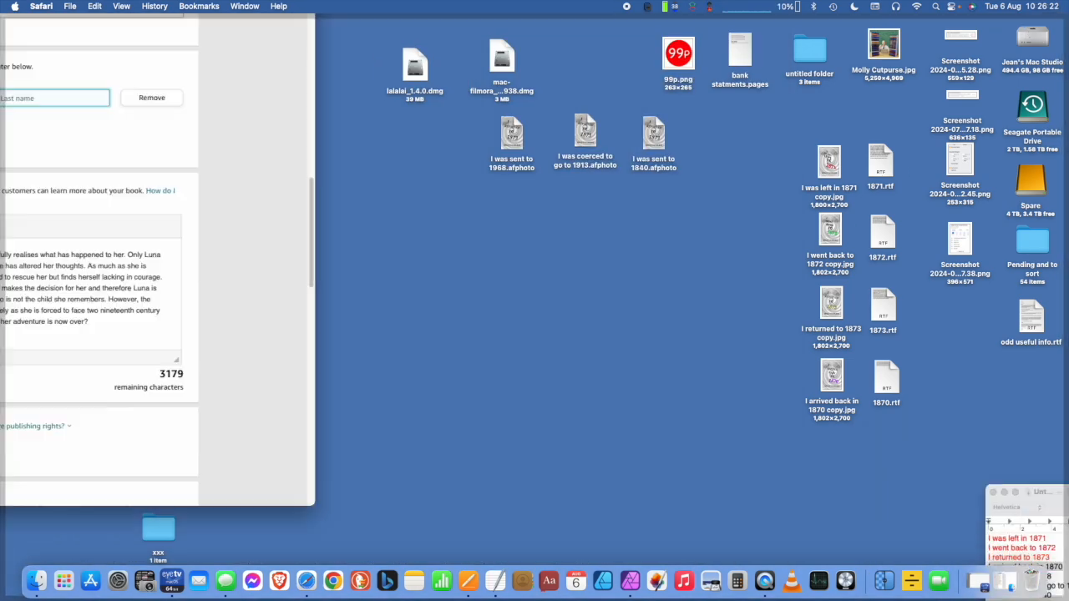
key(F11)
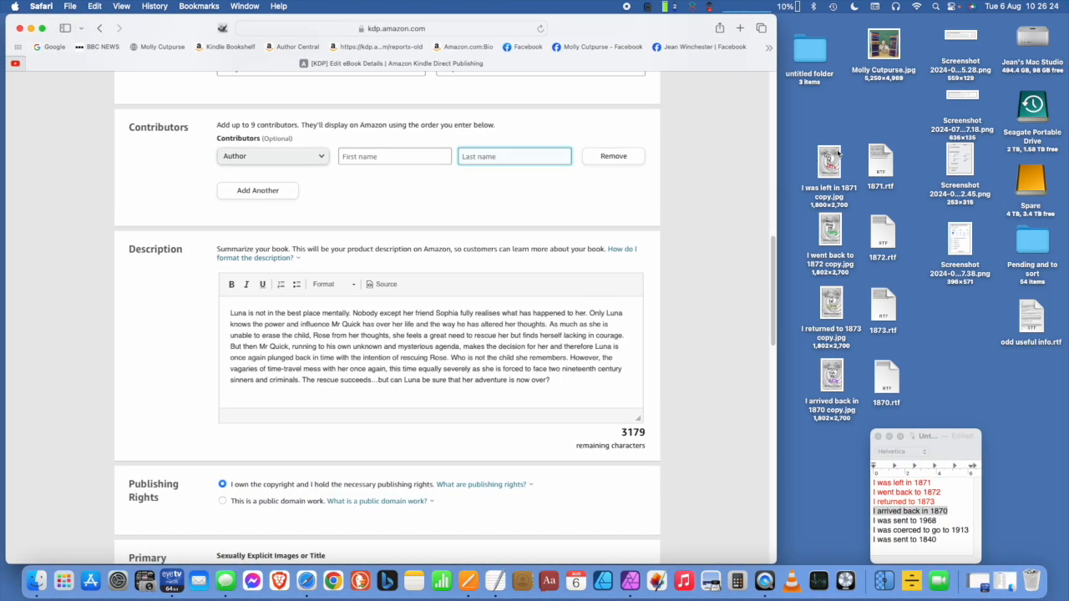
- Switch to Finder, open the folder "62-I arrived back in 1870" inside My Ideas, and show its files as icons
click(35, 581)
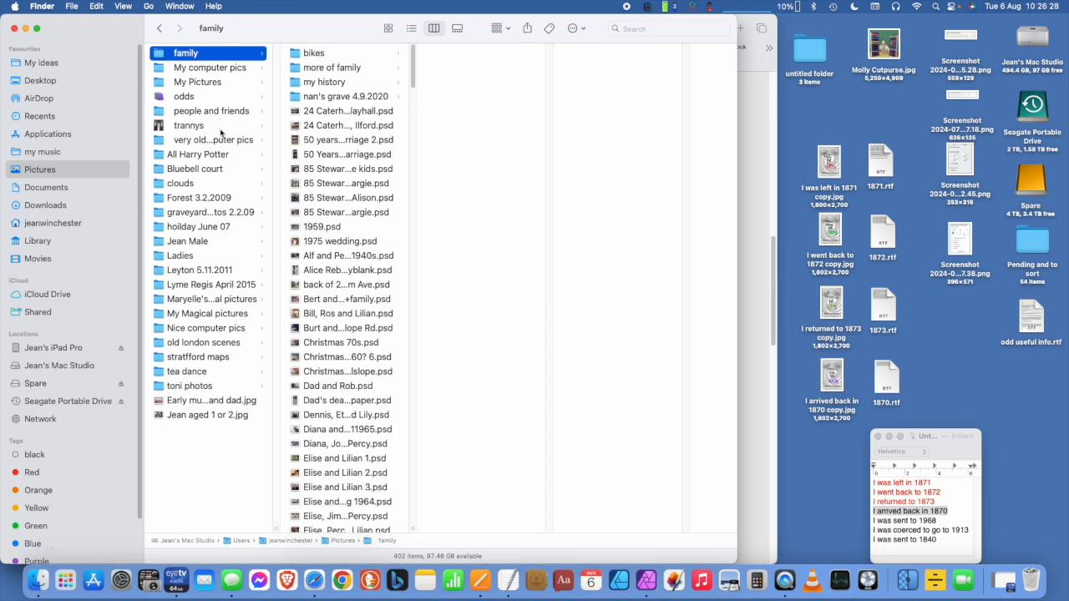
click(58, 64)
click(200, 55)
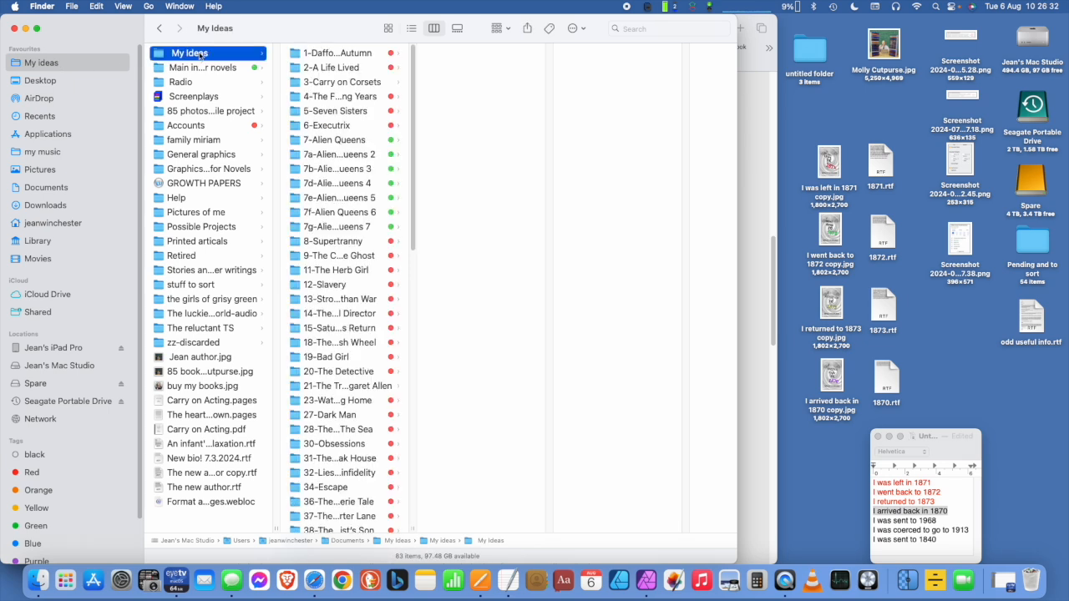
drag(412, 528, 611, 529)
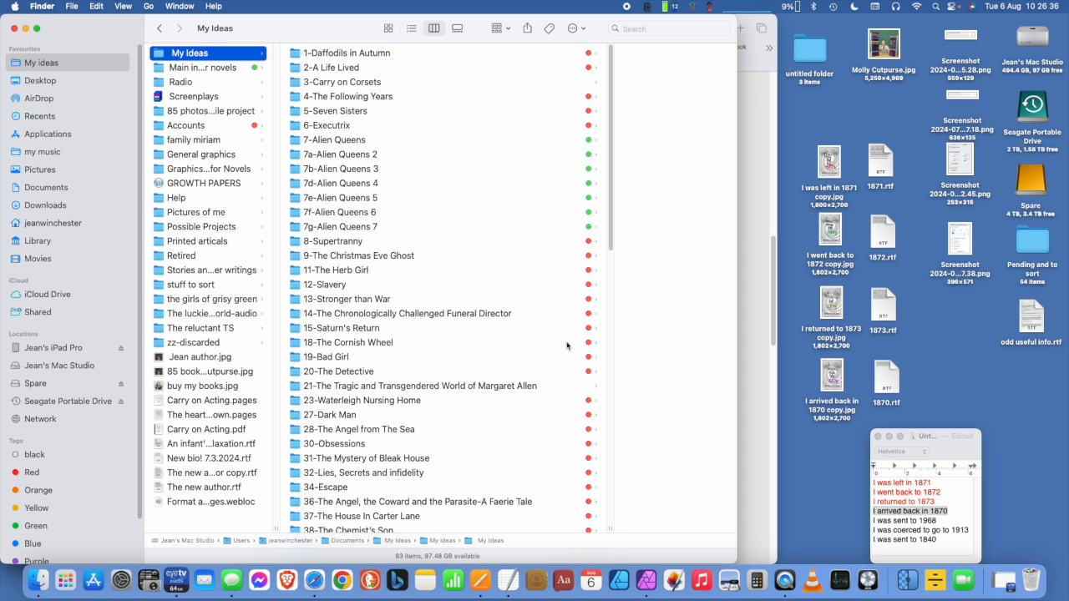
click(609, 369)
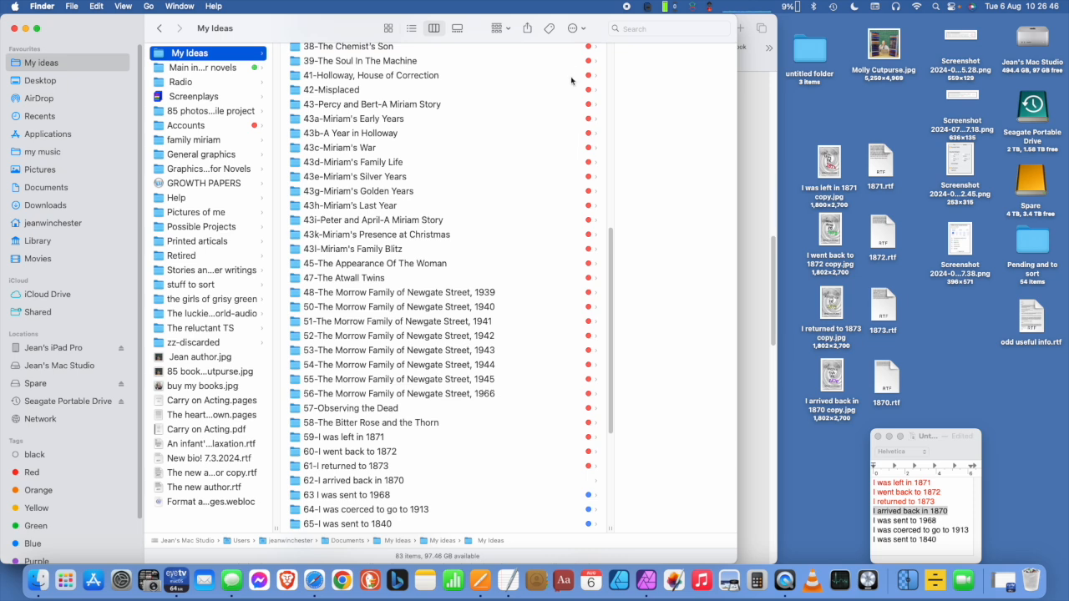
scroll(517, 319, down, 8)
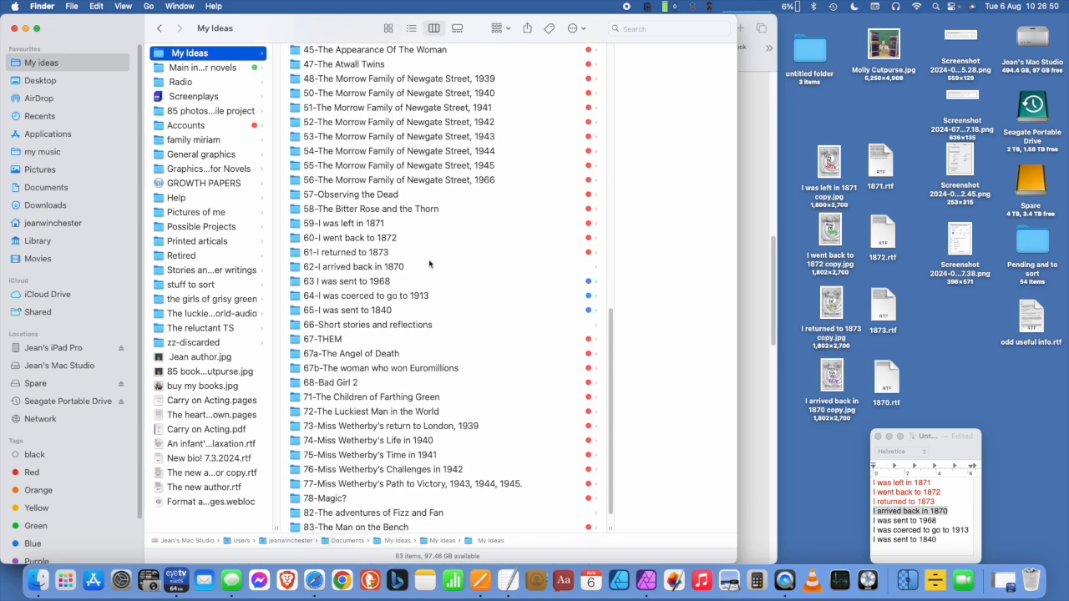
click(399, 266)
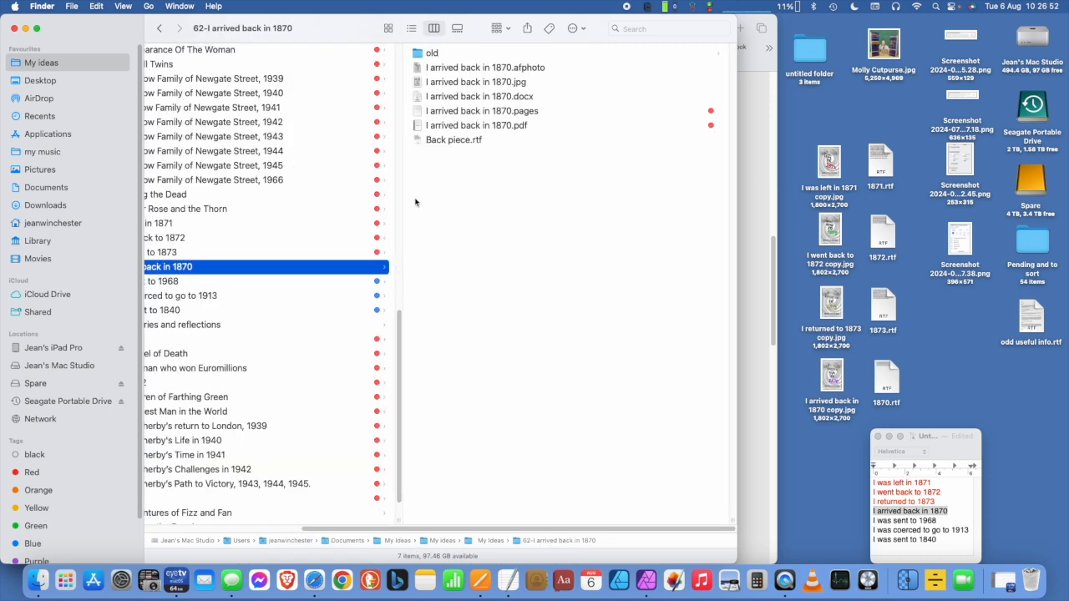
click(388, 30)
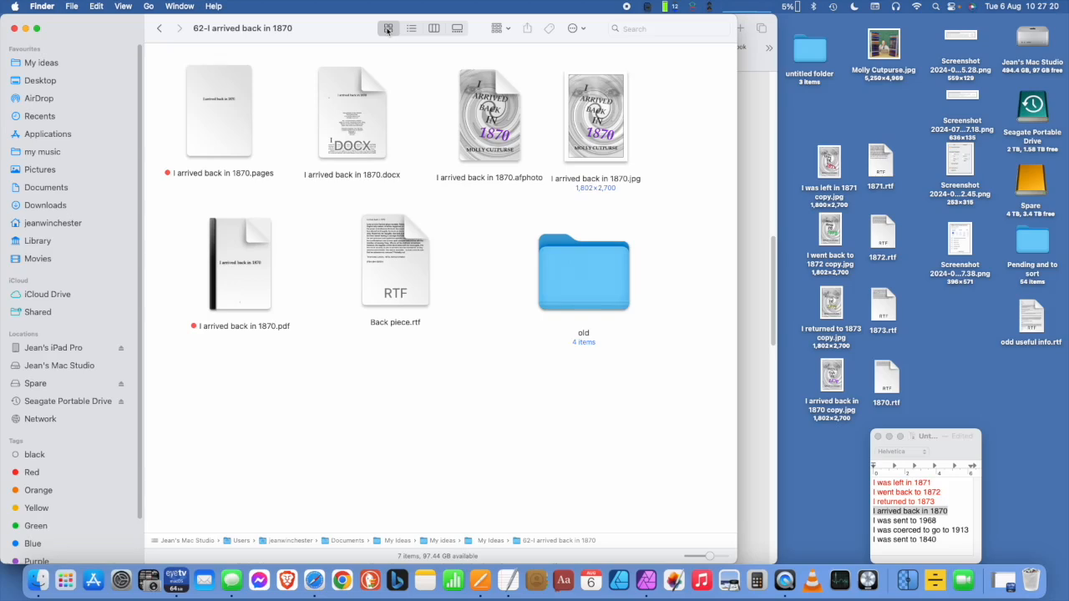
- Open "Back piece.rtf" from the folder and copy its blurb paragraph, from "Luna is not in the best place mentally" to "Probably not."
mouse_move(239, 103)
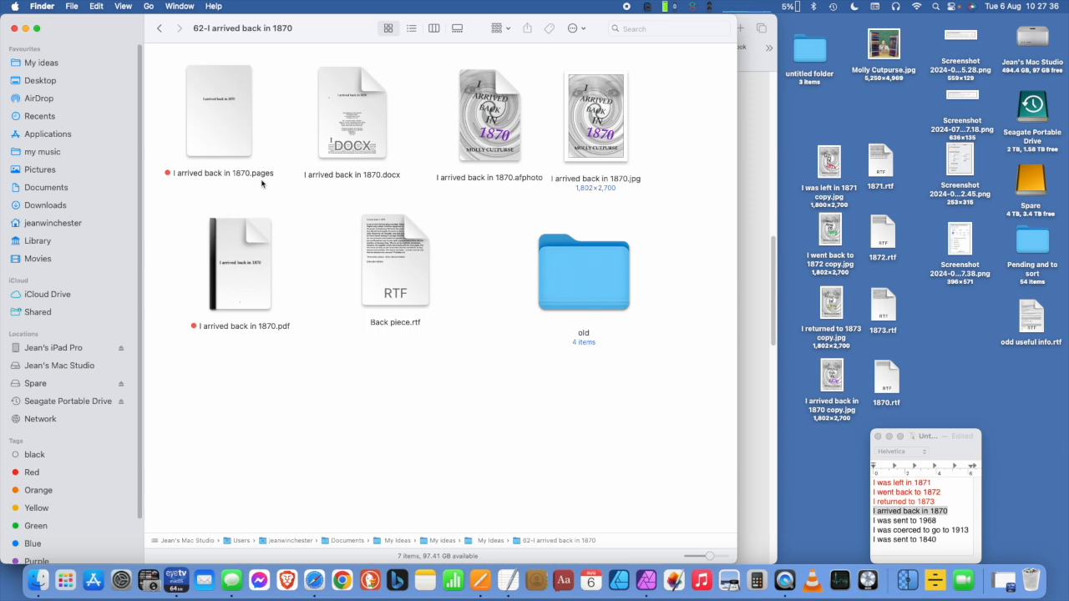
mouse_move(218, 116)
mouse_move(259, 280)
double_click(393, 261)
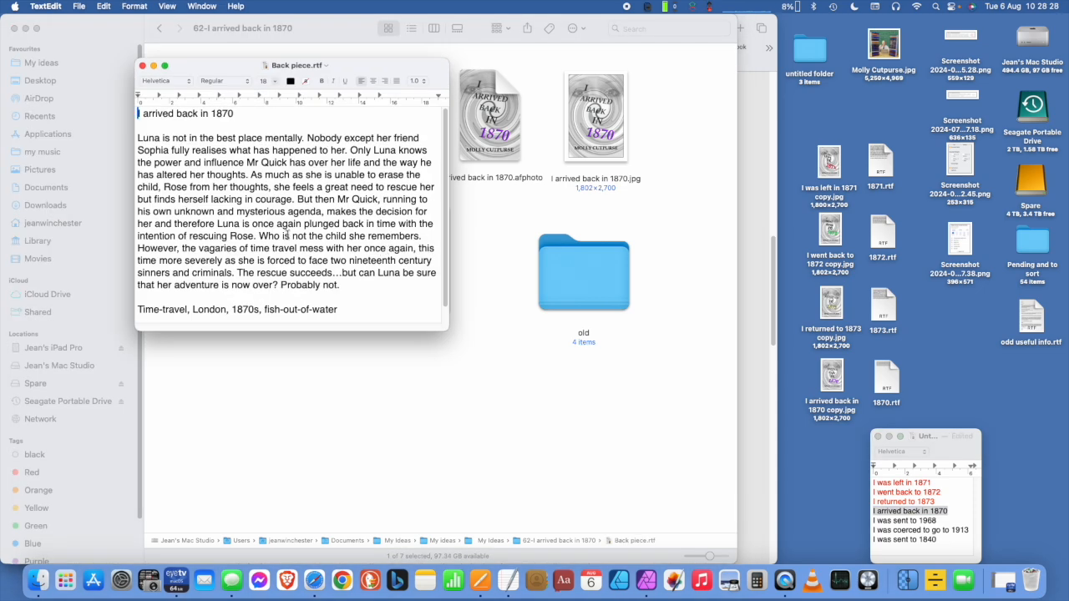
drag(139, 138, 338, 285)
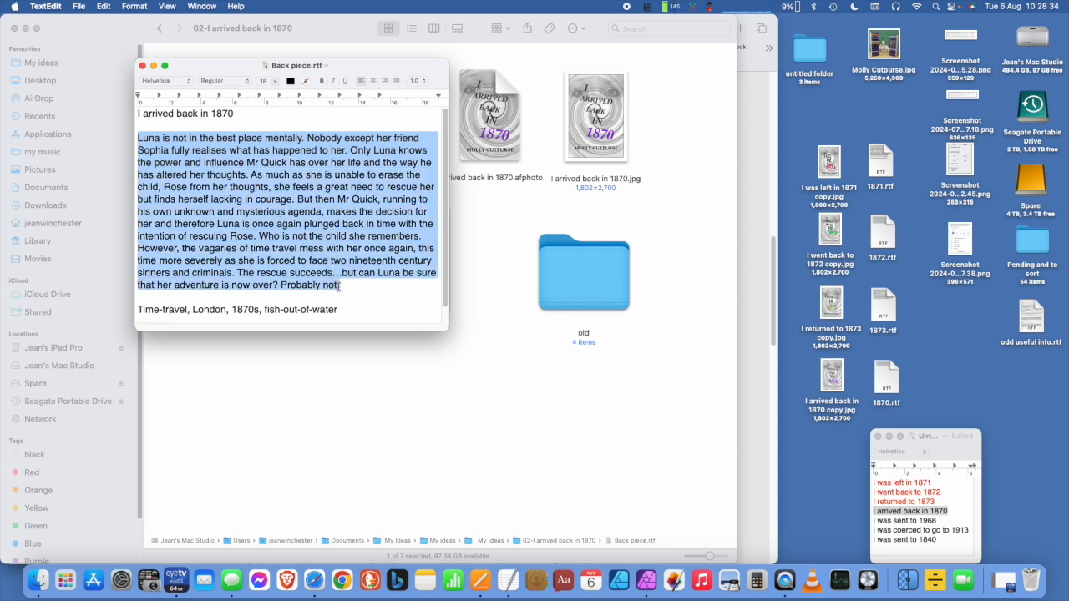
right_click(306, 217)
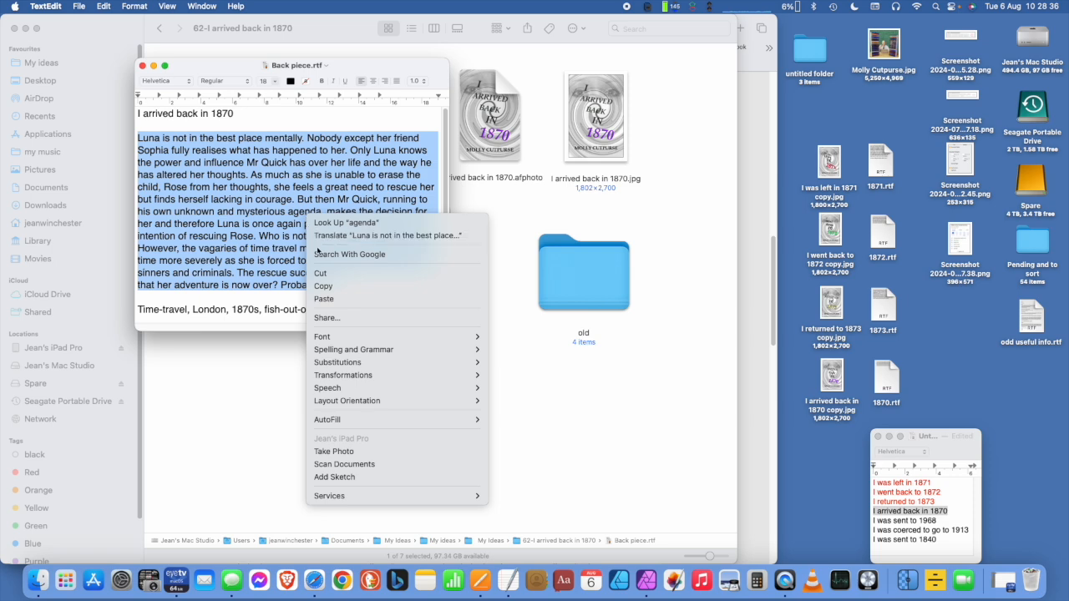
click(332, 287)
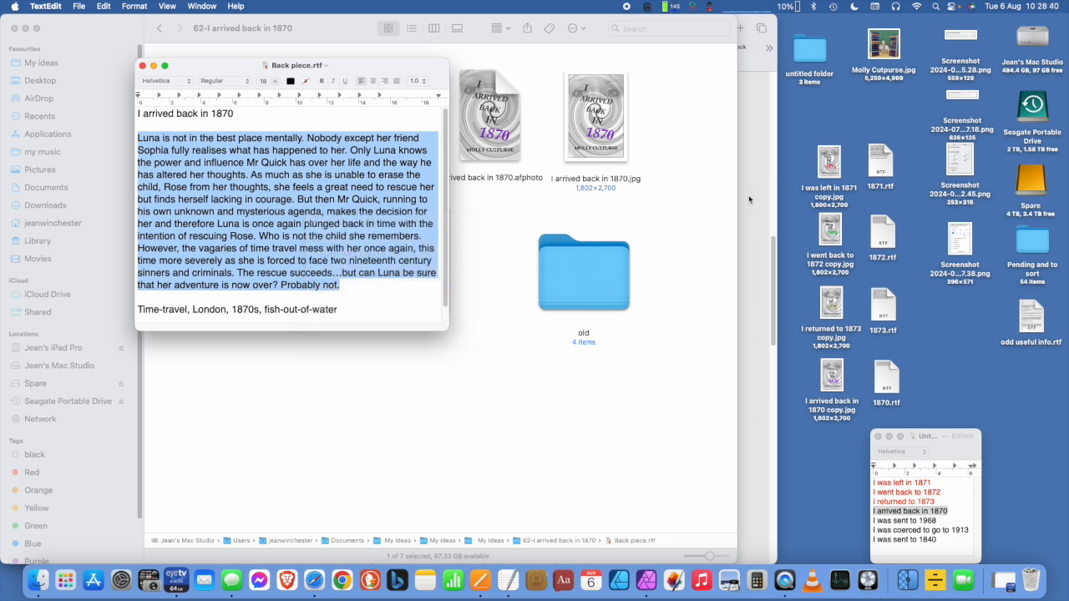
- Switch back to Safari and replace the whole book description with the copied blurb
key(super+Tab)
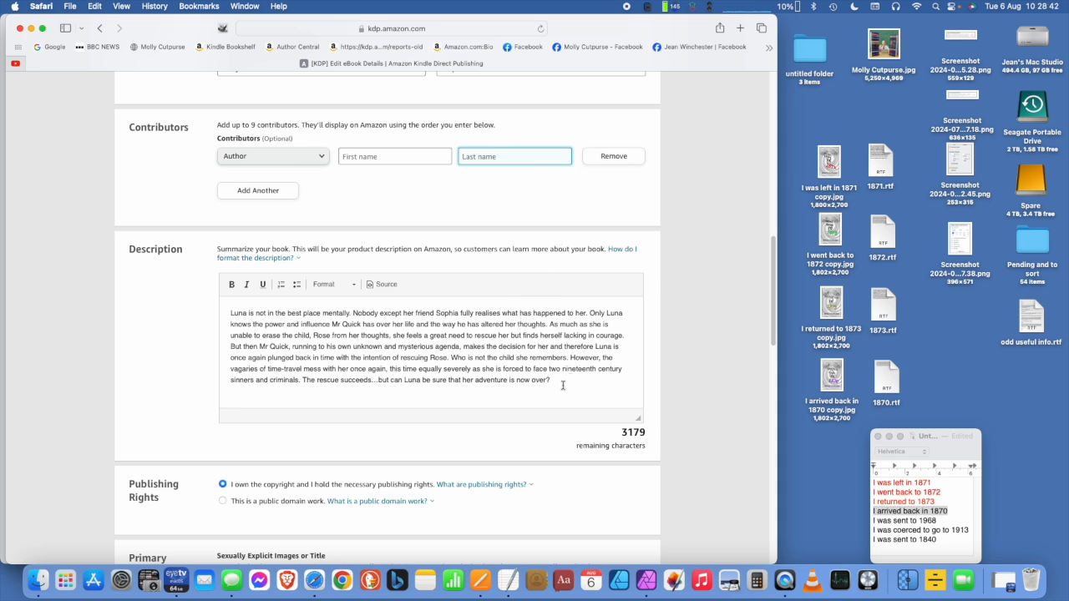
drag(562, 384, 226, 313)
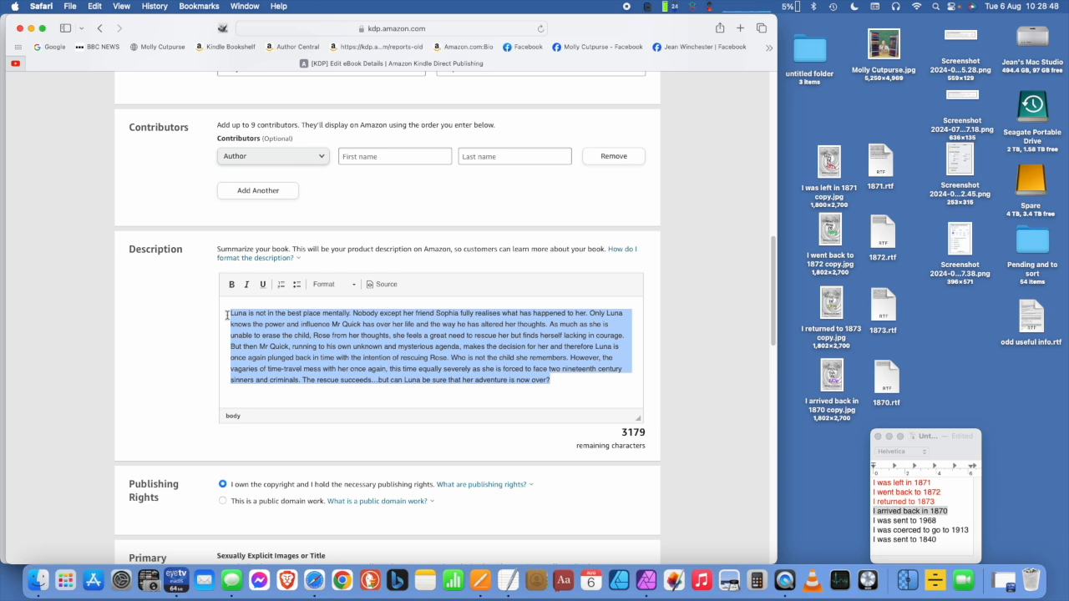
key(super+v)
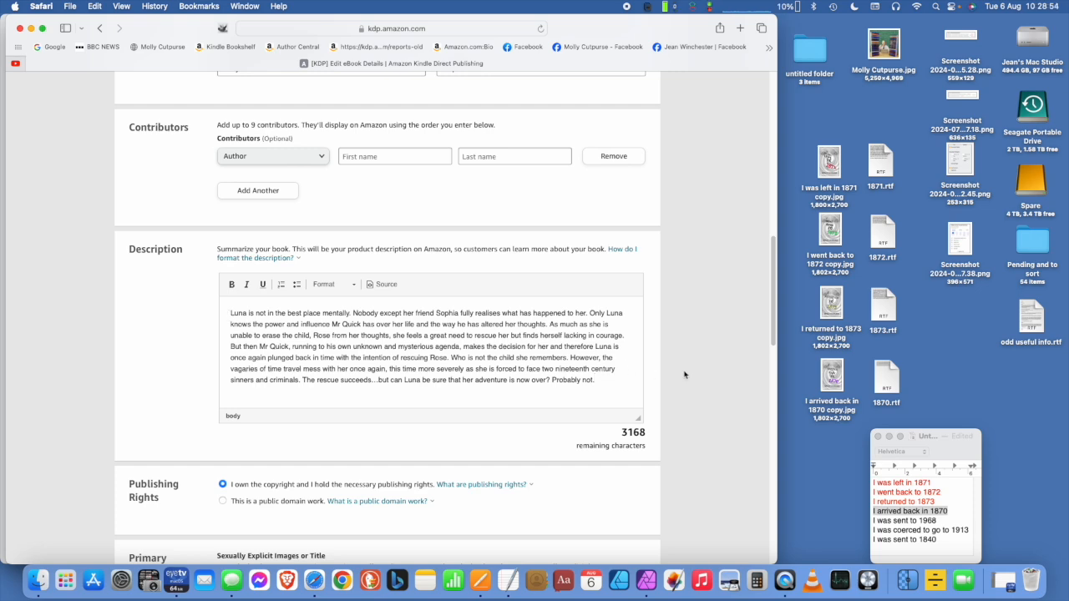
- Answer No to the Sexually Explicit Images or Title question under Primary Audience
scroll(680, 377, down, 3)
scroll(680, 377, down, 6)
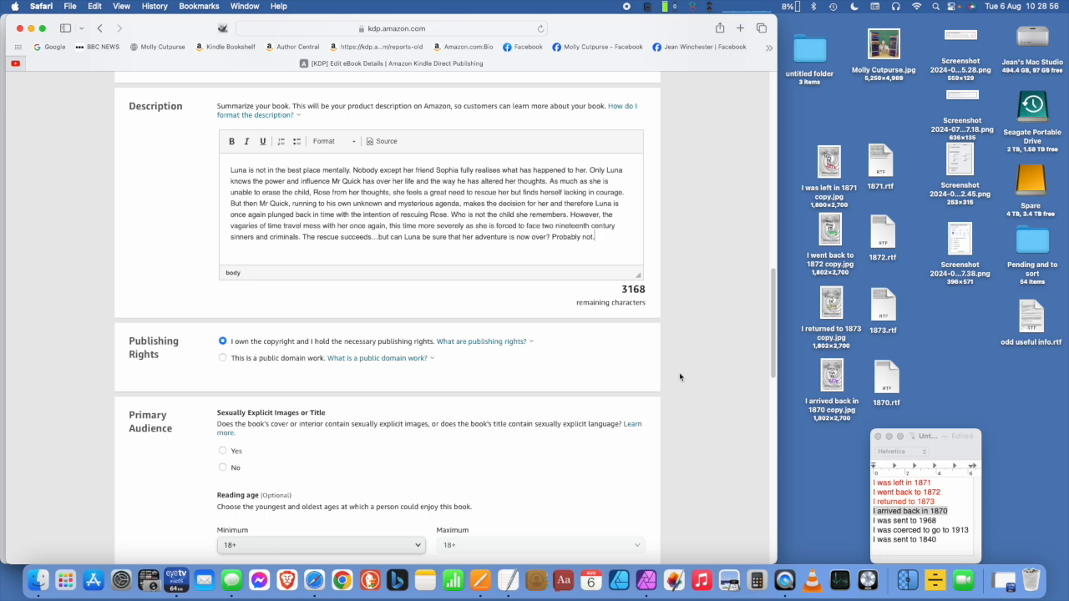
scroll(677, 378, down, 2)
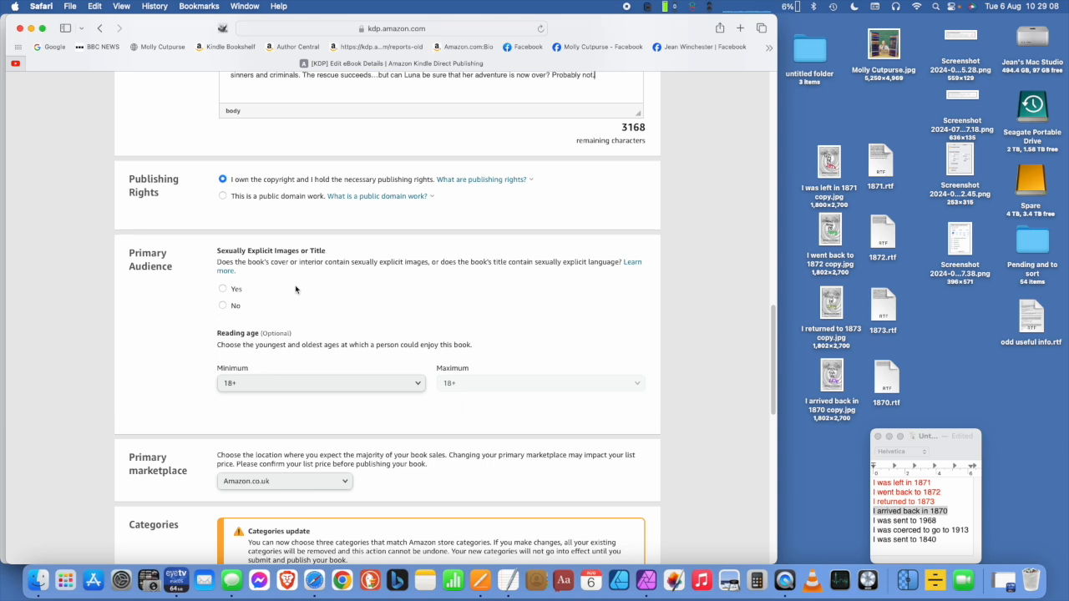
click(223, 306)
- Open the desktop screenshot ending in "5.28.png" in Preview and move its window beside the Categories section for reference
scroll(180, 333, down, 5)
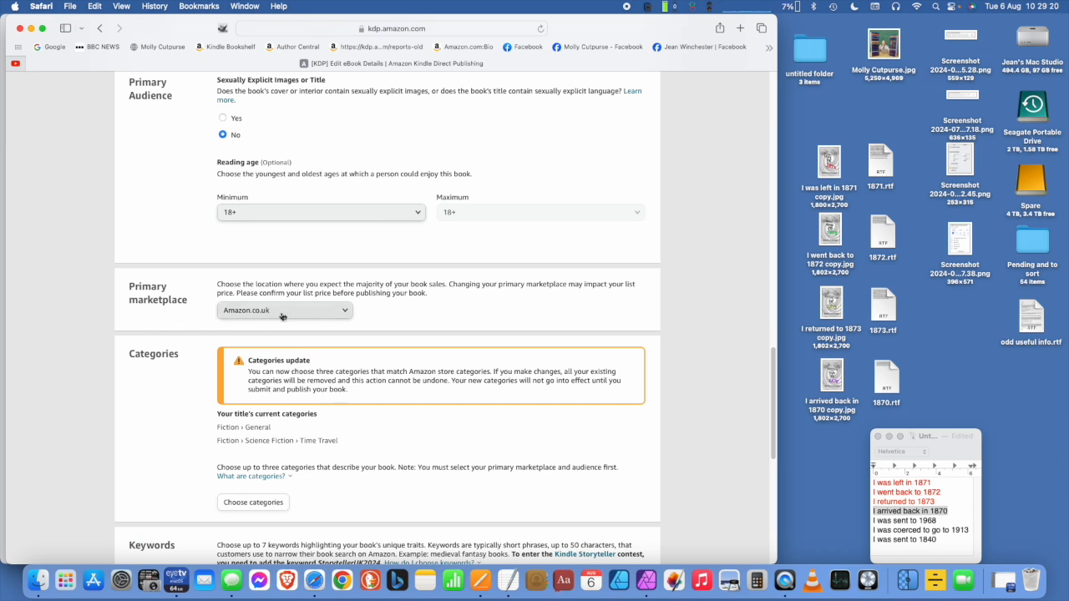
scroll(175, 371, down, 1)
scroll(175, 371, down, 3)
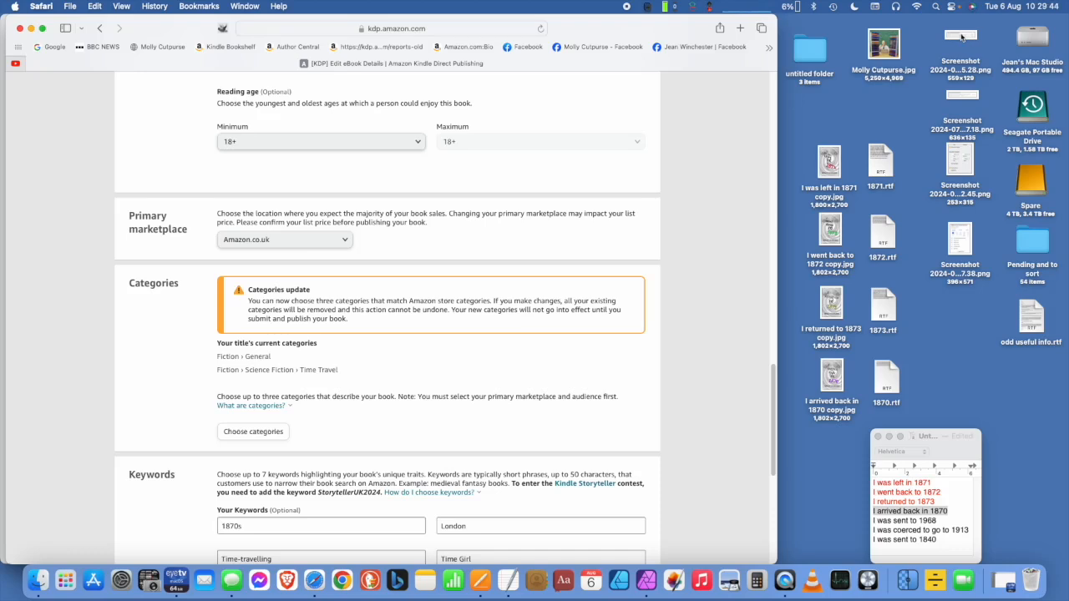
double_click(961, 36)
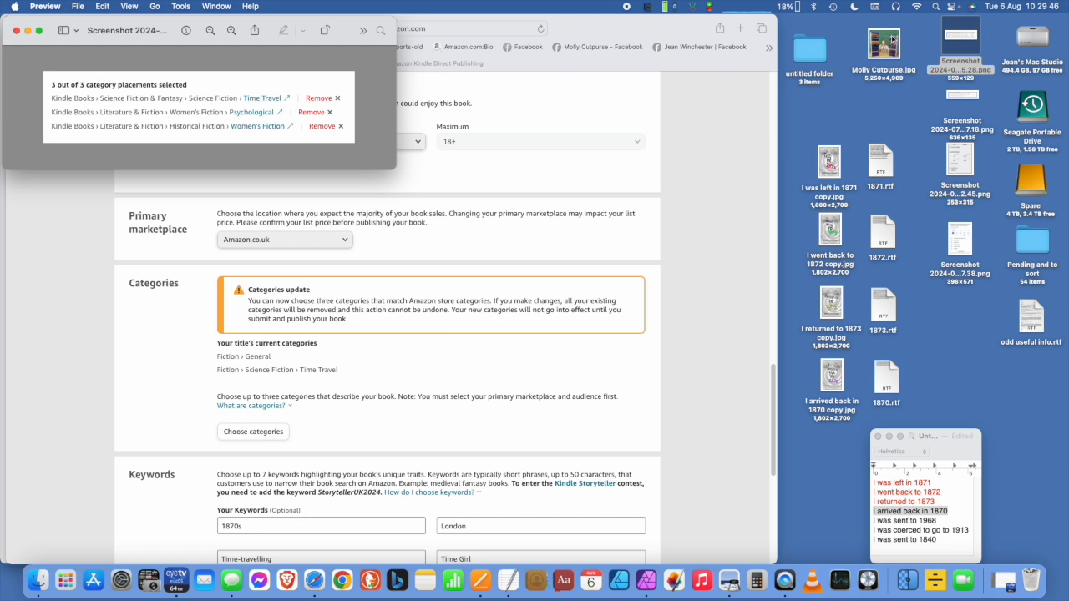
drag(179, 23, 918, 10)
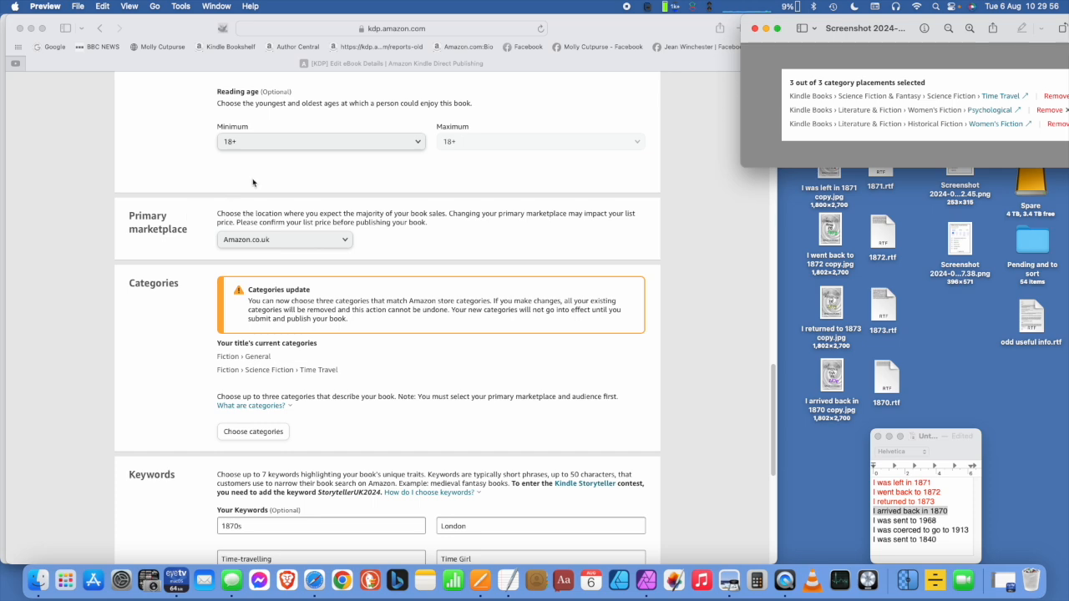
- Return to the eBook details in Safari and start choosing new categories for the book
scroll(698, 174, down, 1)
scroll(696, 171, down, 5)
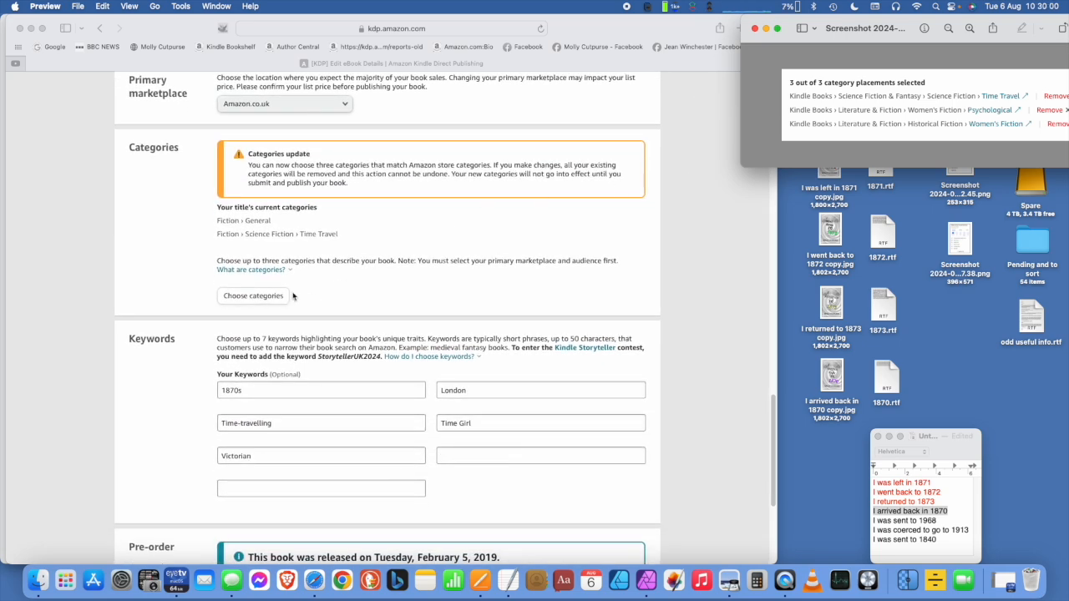
click(313, 295)
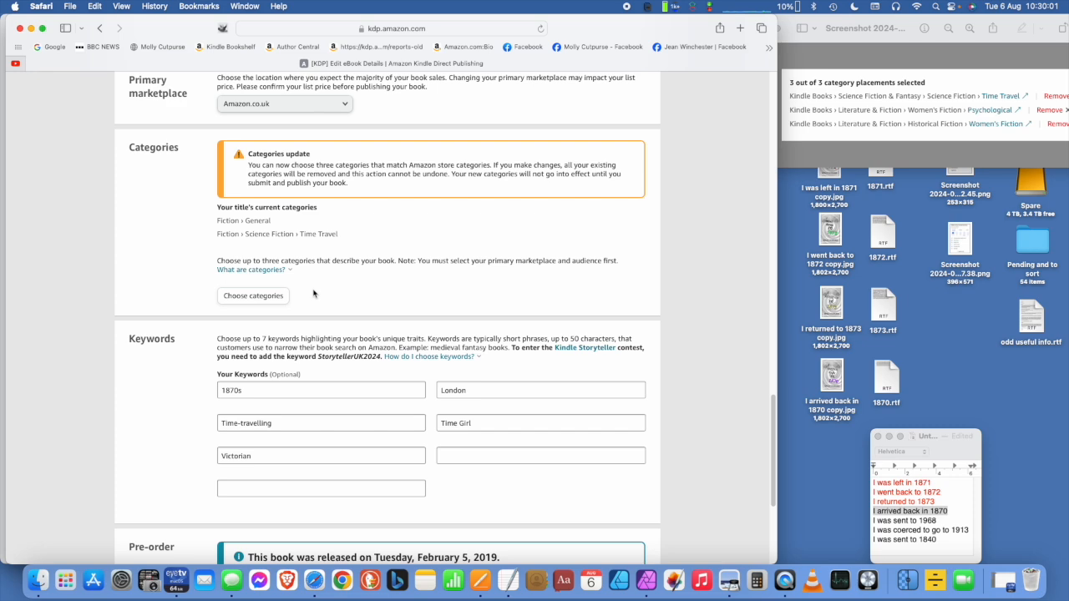
click(256, 297)
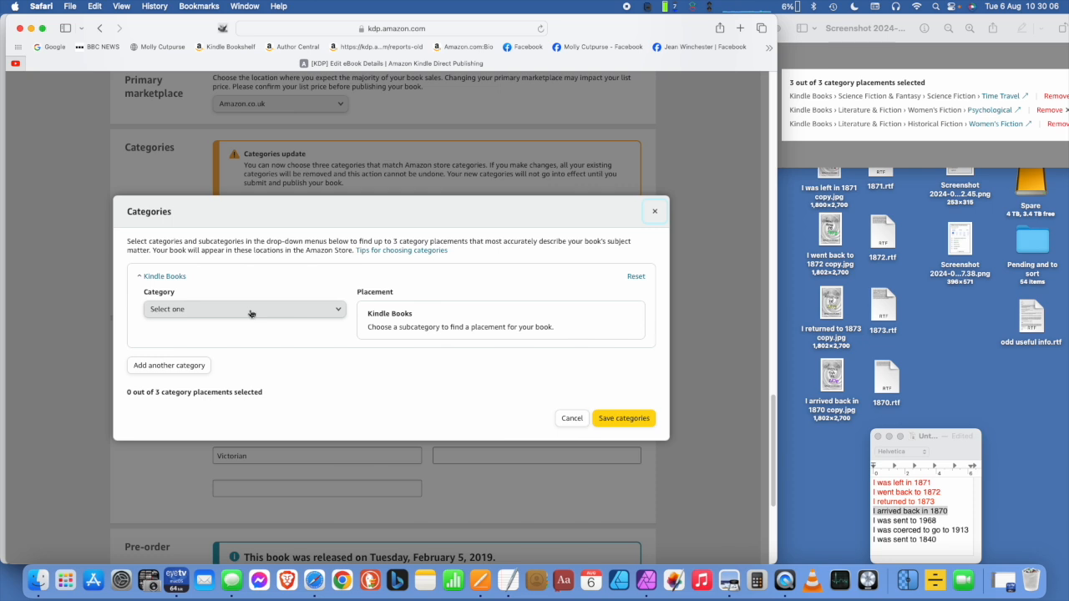
- Set the first category to Science Fiction & Fantasy with subcategory Science Fiction, and select the Time Travel placement
click(251, 310)
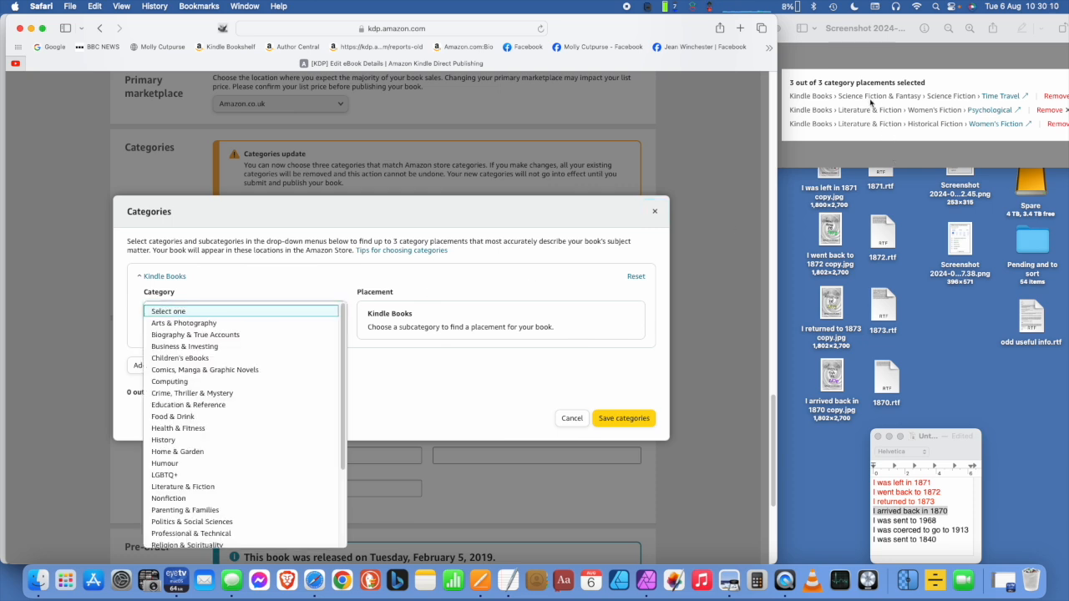
scroll(227, 400, down, 3)
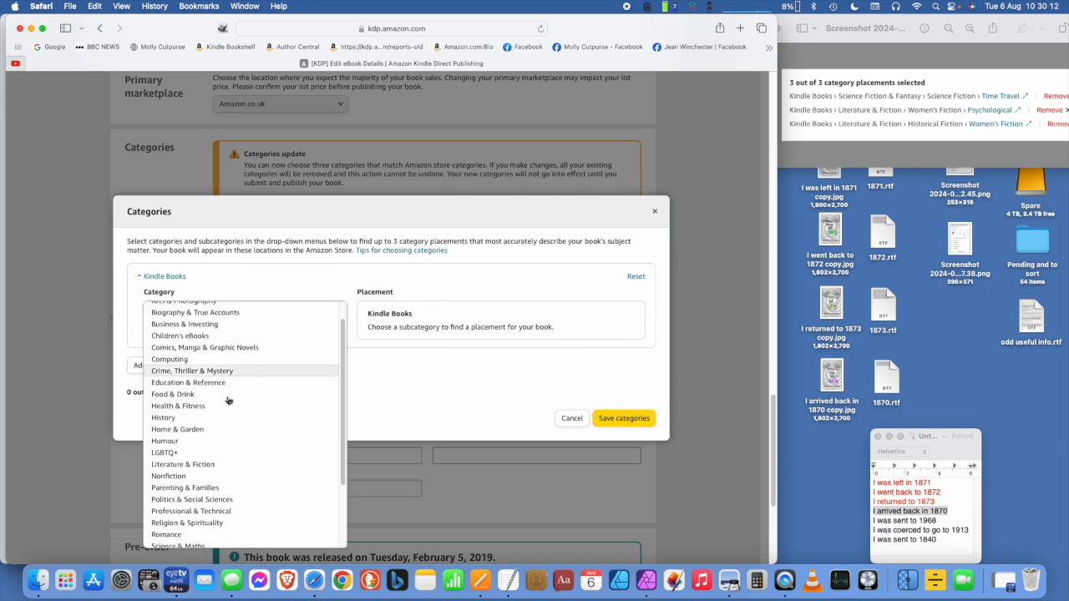
scroll(213, 403, down, 1)
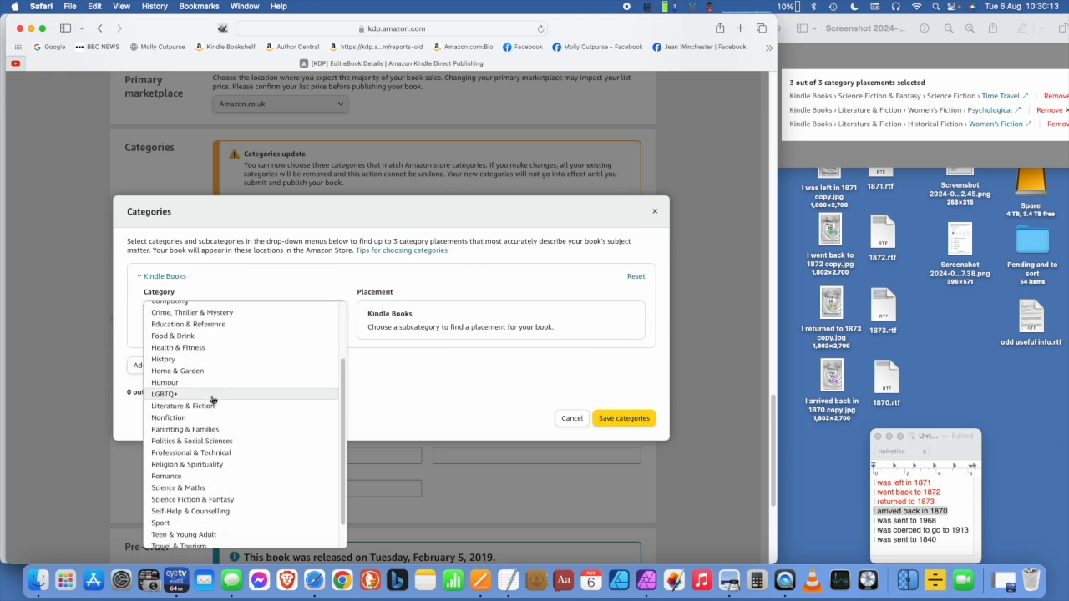
click(200, 499)
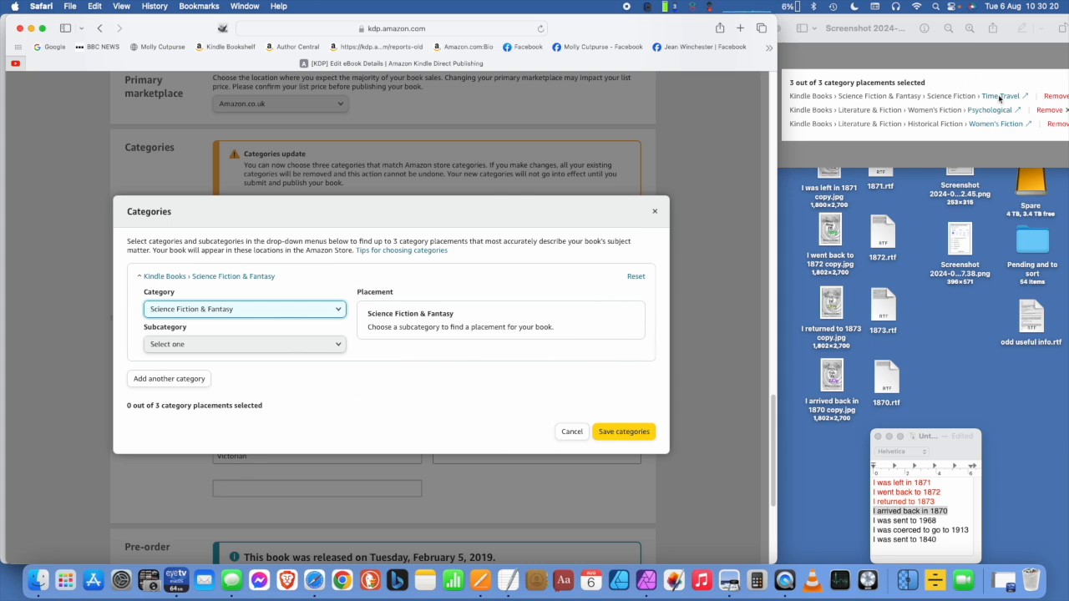
click(218, 346)
click(203, 370)
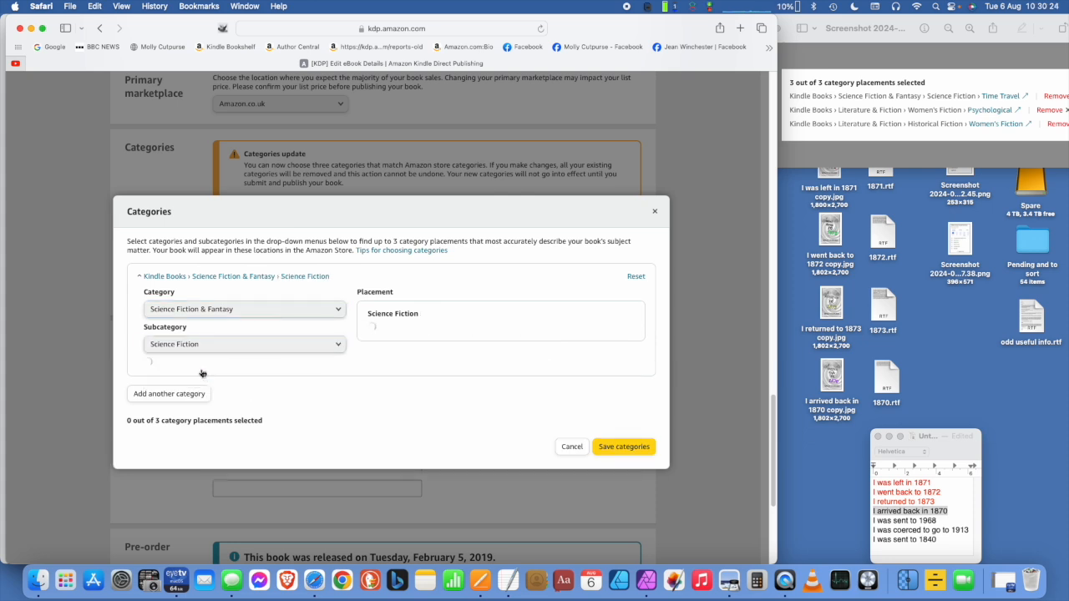
click(512, 446)
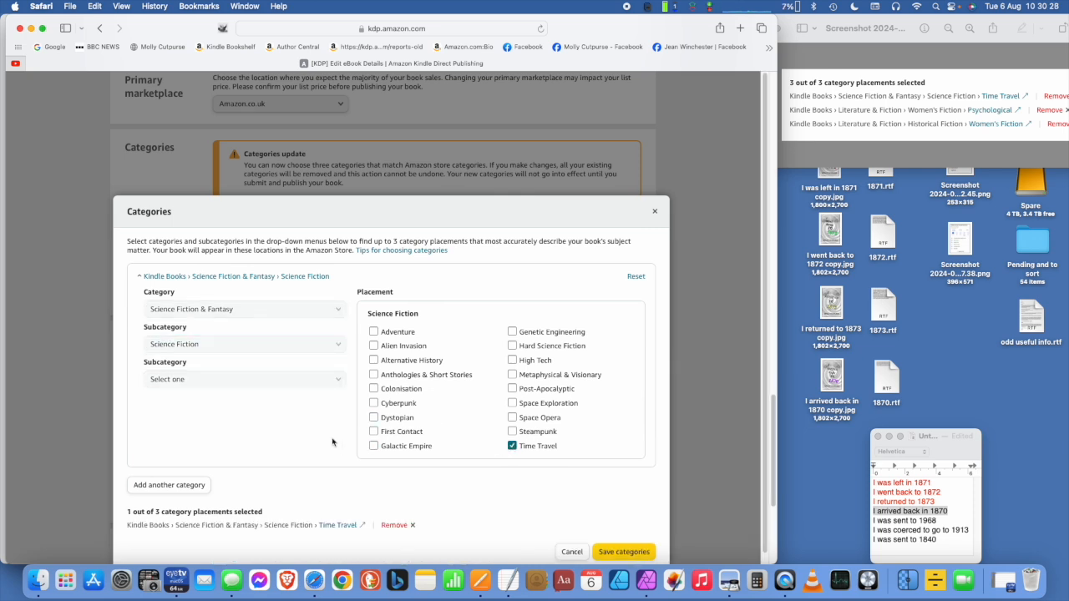
- Add a second category, Literature & Fiction with subcategory Women's Fiction, and select the Psychological placement
click(177, 485)
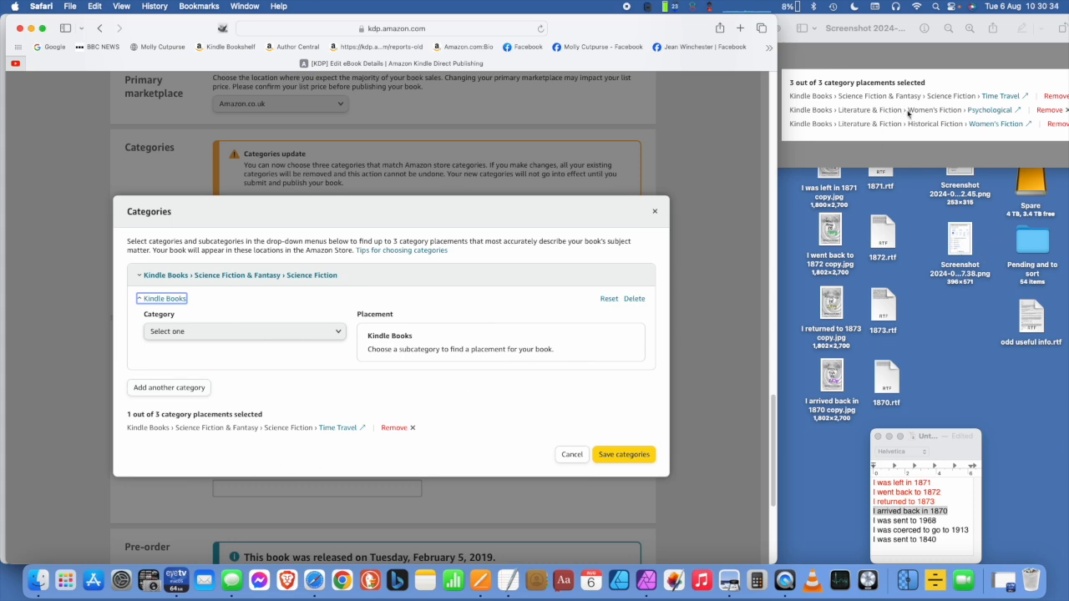
click(249, 332)
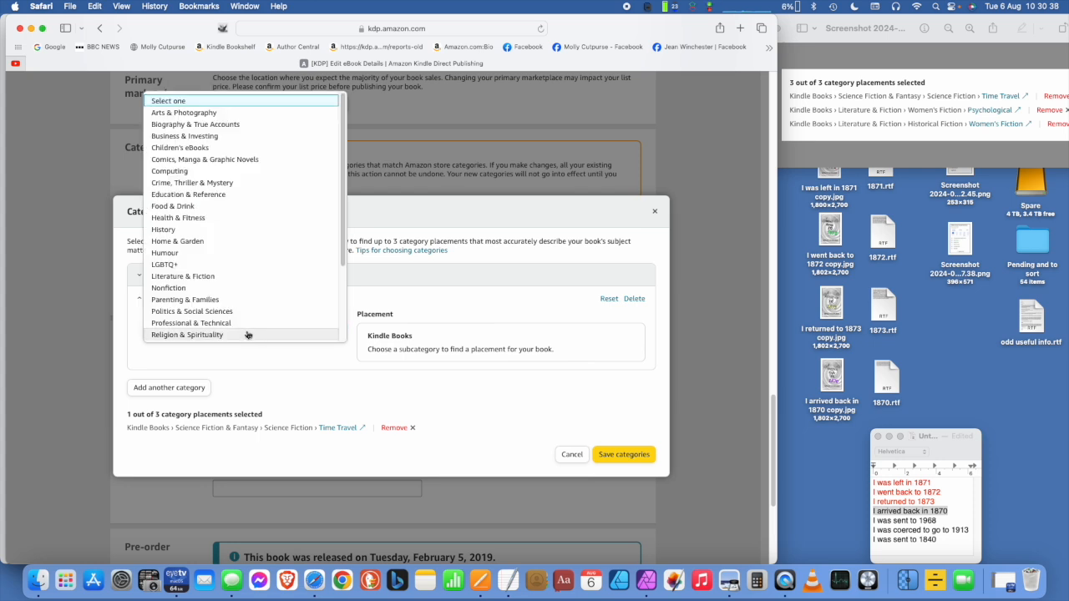
click(237, 278)
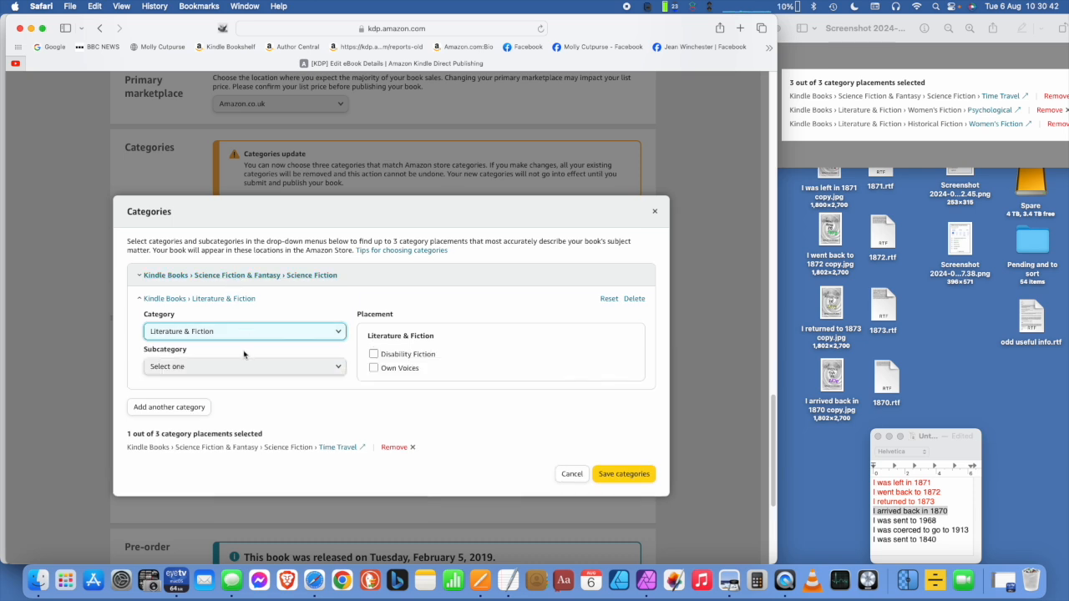
click(239, 366)
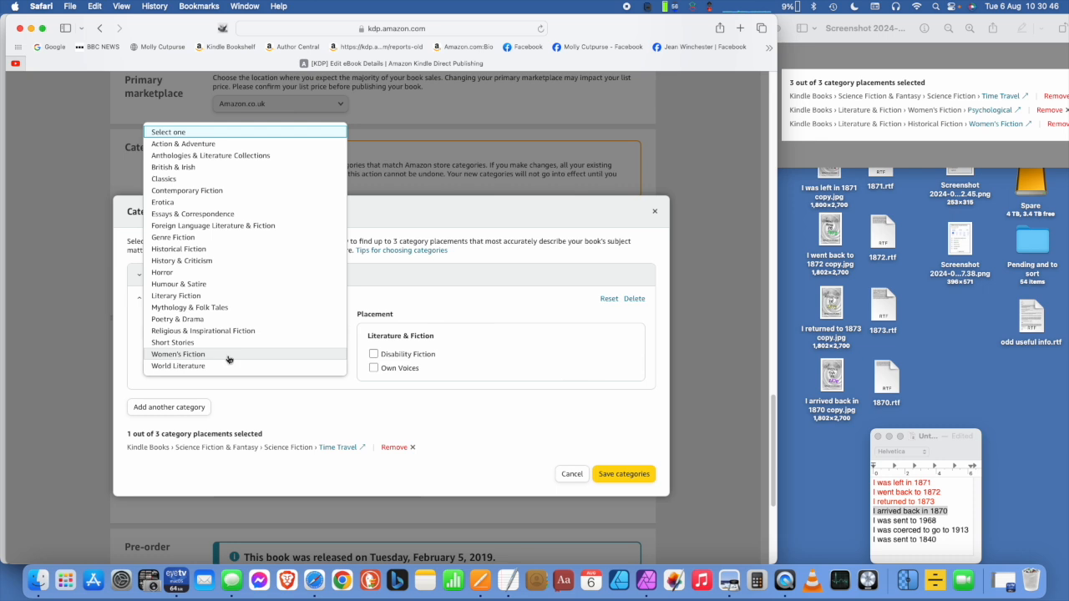
click(229, 355)
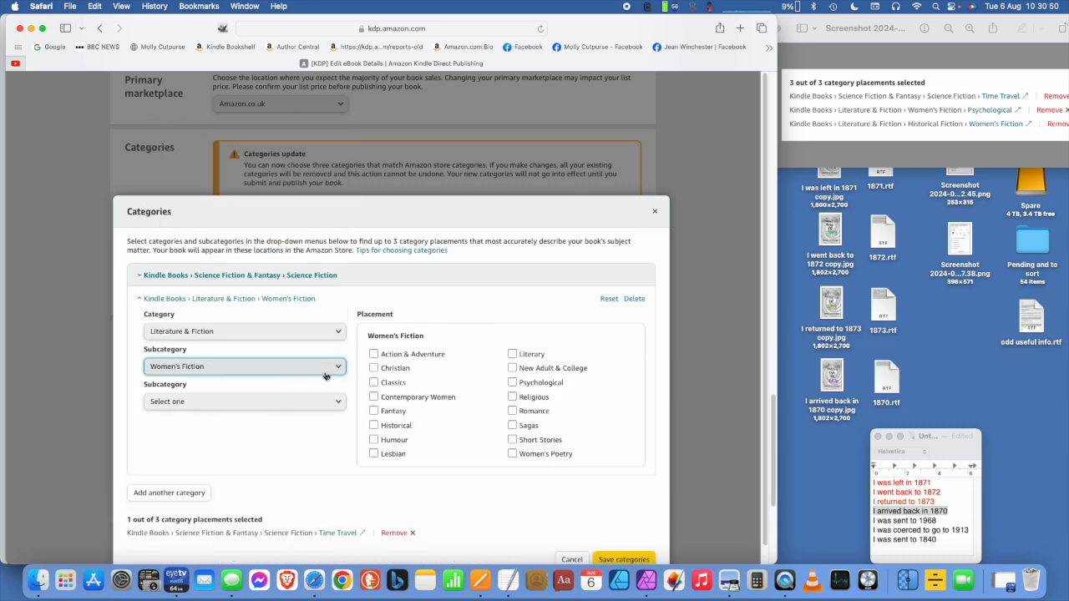
click(512, 383)
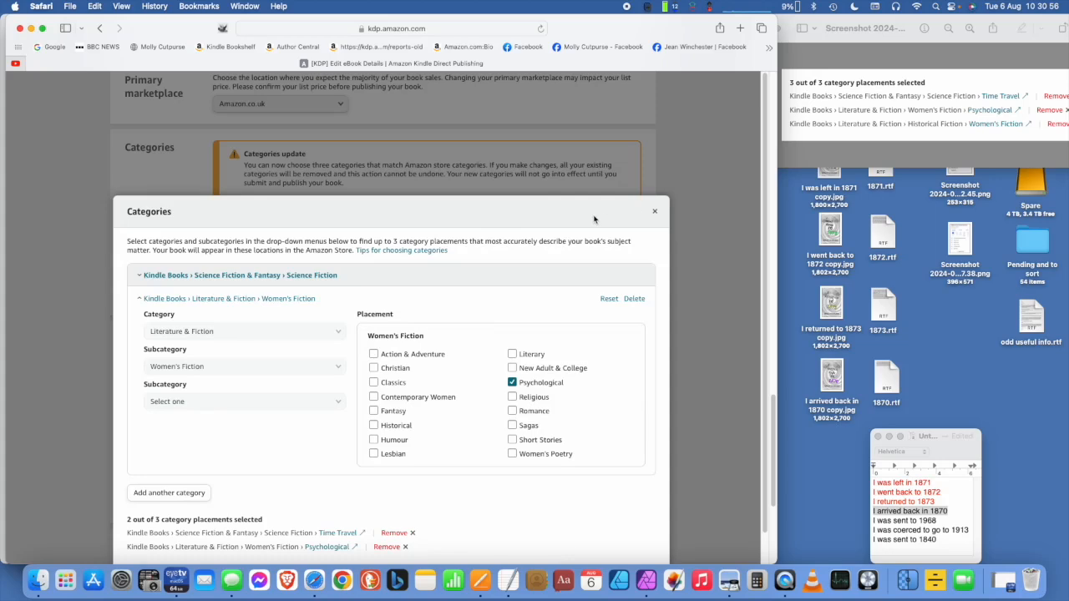
- Add a third category, Literature & Fiction with subcategory Historical Fiction, and select the Women's Fiction placement
click(172, 494)
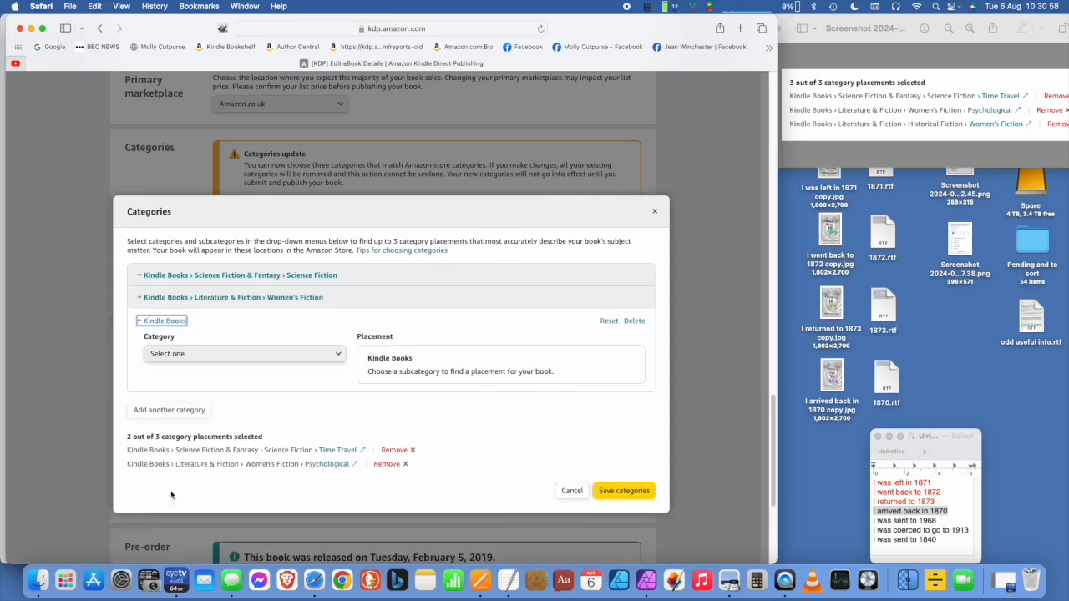
click(207, 354)
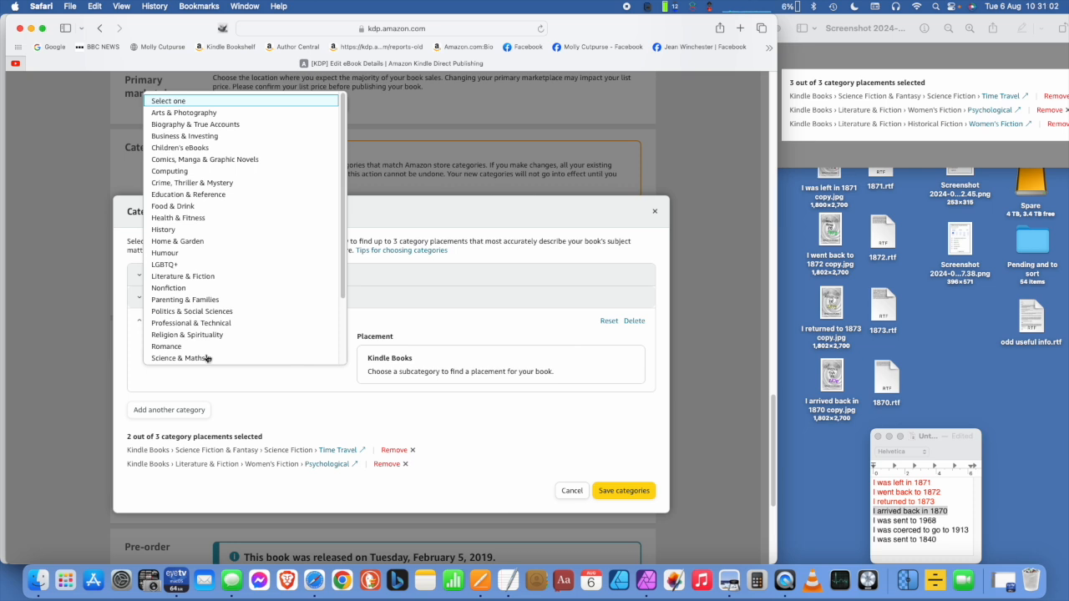
click(210, 276)
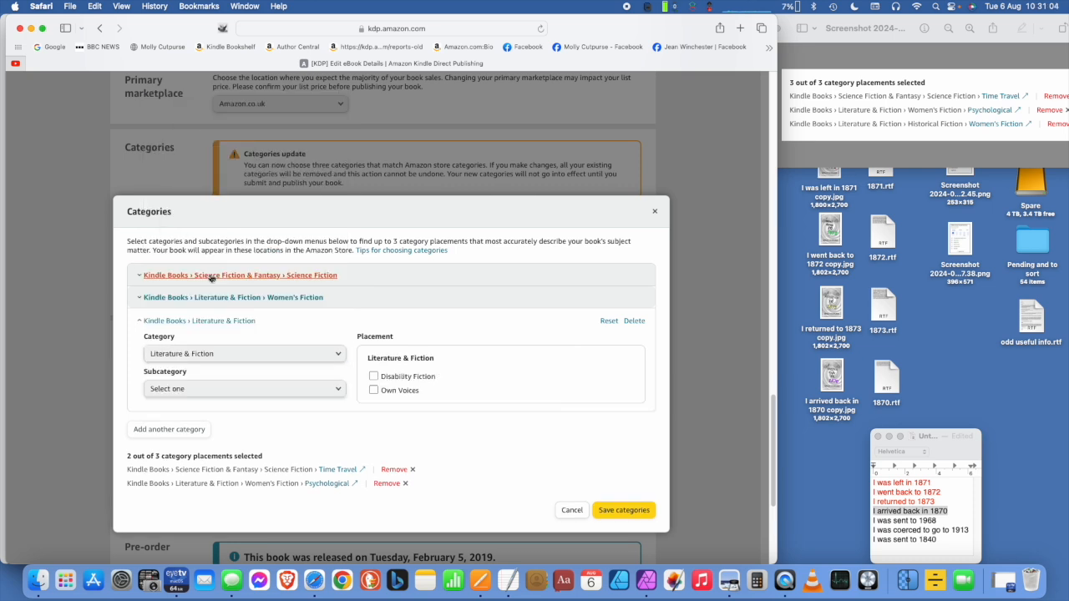
click(228, 390)
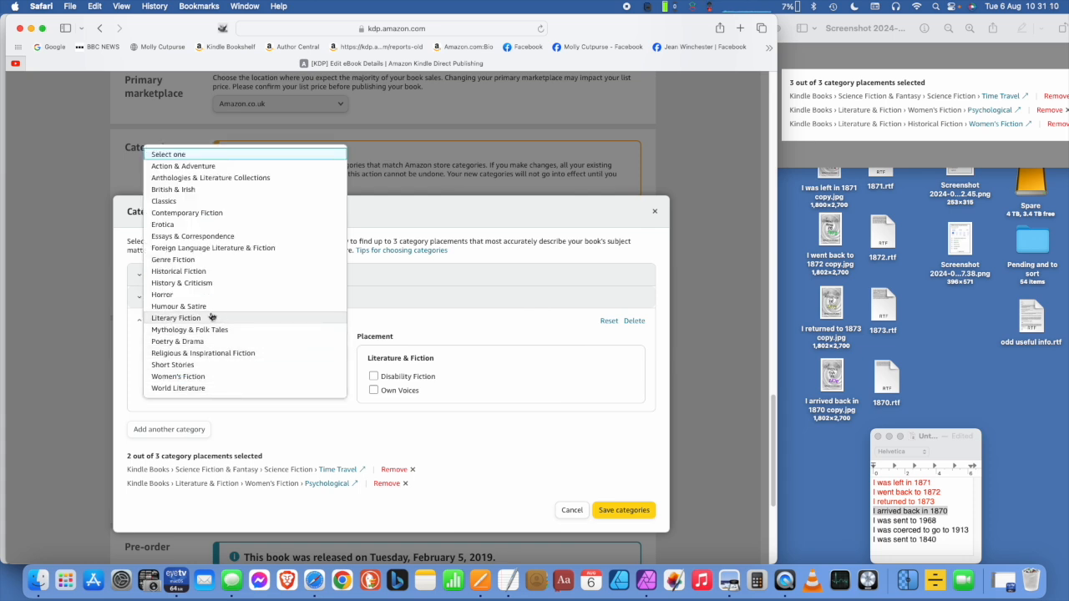
click(212, 271)
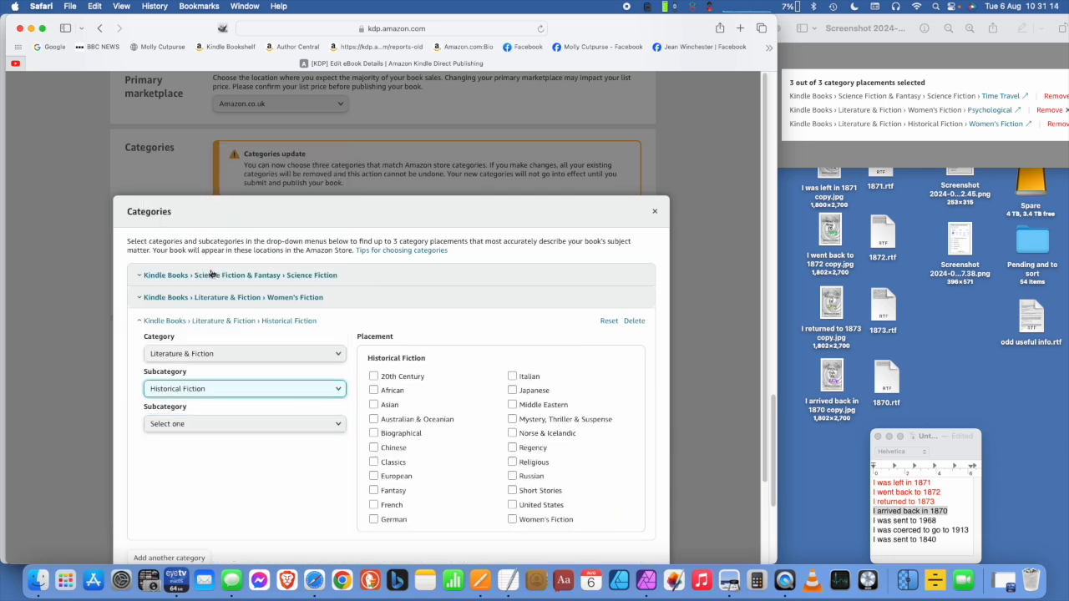
click(512, 521)
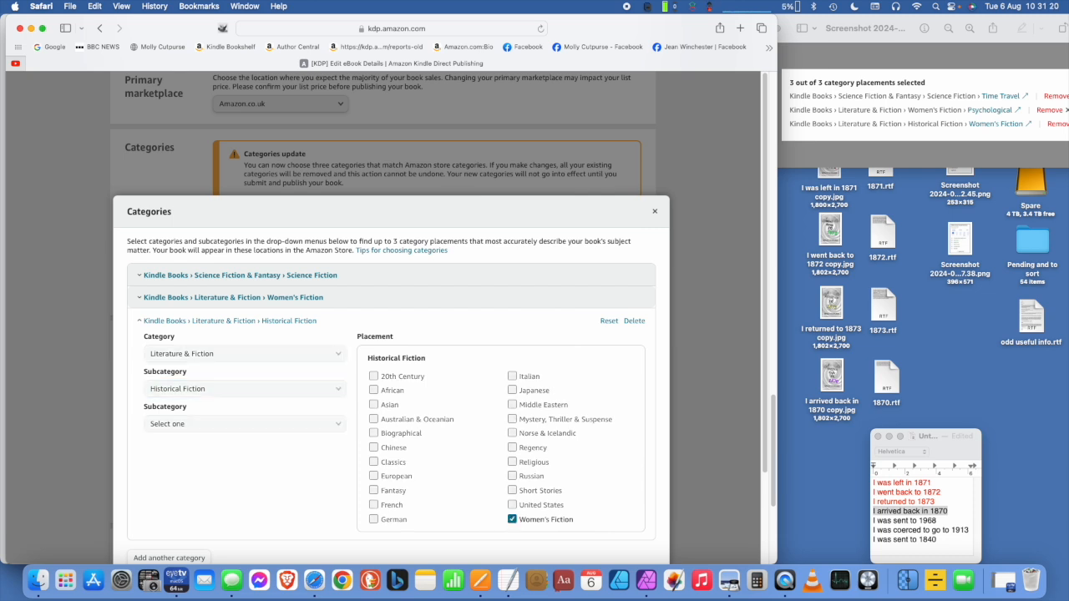
- Save the three new category placements and confirm removing all the title's existing categories
scroll(640, 445, down, 5)
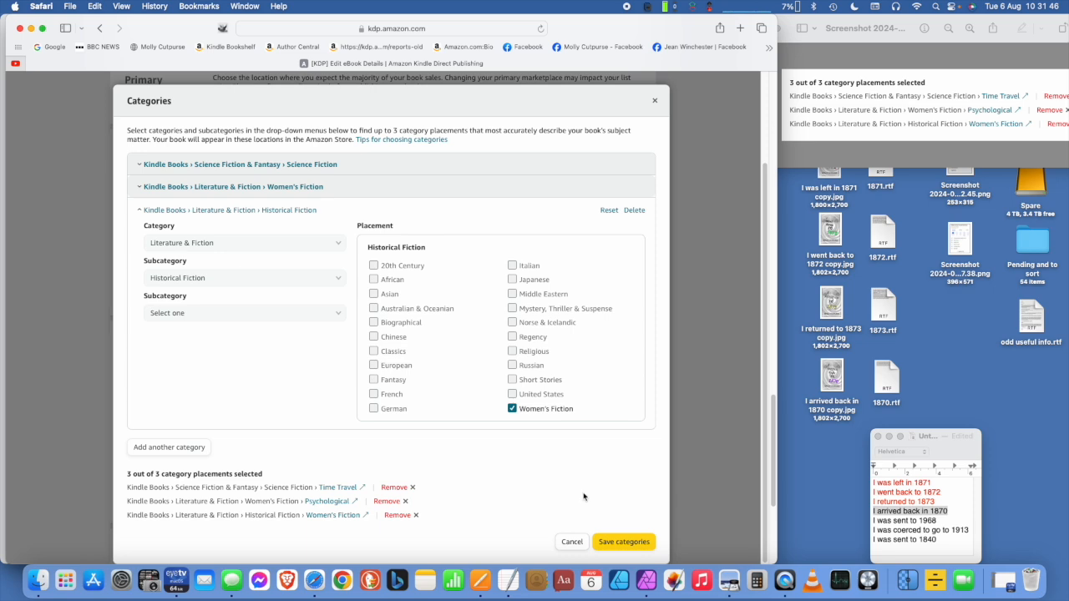
click(621, 543)
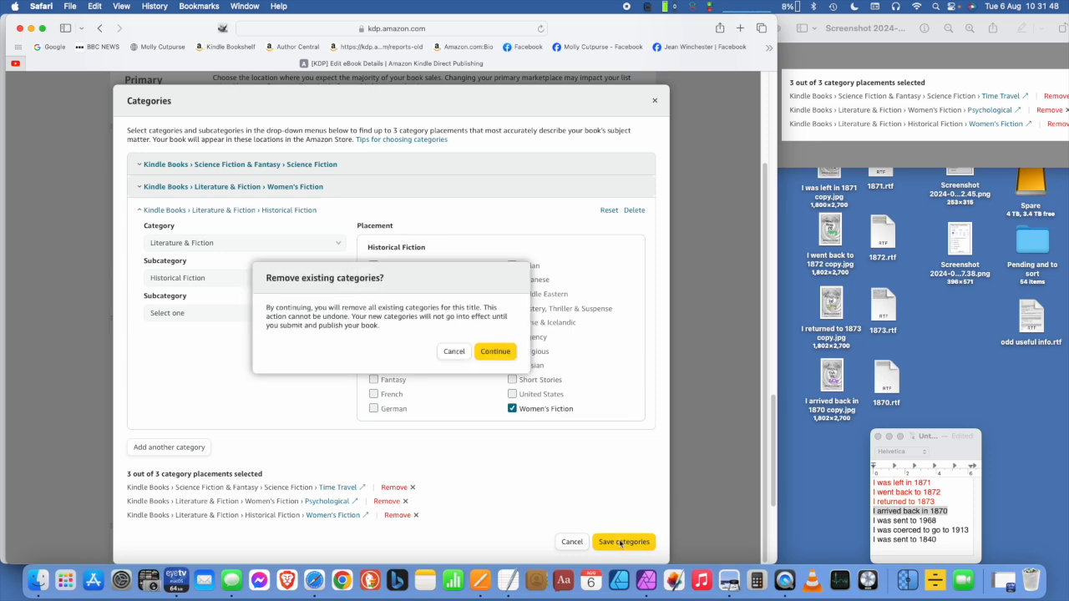
click(496, 353)
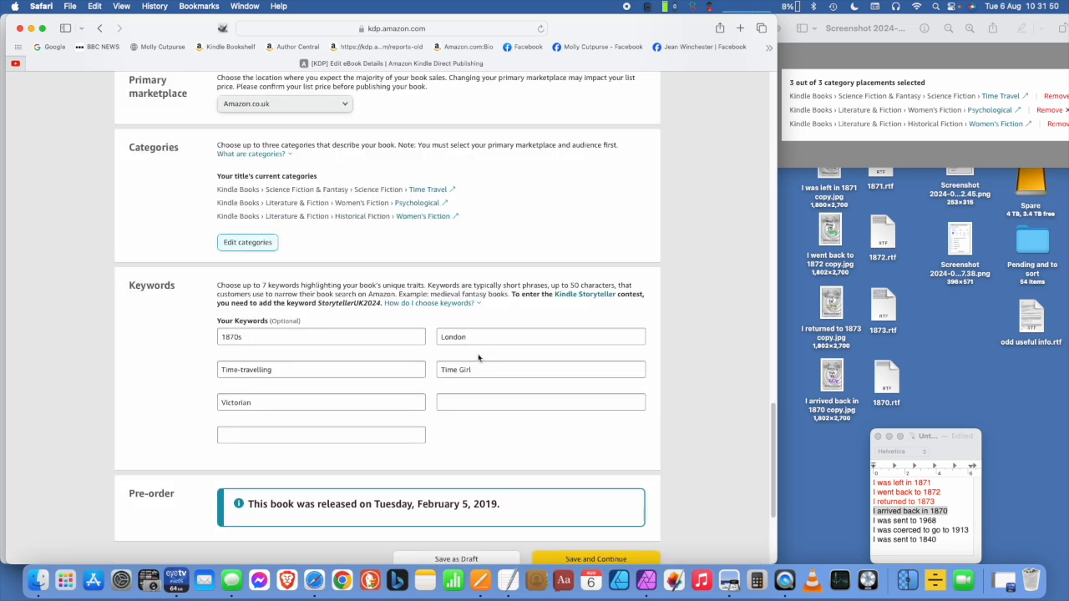
- Close the category reference screenshot in Preview, and save the eBook details to continue to the Content page
click(837, 40)
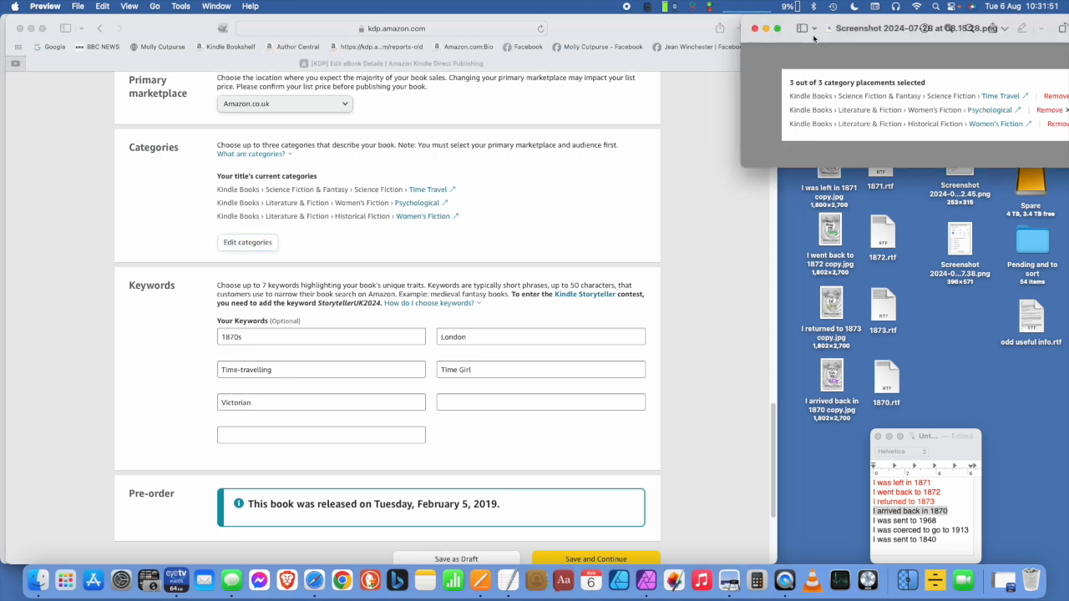
click(756, 30)
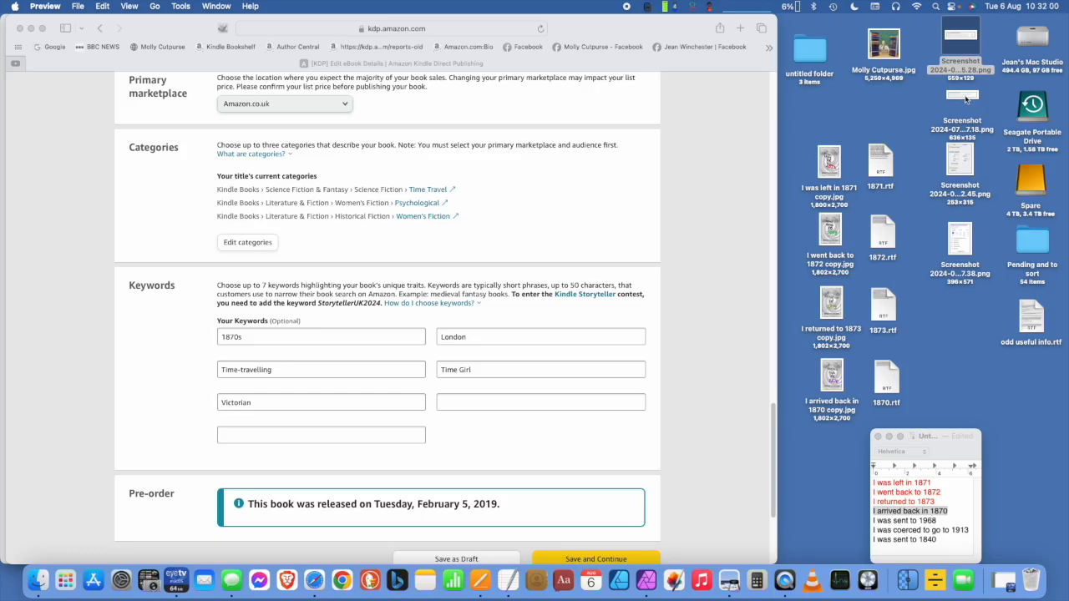
scroll(715, 441, down, 4)
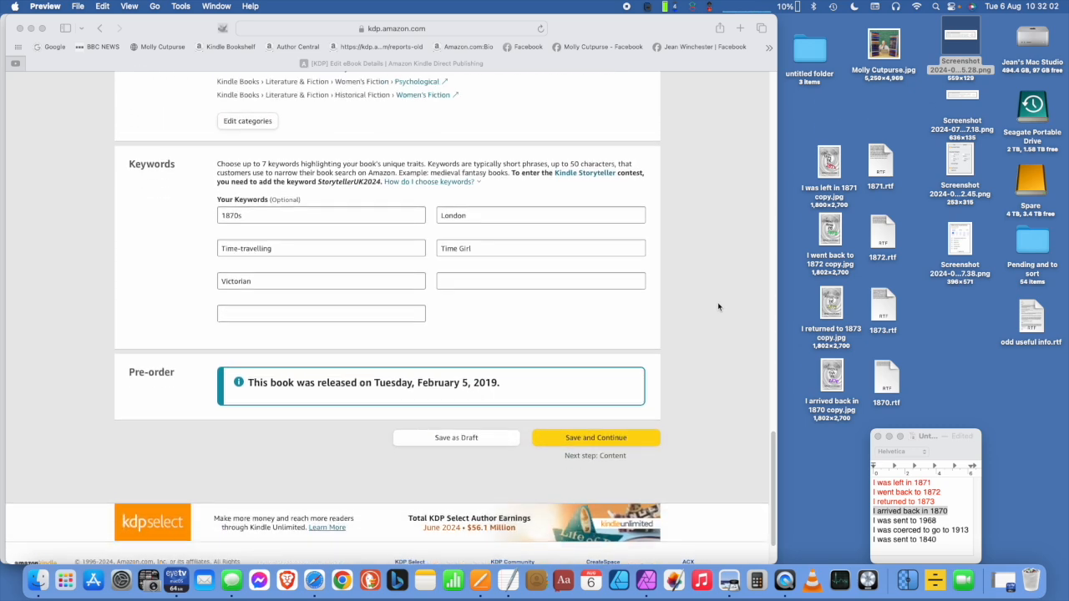
click(598, 434)
click(598, 433)
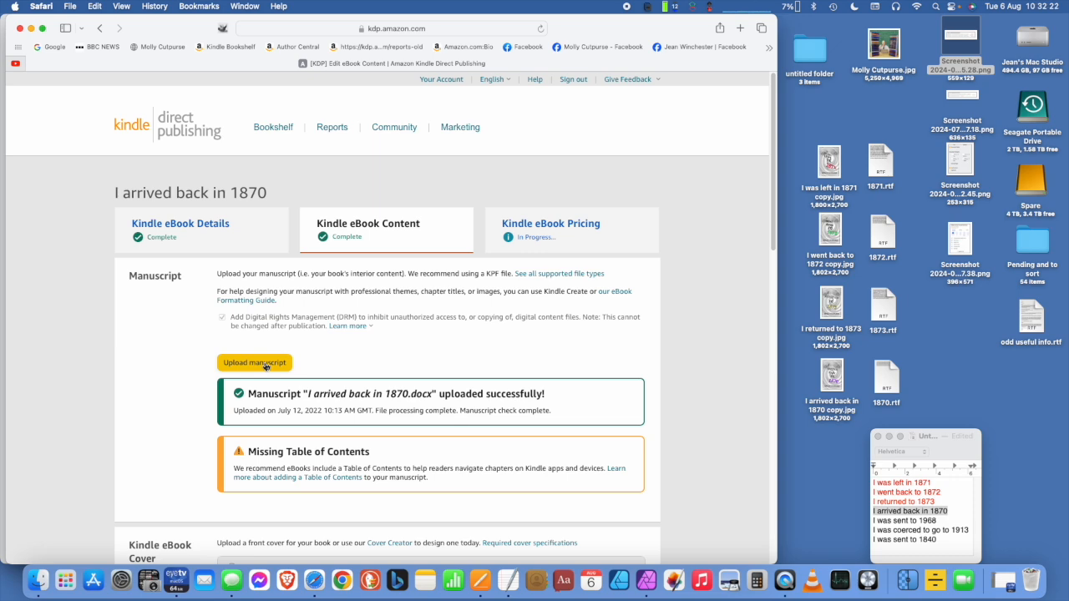
- Upload the manuscript "I arrived back in 1870.docx" from the folder "62-I arrived back in 1870" inside My Ideas
click(265, 364)
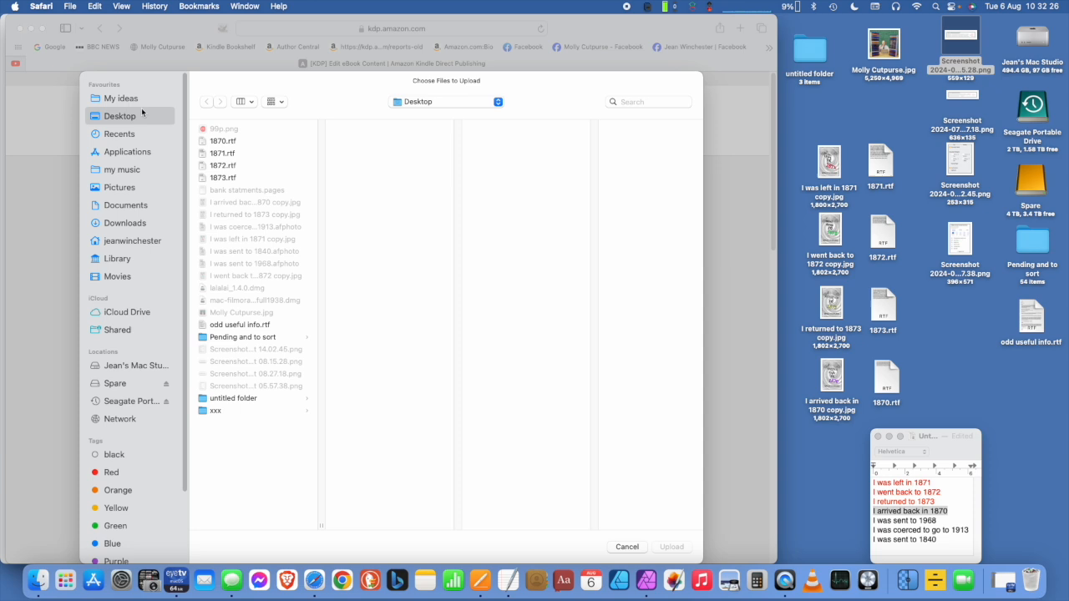
click(117, 98)
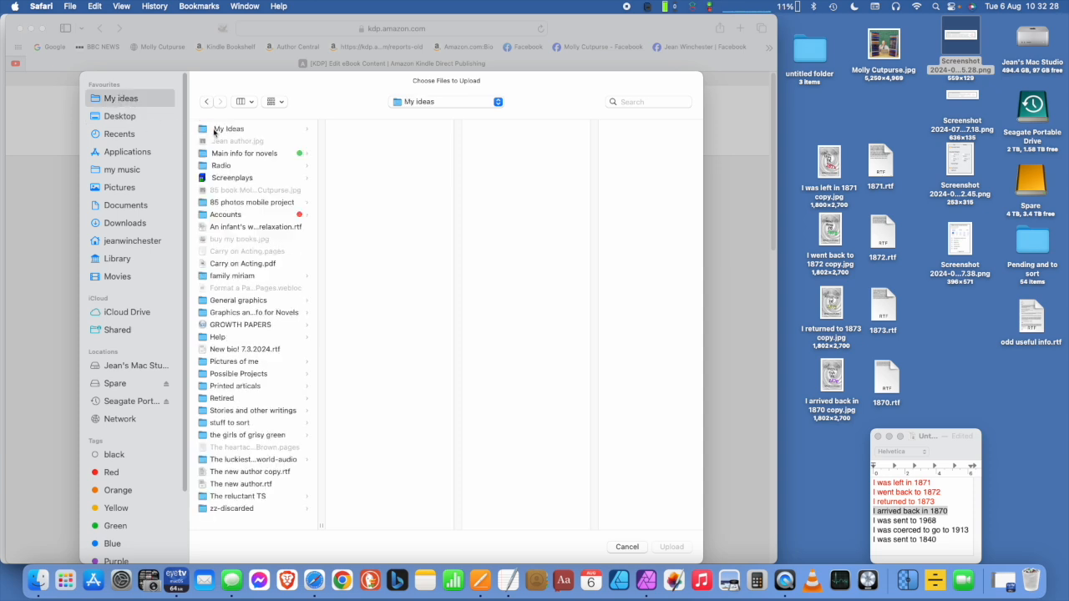
click(220, 131)
click(458, 357)
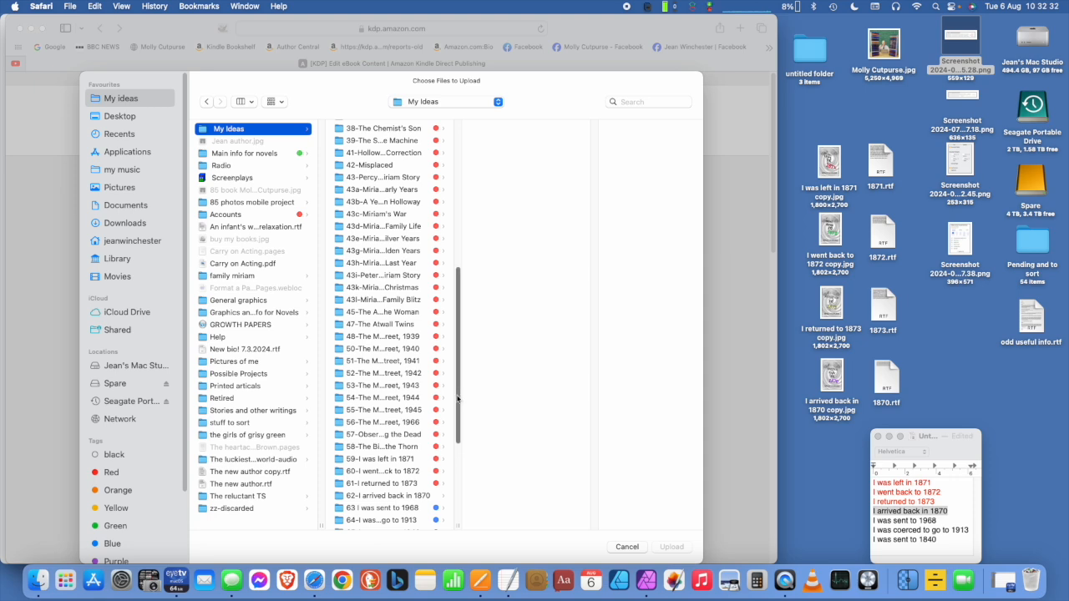
drag(458, 422, 457, 482)
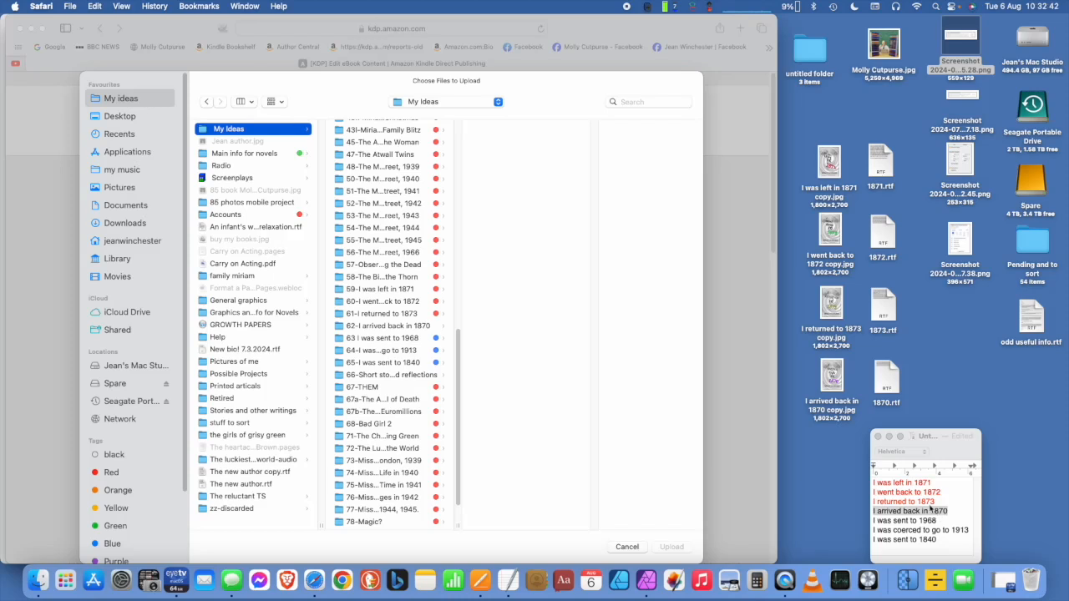
click(384, 326)
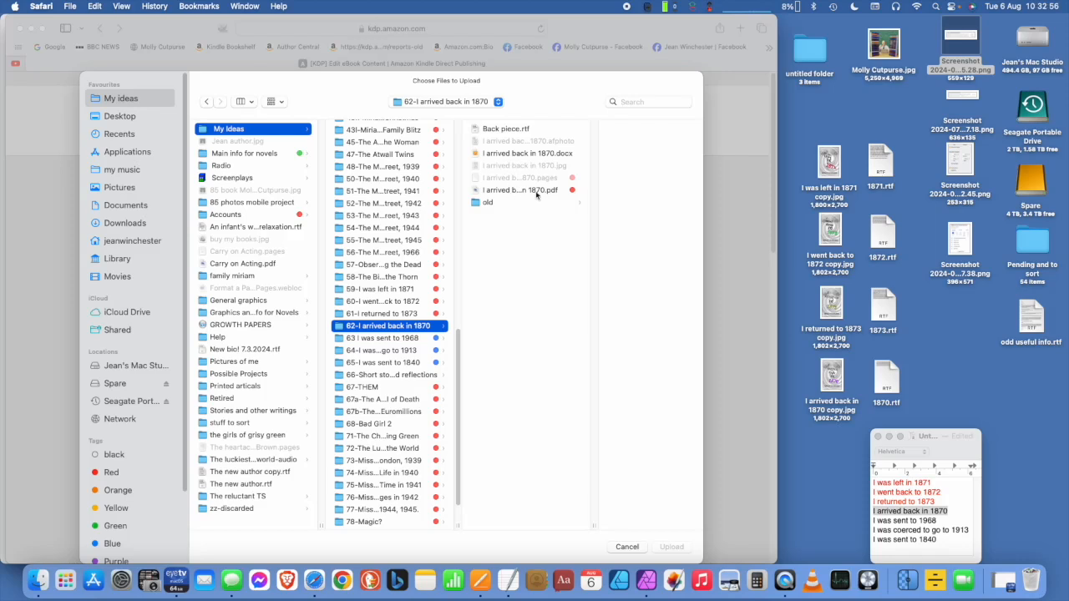
click(509, 155)
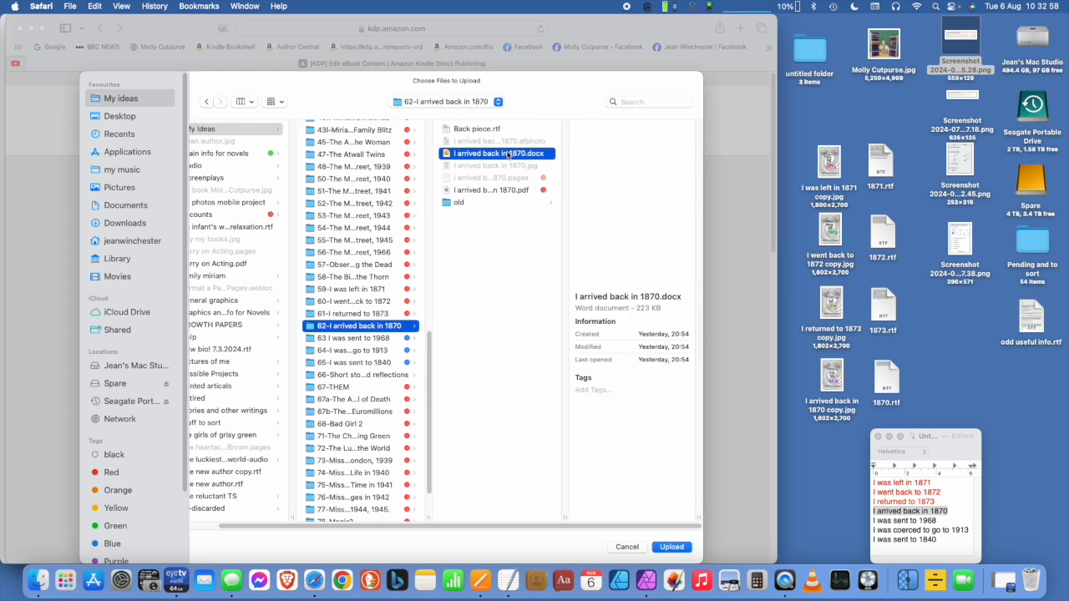
click(679, 549)
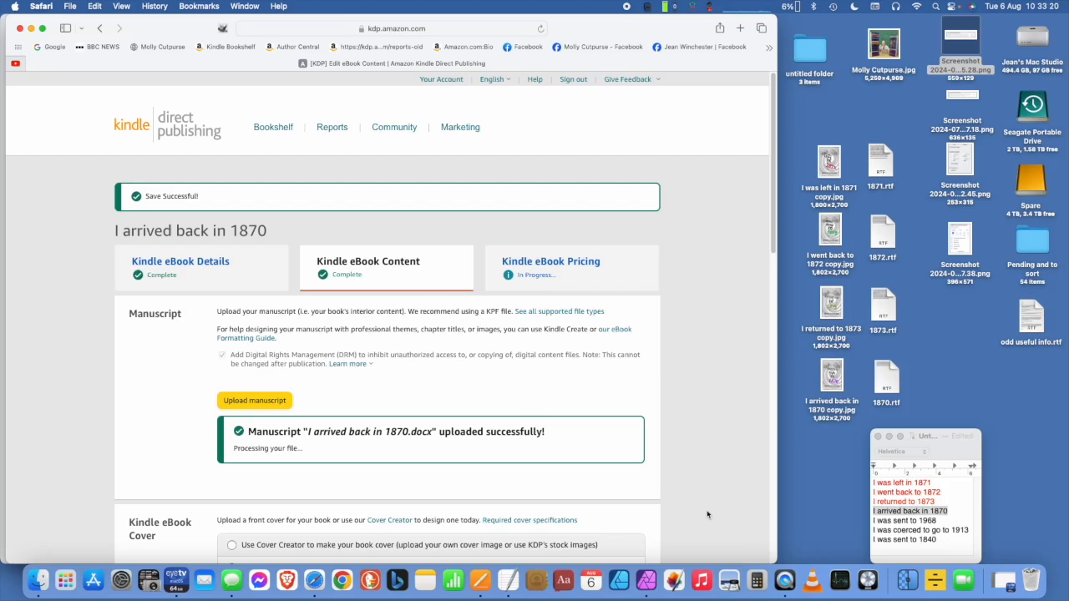
- Upload "I arrived back in 1870.jpg" from the book's folder as the new Kindle eBook cover
scroll(716, 457, down, 2)
scroll(717, 456, down, 5)
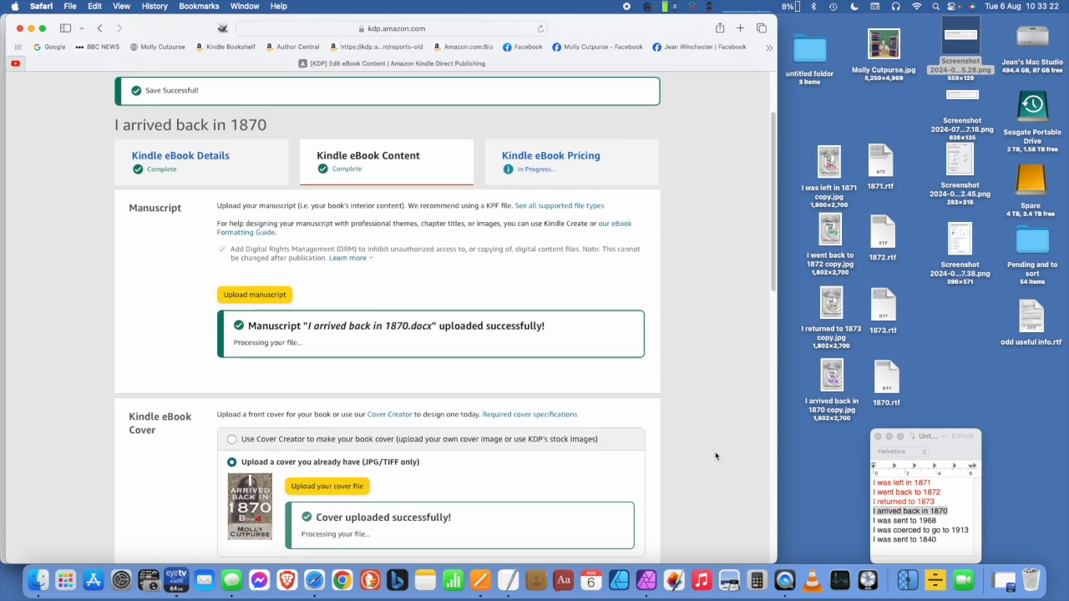
scroll(715, 456, down, 1)
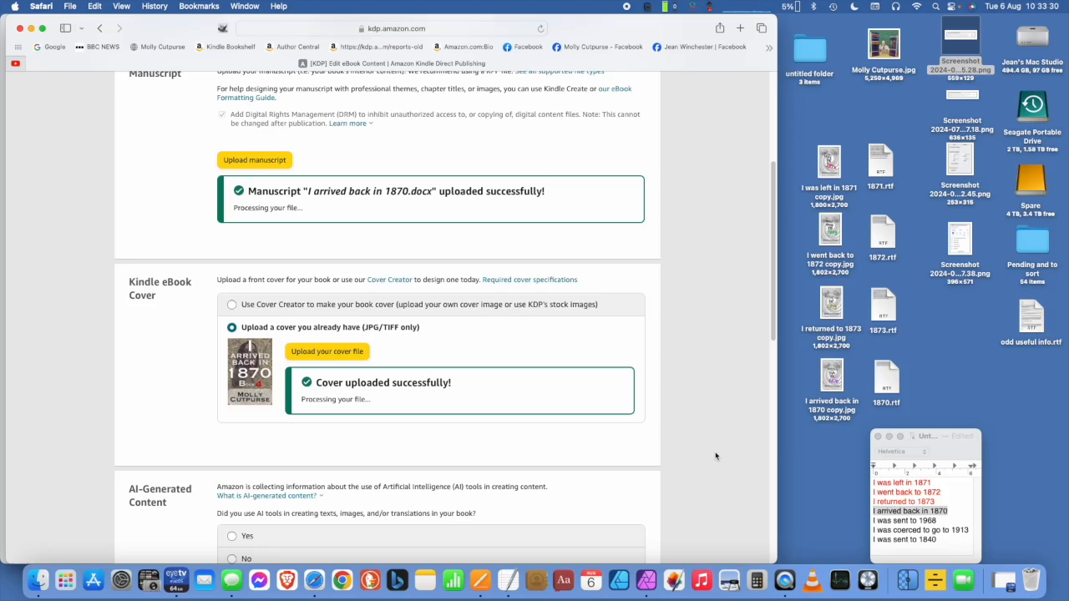
scroll(715, 456, down, 2)
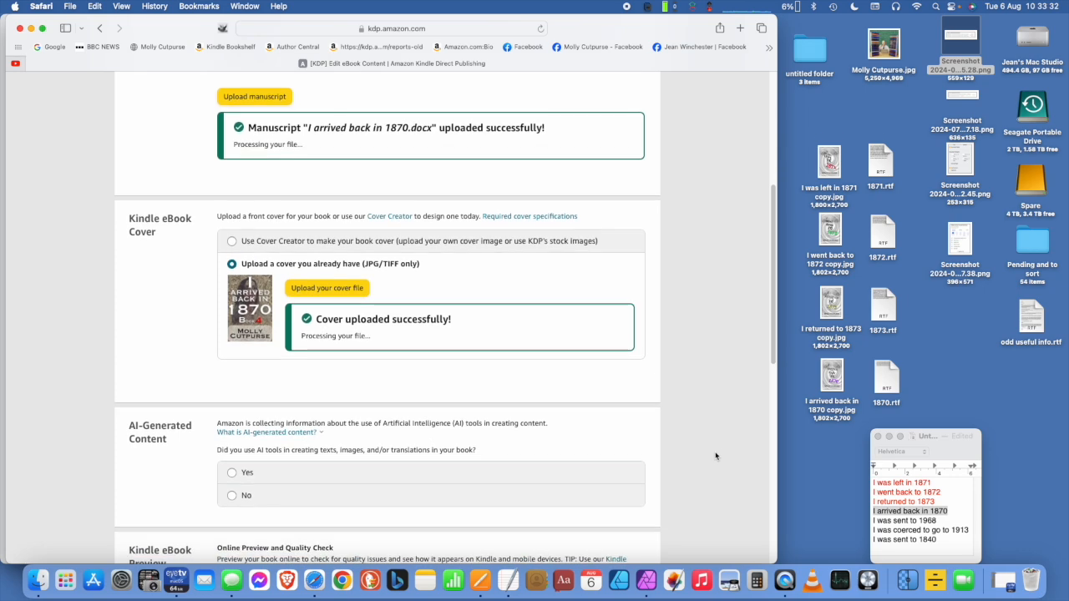
scroll(716, 456, down, 1)
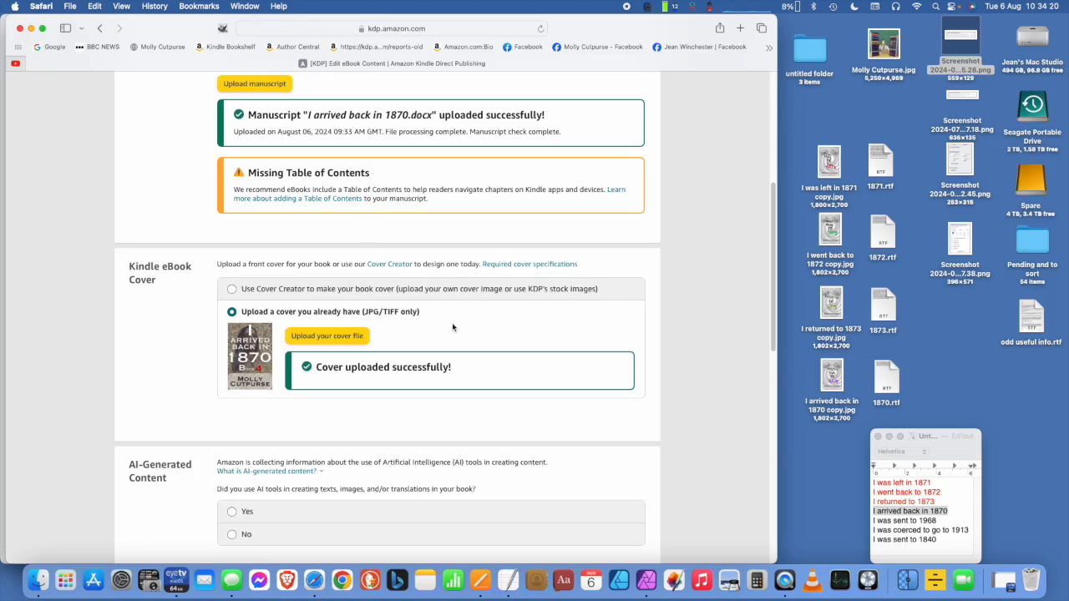
scroll(444, 326, down, 2)
scroll(450, 327, down, 1)
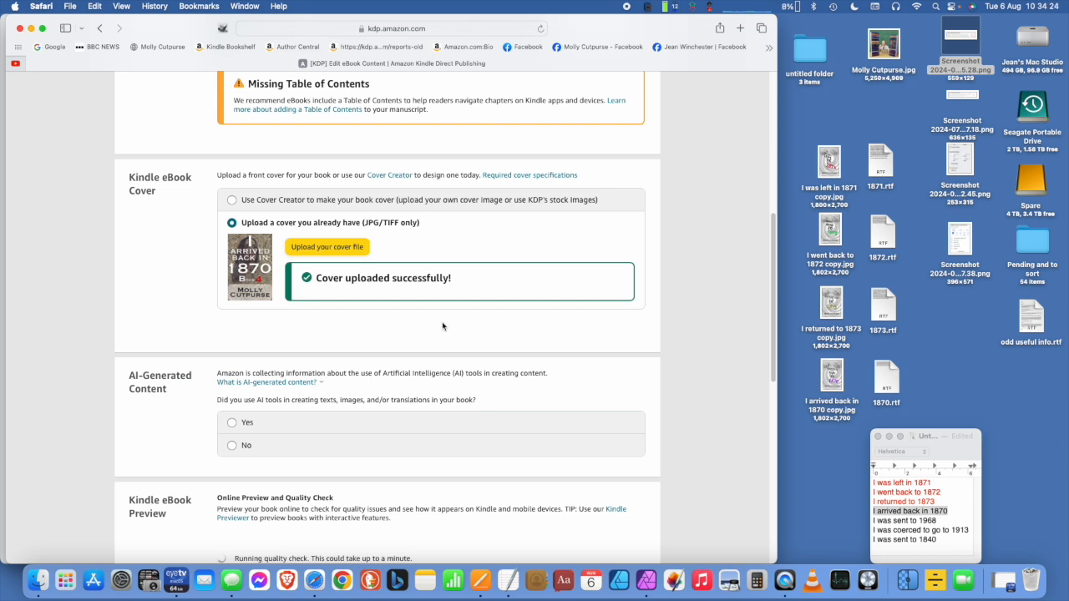
click(353, 248)
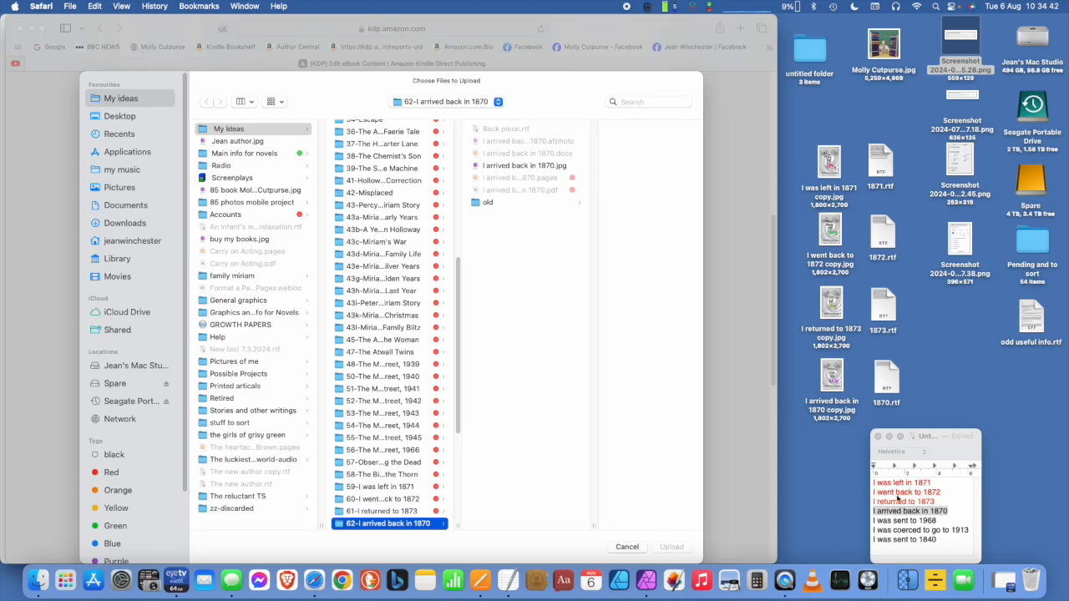
click(525, 167)
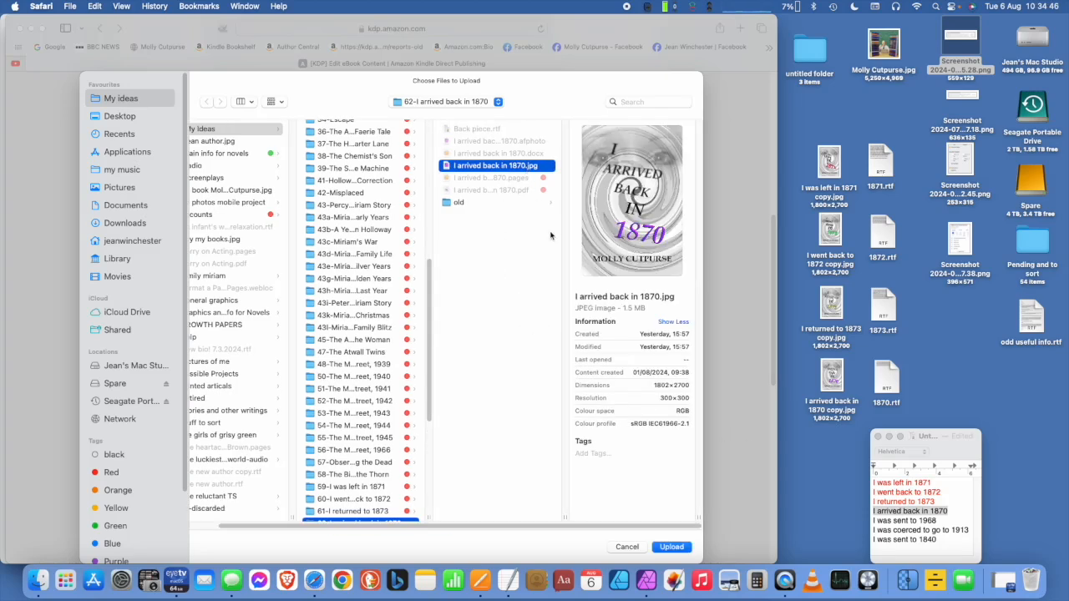
click(671, 547)
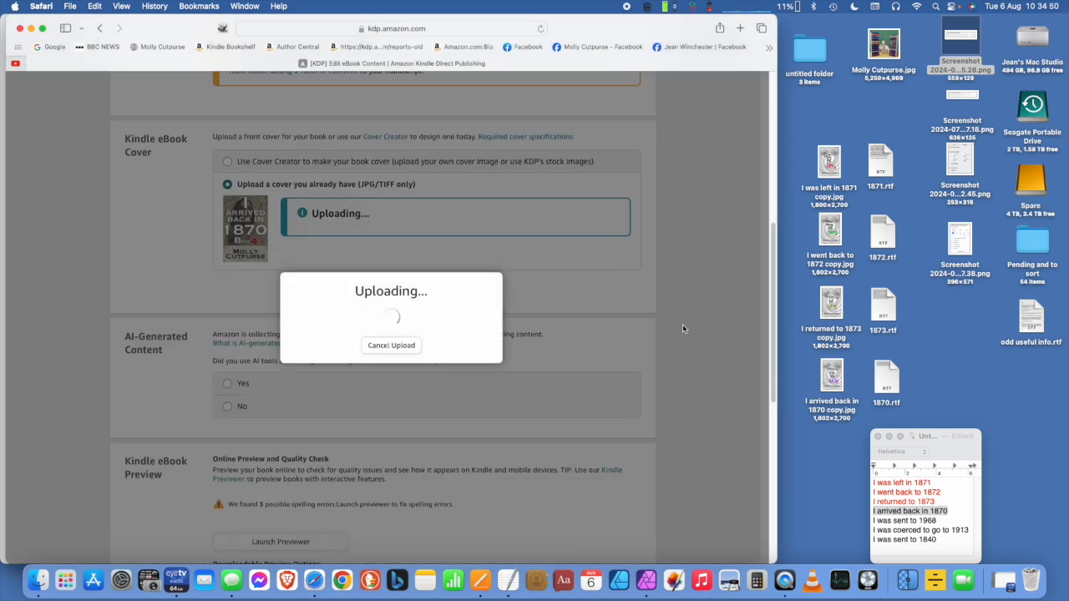
- Check the uploaded cover and answer No to the question about using AI tools in creating the book
scroll(681, 327, down, 2)
scroll(677, 331, down, 4)
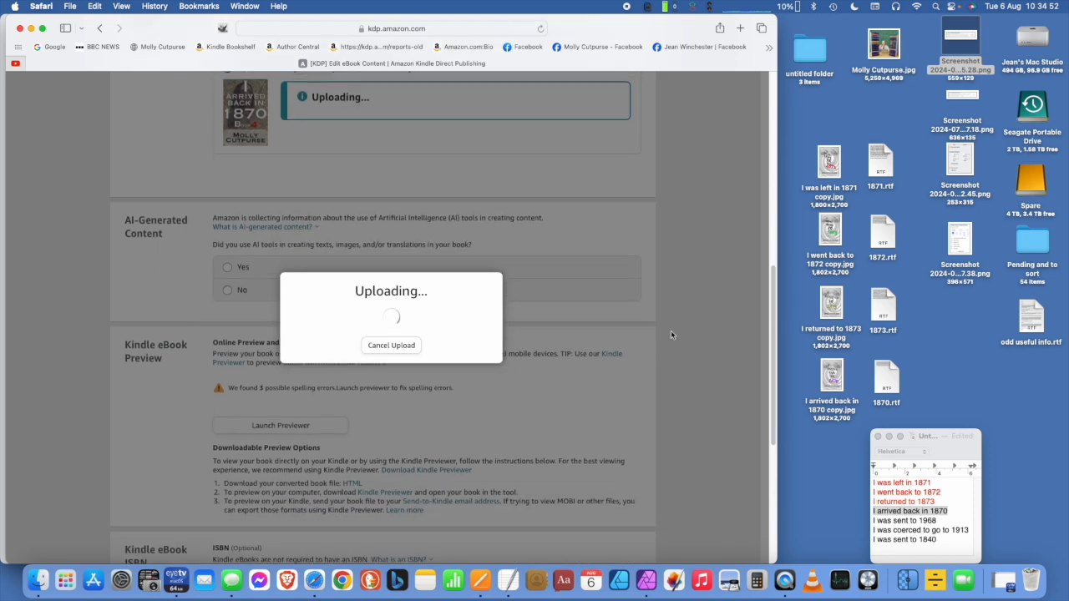
scroll(671, 330, up, 4)
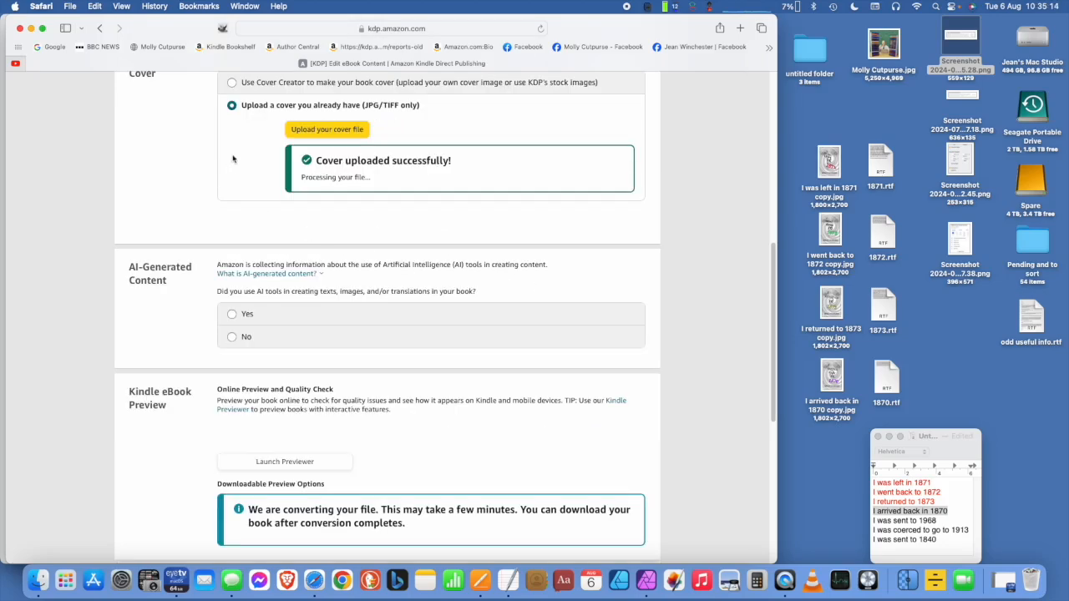
scroll(222, 214, up, 5)
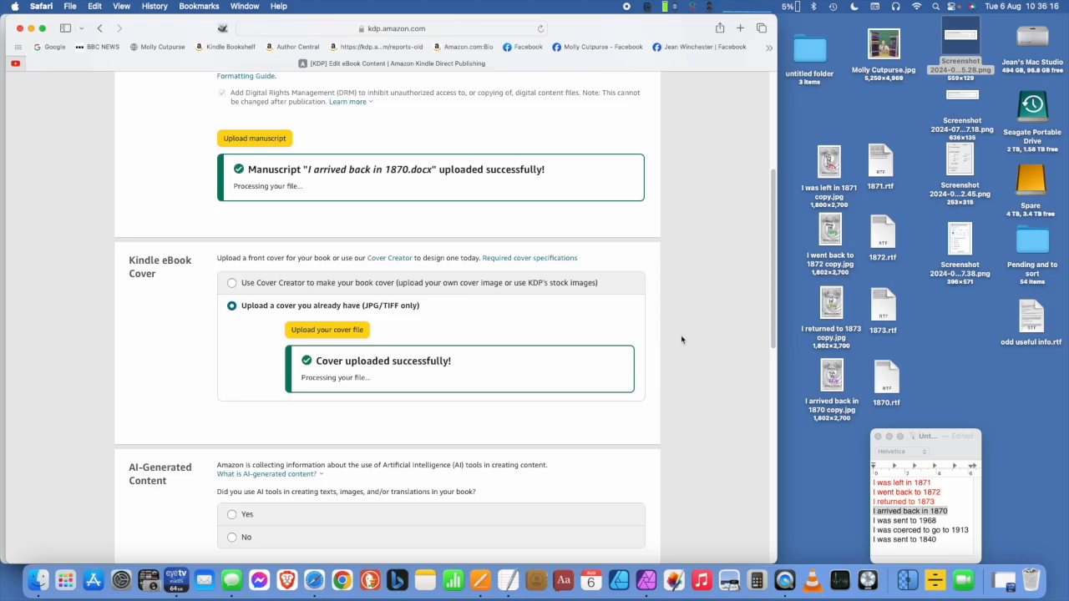
scroll(680, 337, down, 1)
scroll(680, 340, down, 1)
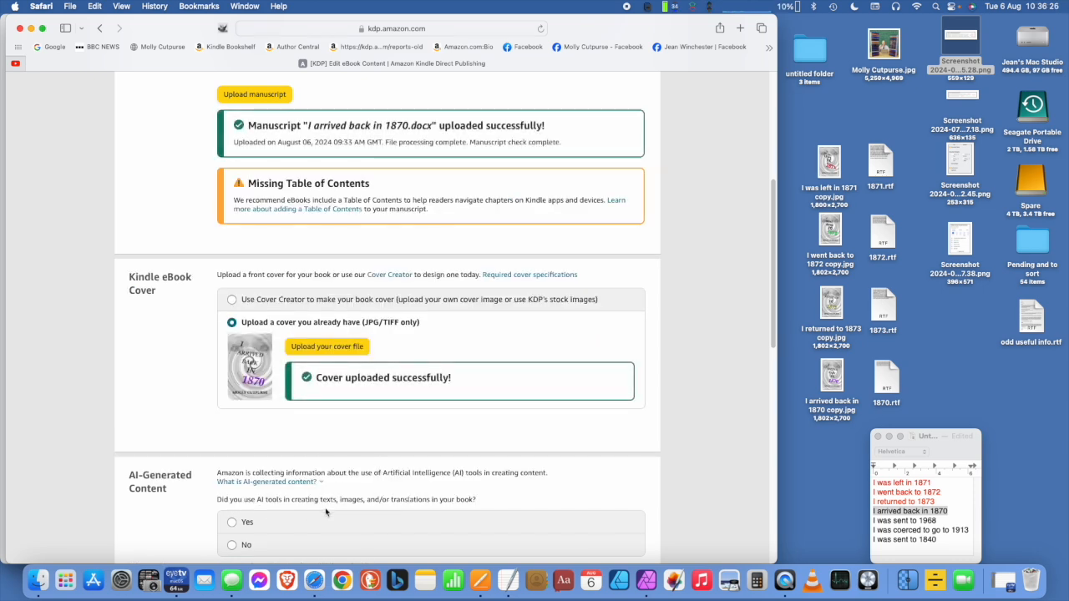
click(233, 544)
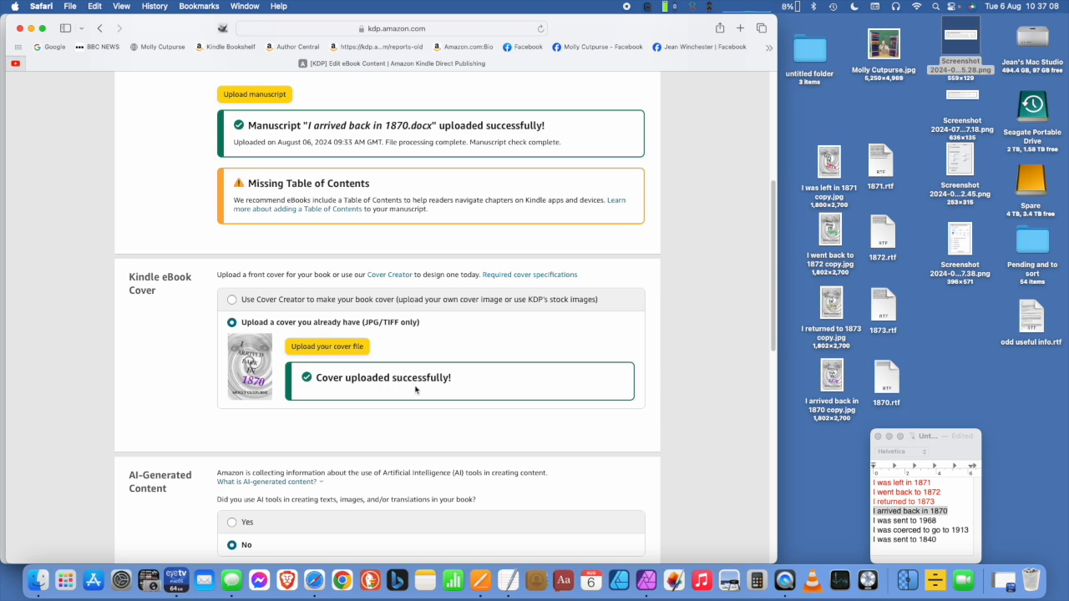
- Widen the browser window and launch the online previewer for the eBook
scroll(161, 381, down, 1)
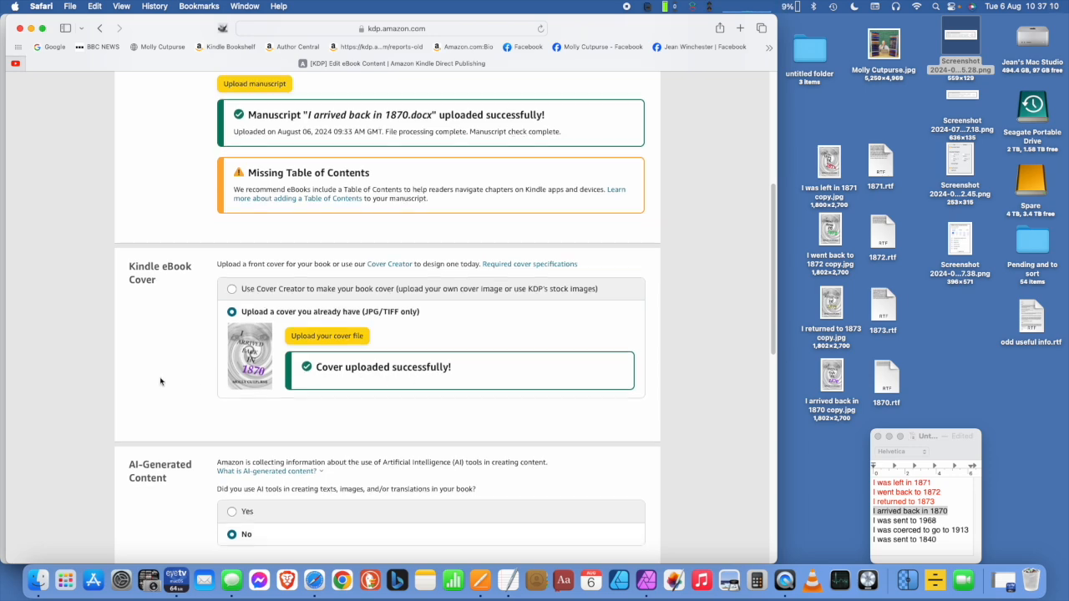
scroll(160, 382, down, 10)
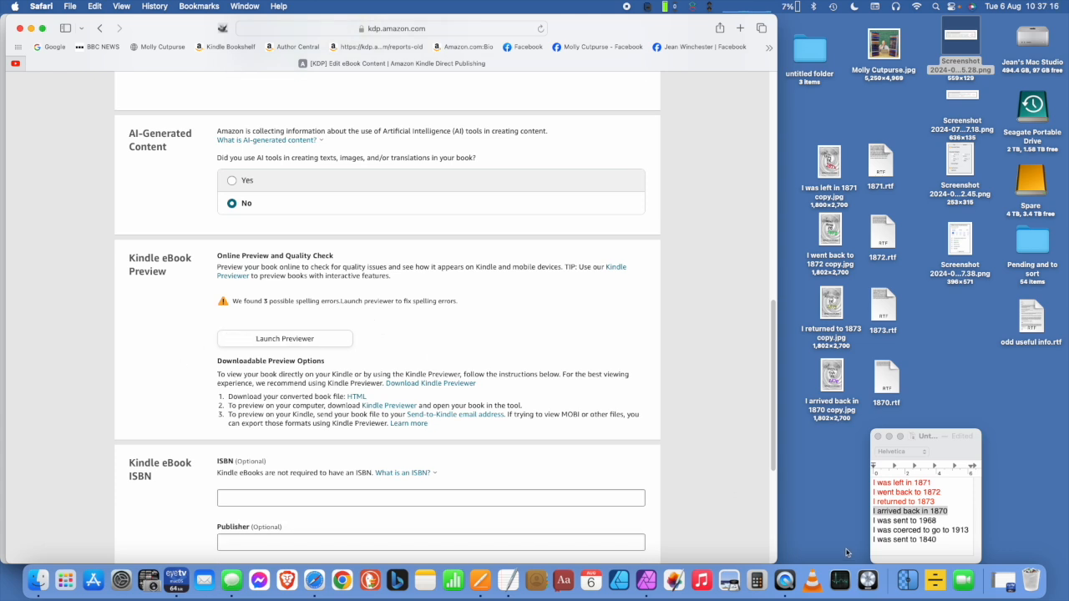
drag(777, 563, 876, 567)
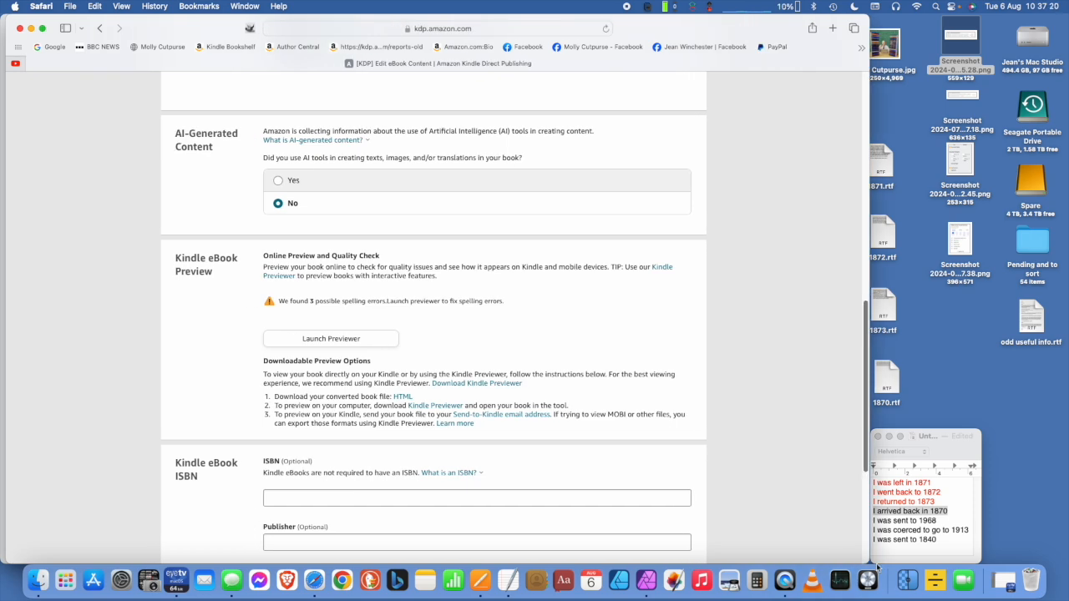
click(334, 339)
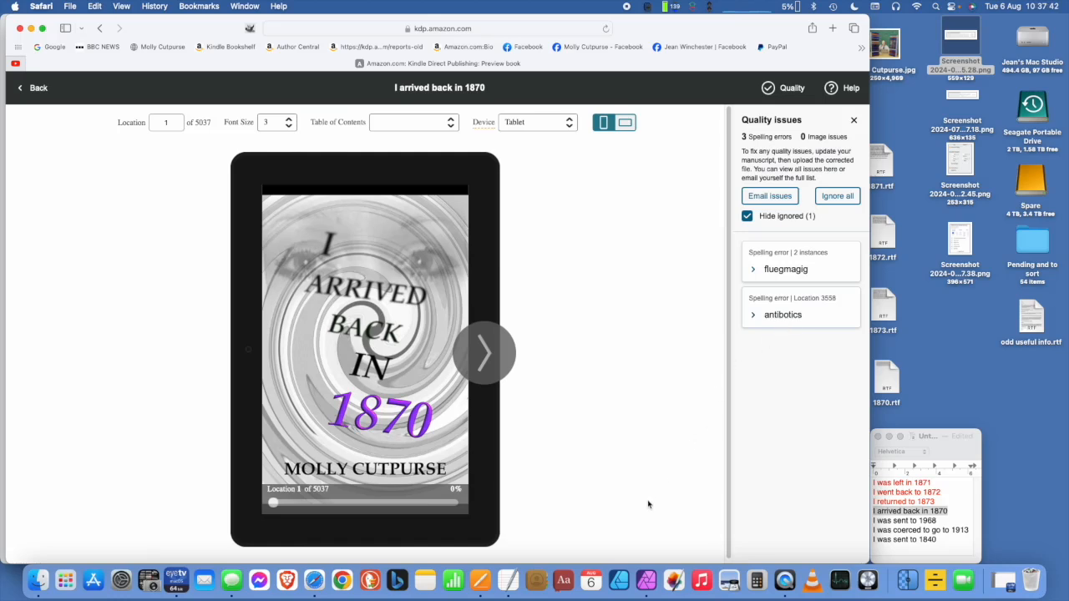
- Open the Dictionary app over the preview, and return to Safari to expand the spelling issue "antibotics" in context
click(562, 579)
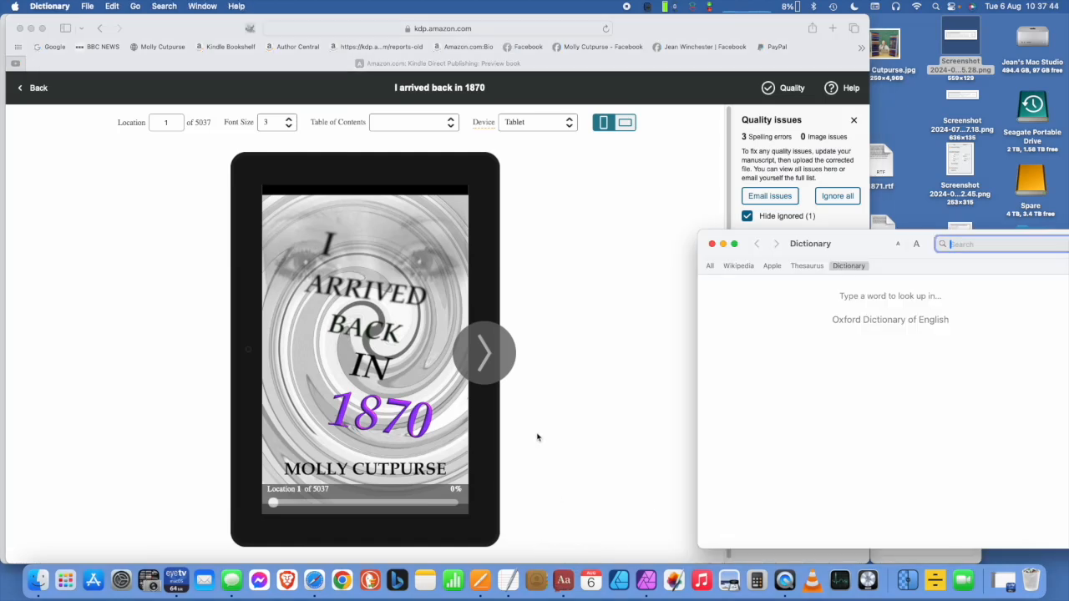
drag(895, 242, 357, 222)
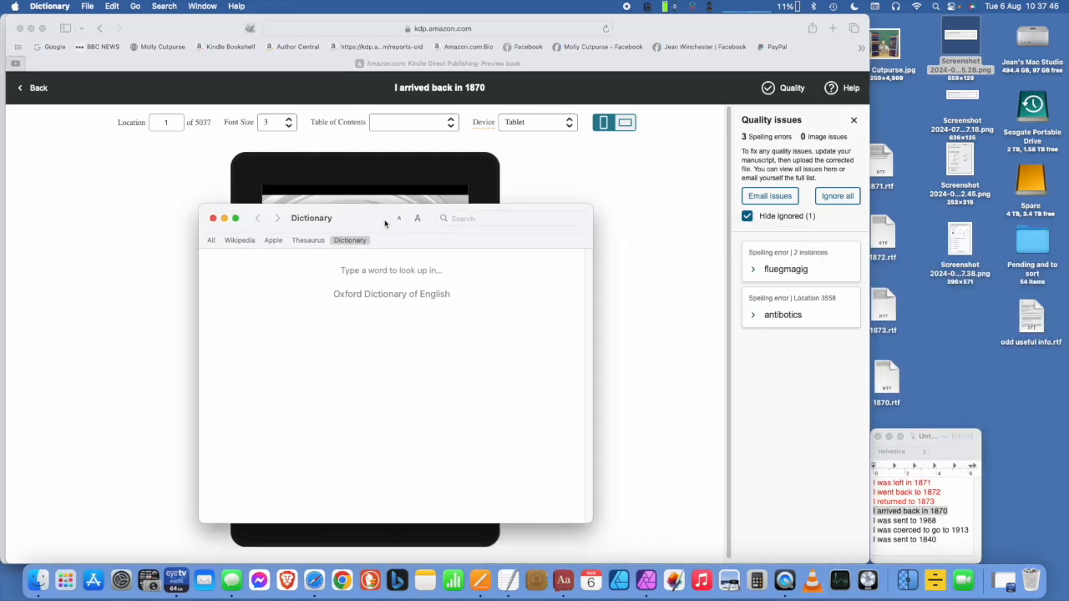
click(785, 316)
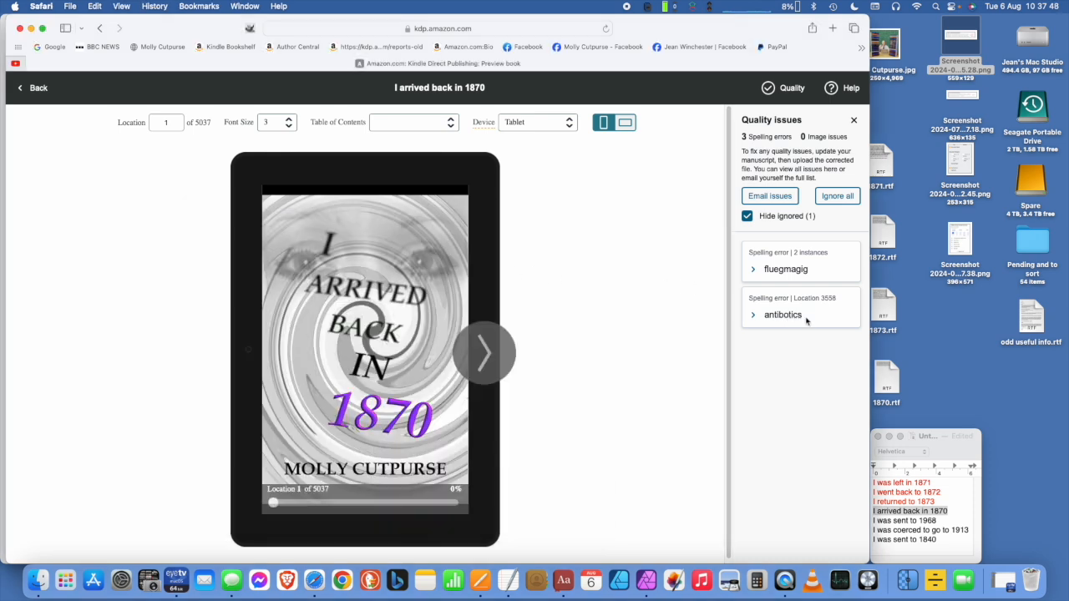
click(782, 316)
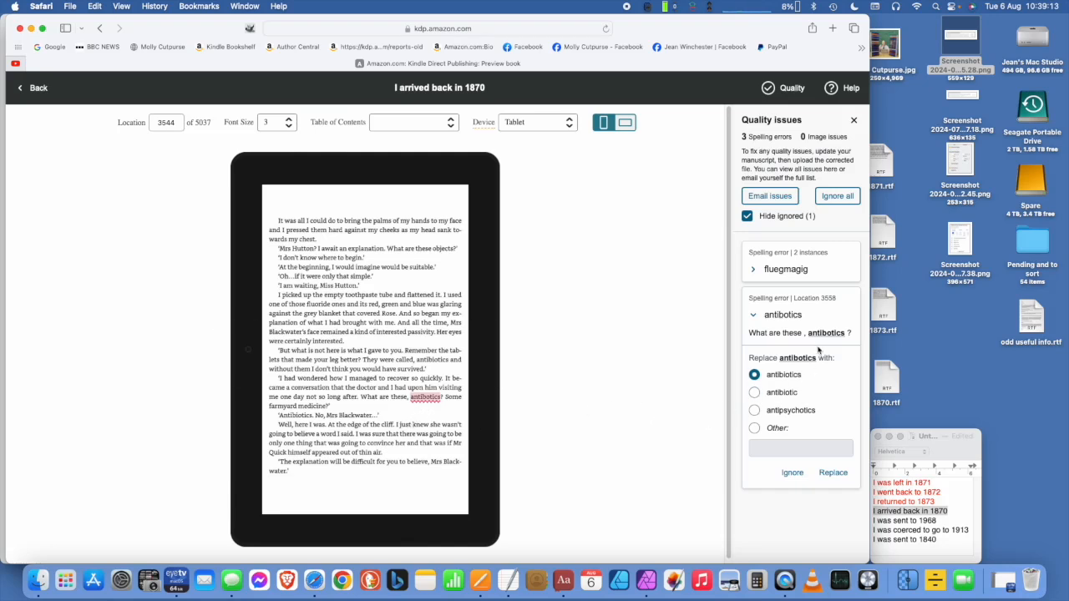
- Check the "fluegmagig" spelling issue in context, ignore all remaining quality issues, and return to the eBook content page
click(789, 272)
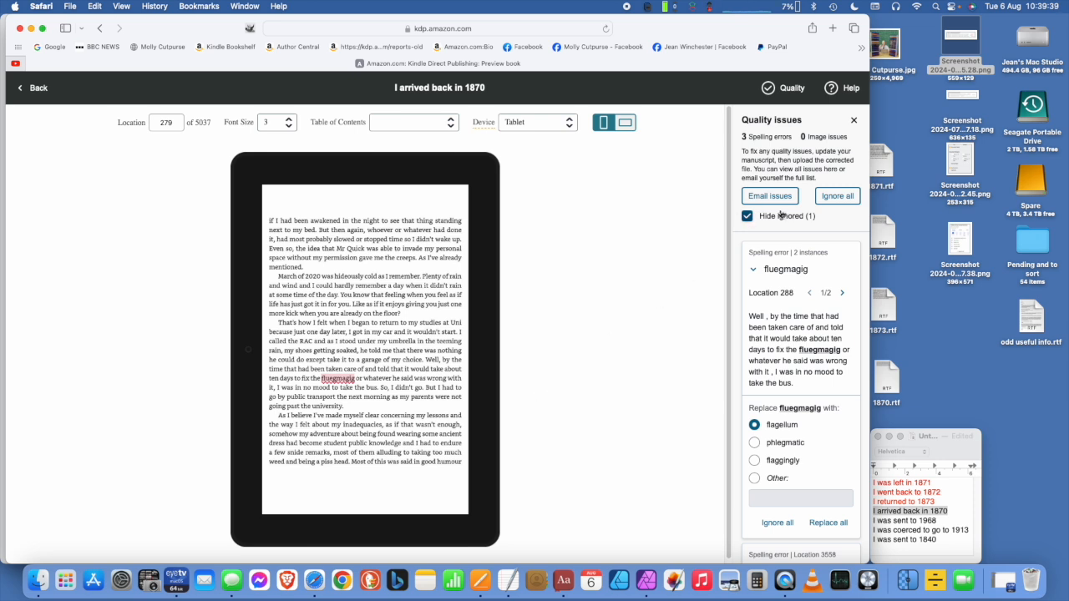
click(833, 198)
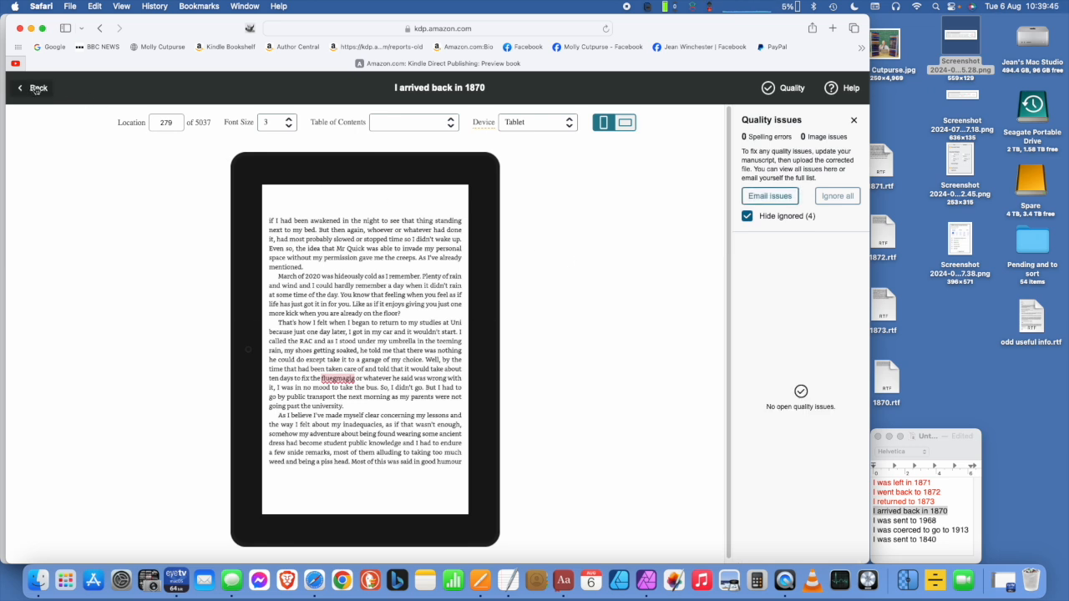
click(36, 88)
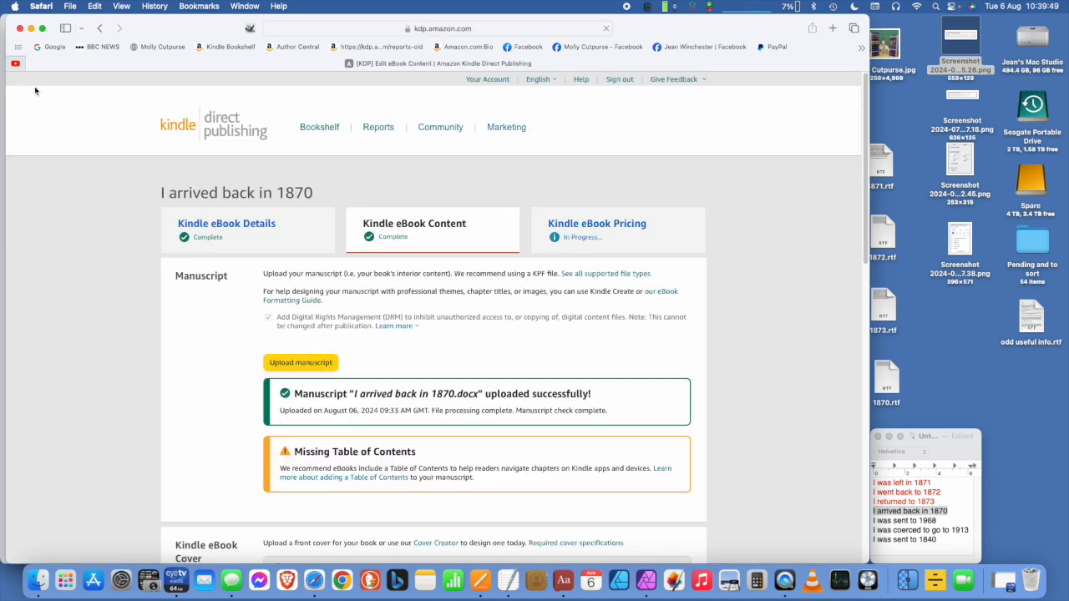
- Review the eBook's manuscript, cover, AI and preview sections, and save them to continue to pricing
scroll(738, 335, down, 5)
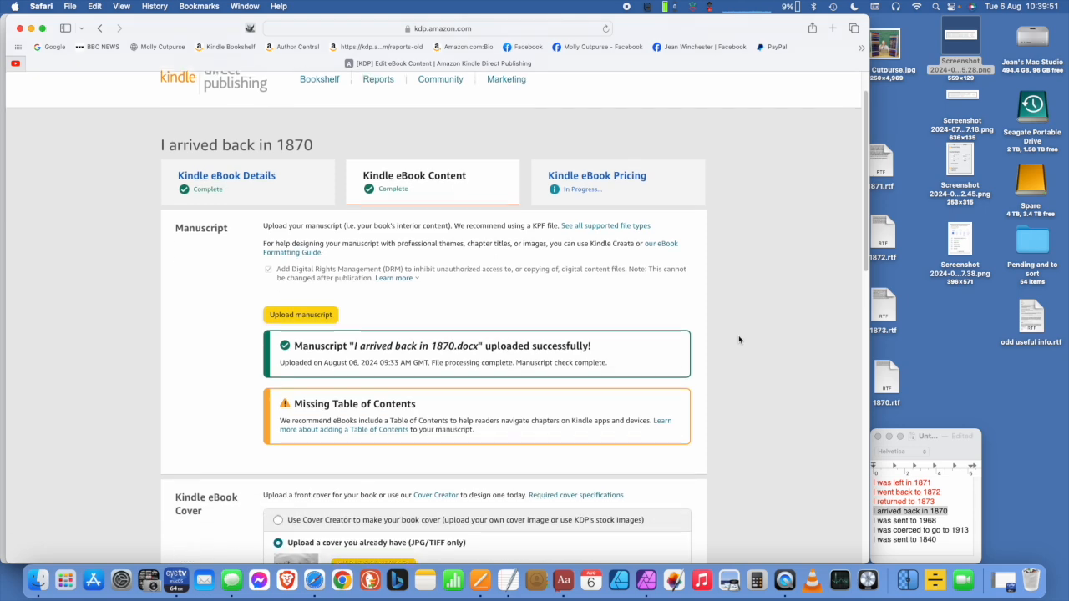
scroll(738, 340, down, 1)
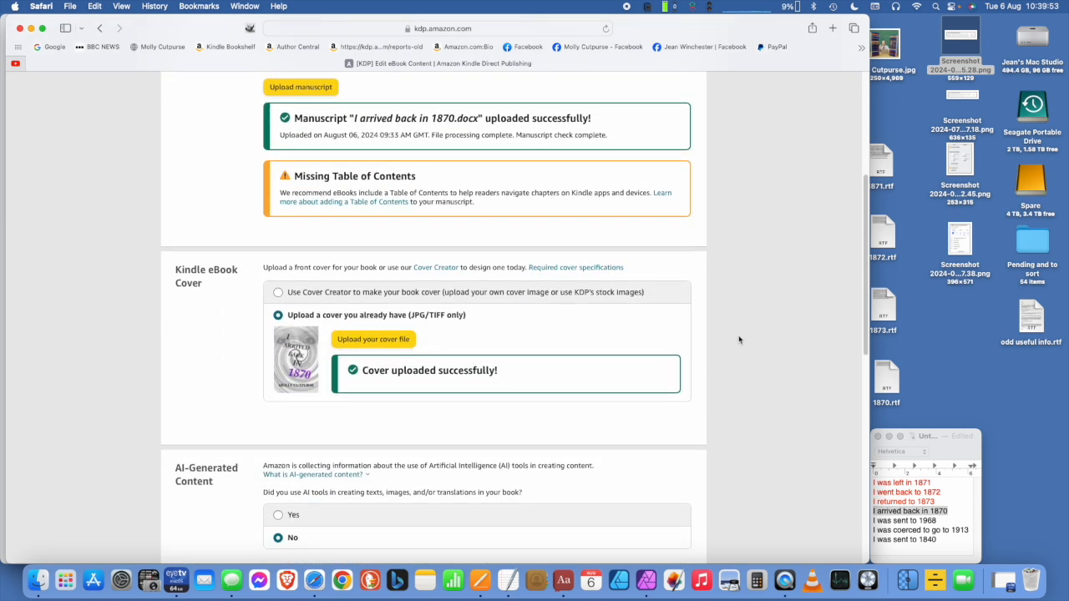
scroll(738, 340, down, 10)
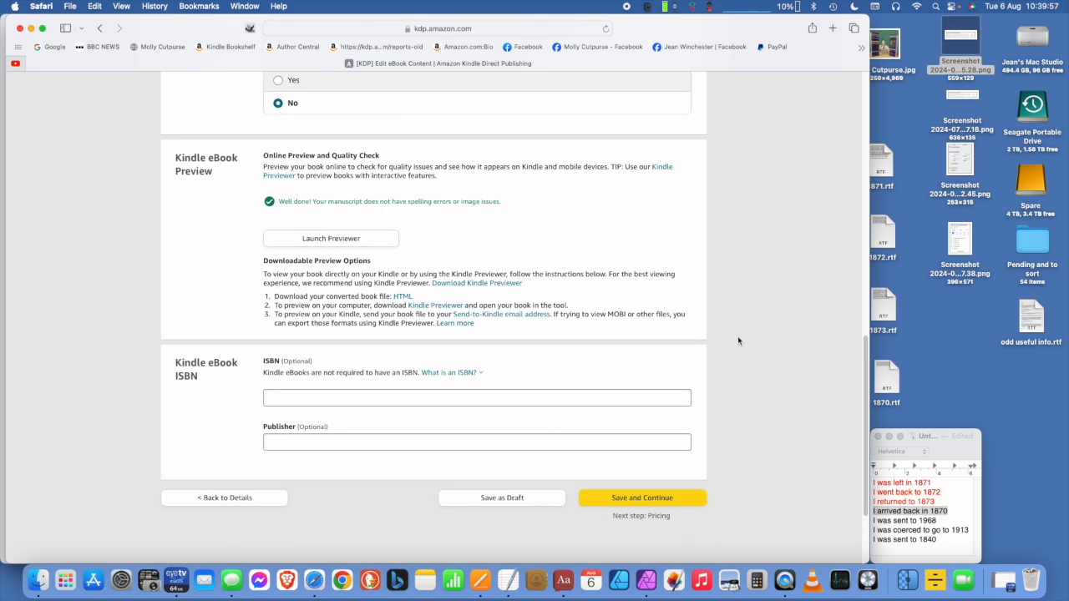
scroll(738, 340, down, 2)
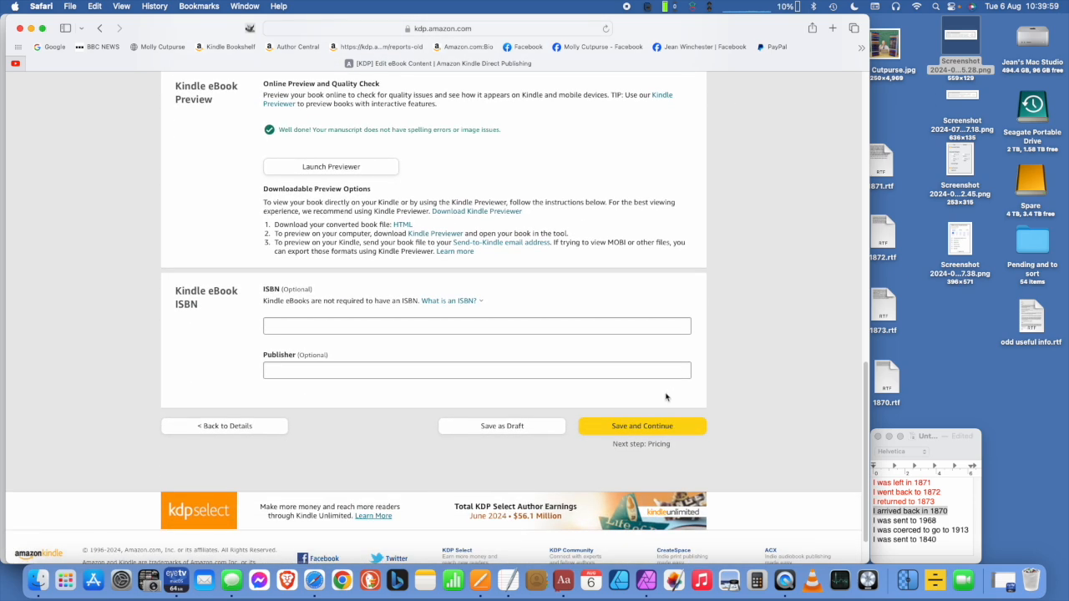
click(653, 426)
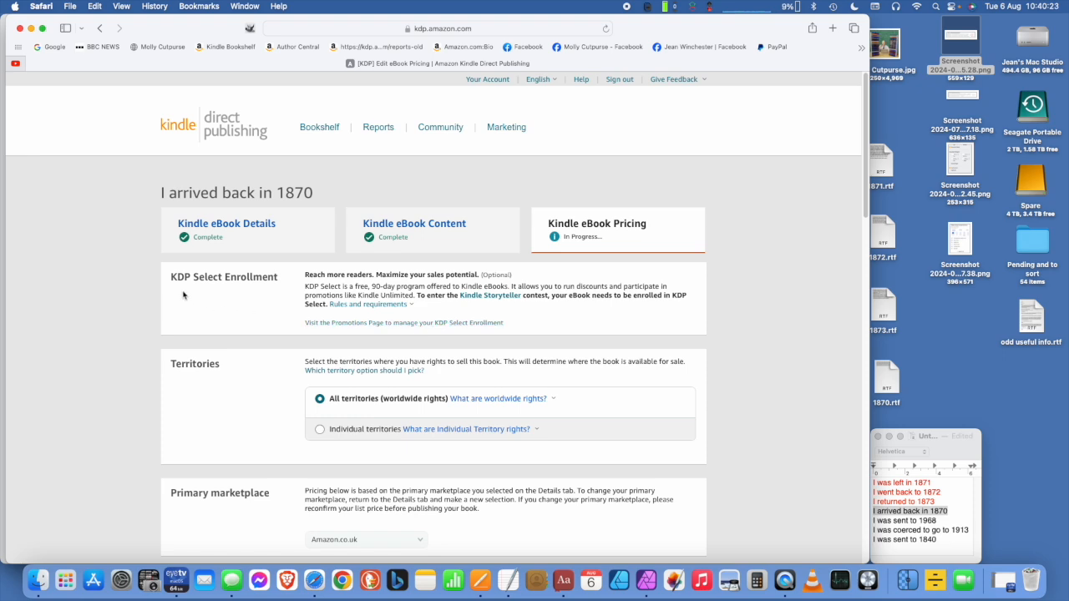
- Review the territories, marketplace, royalty plan and list prices, and publish the Kindle eBook
scroll(727, 433, down, 3)
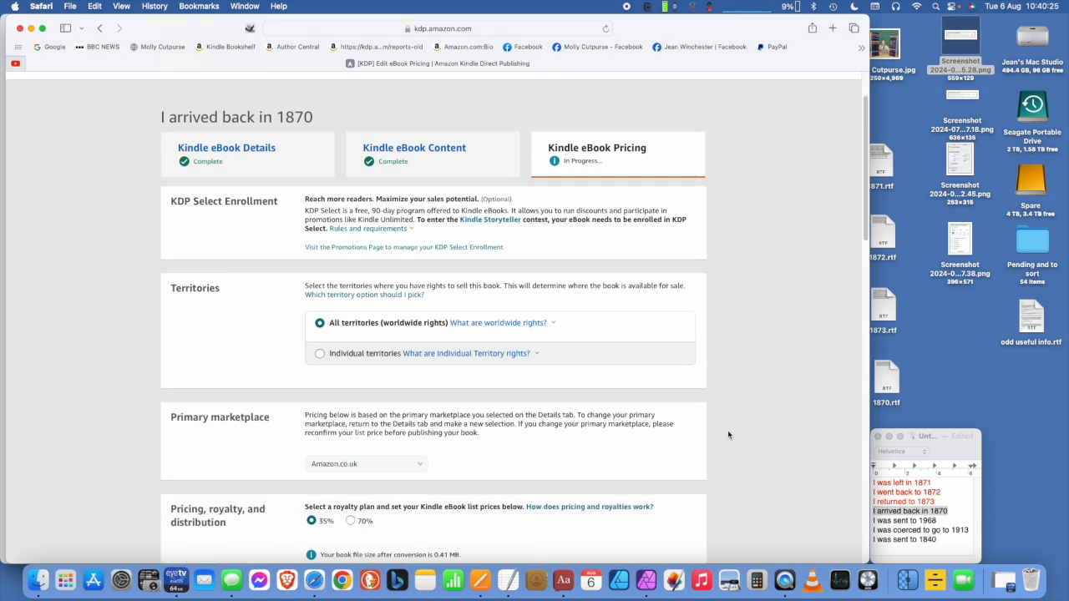
scroll(728, 430, down, 2)
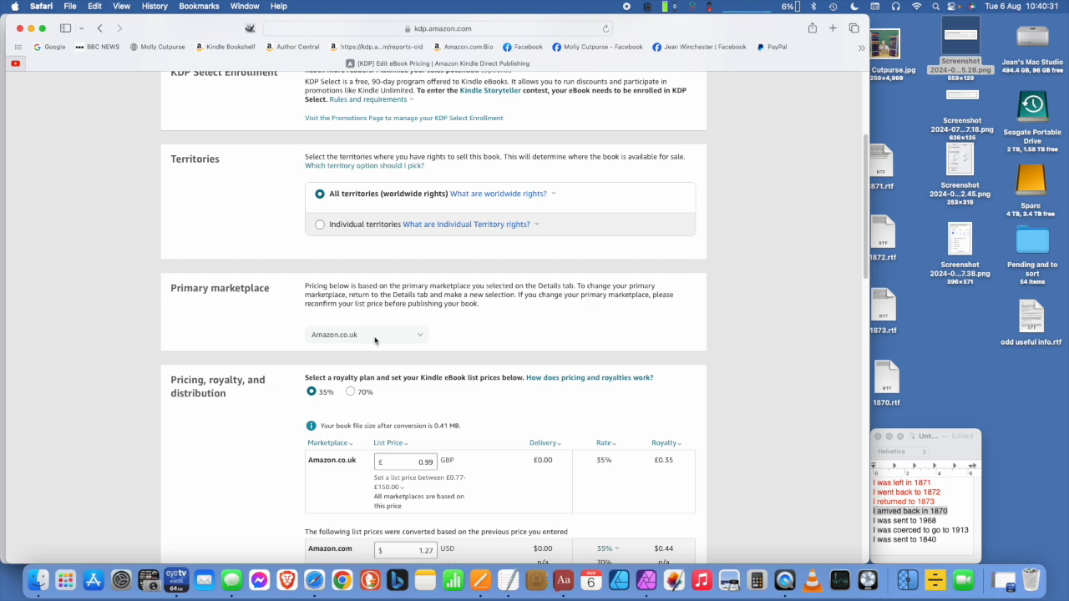
scroll(725, 387, down, 3)
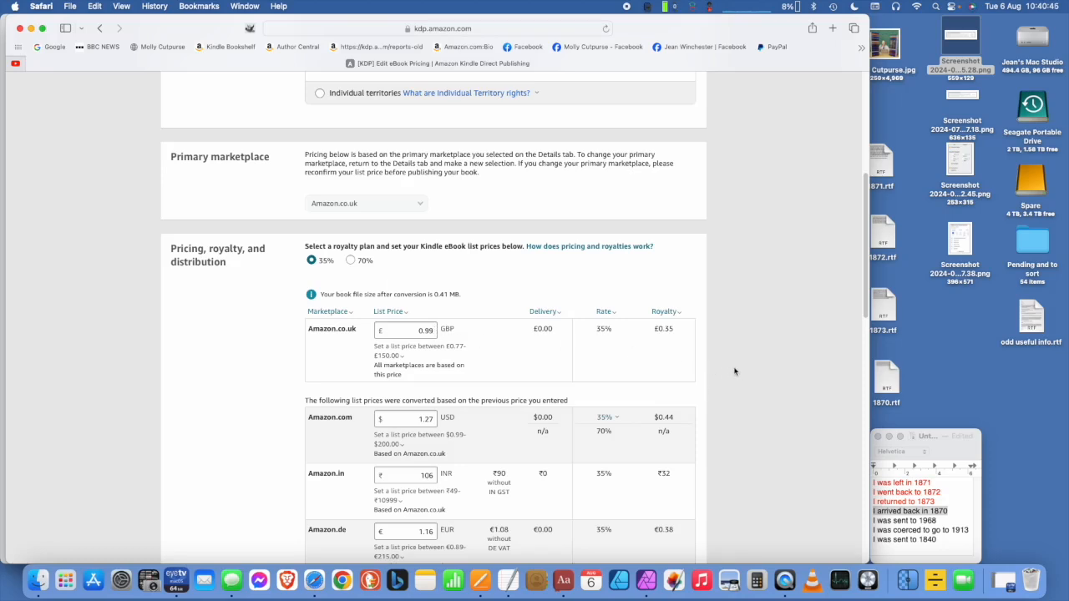
scroll(735, 372, down, 3)
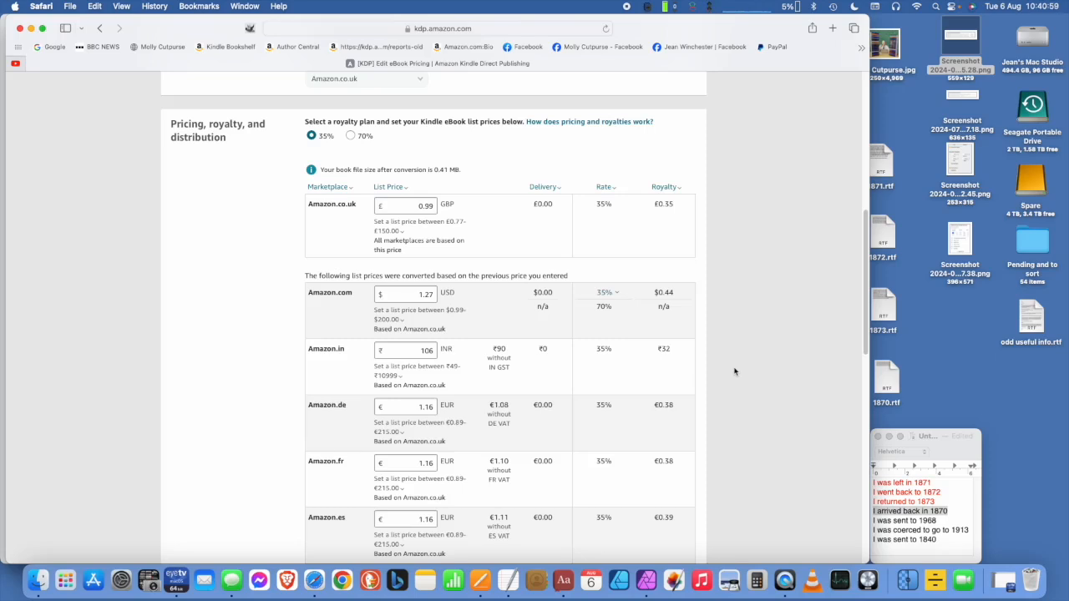
scroll(735, 371, down, 15)
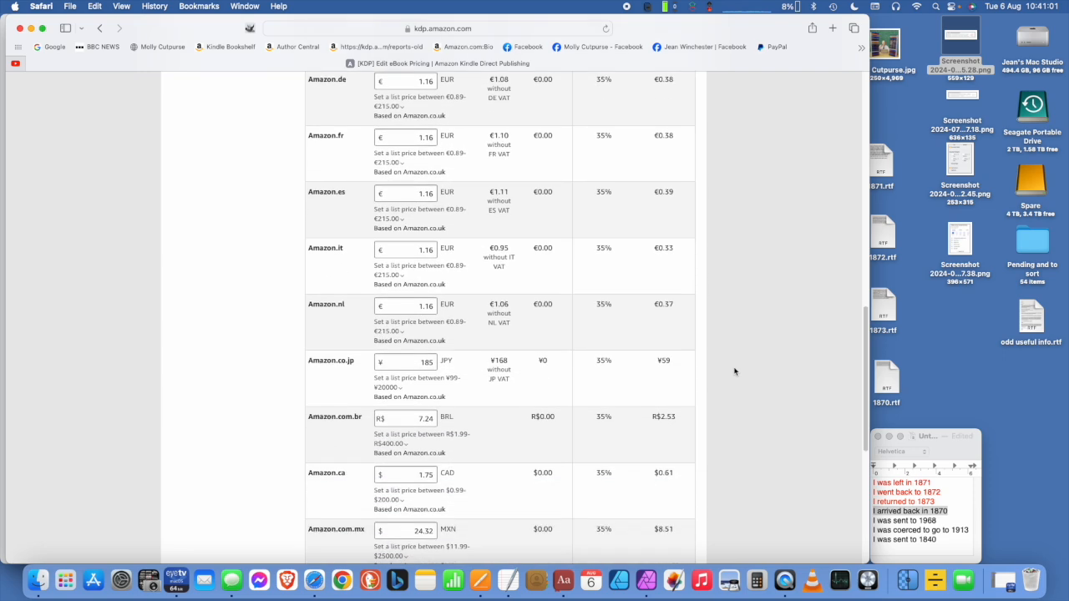
scroll(735, 371, down, 1)
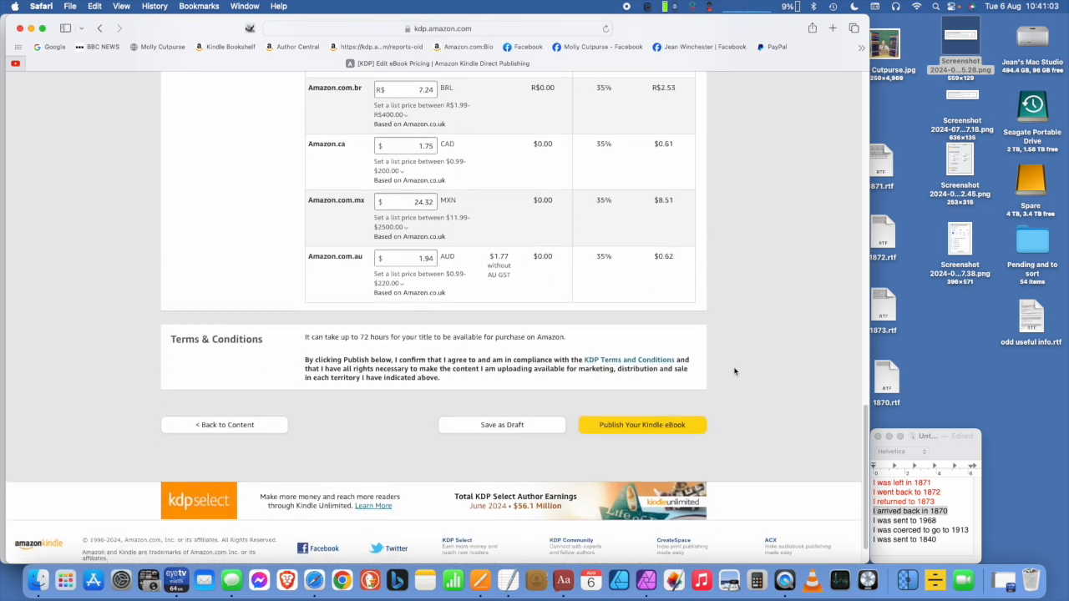
click(645, 427)
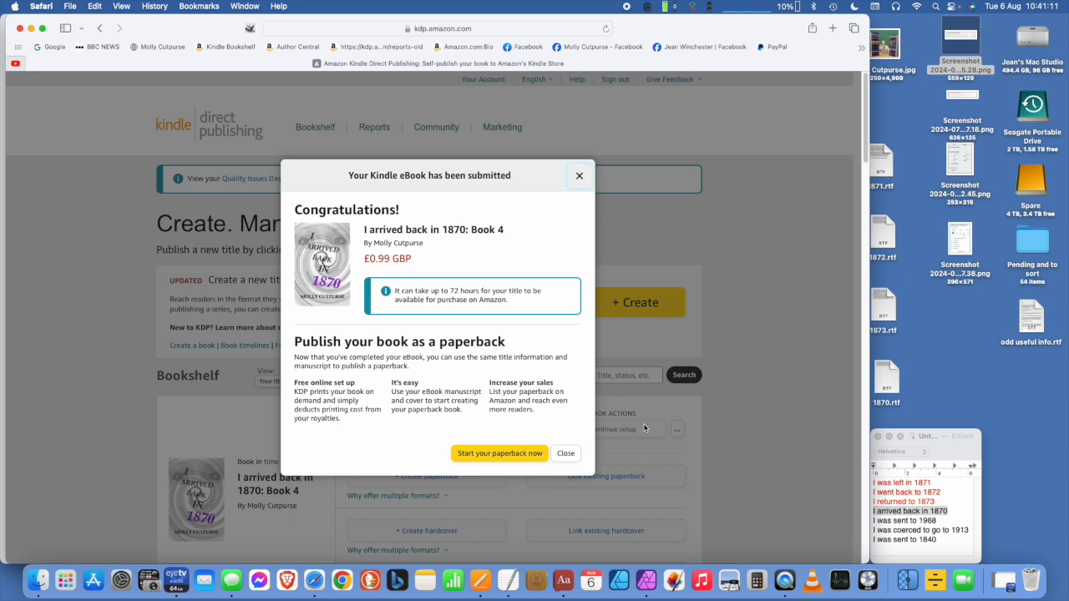
- Start the paperback edition of the submitted eBook and check its prefilled title, series, author and description
click(502, 454)
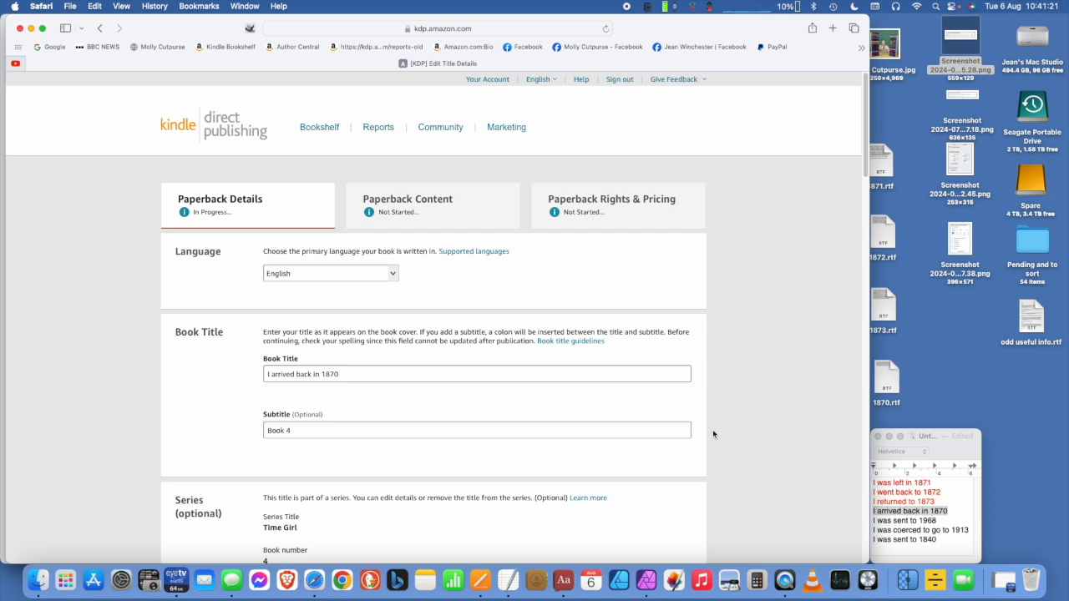
scroll(713, 432, down, 7)
scroll(713, 433, down, 4)
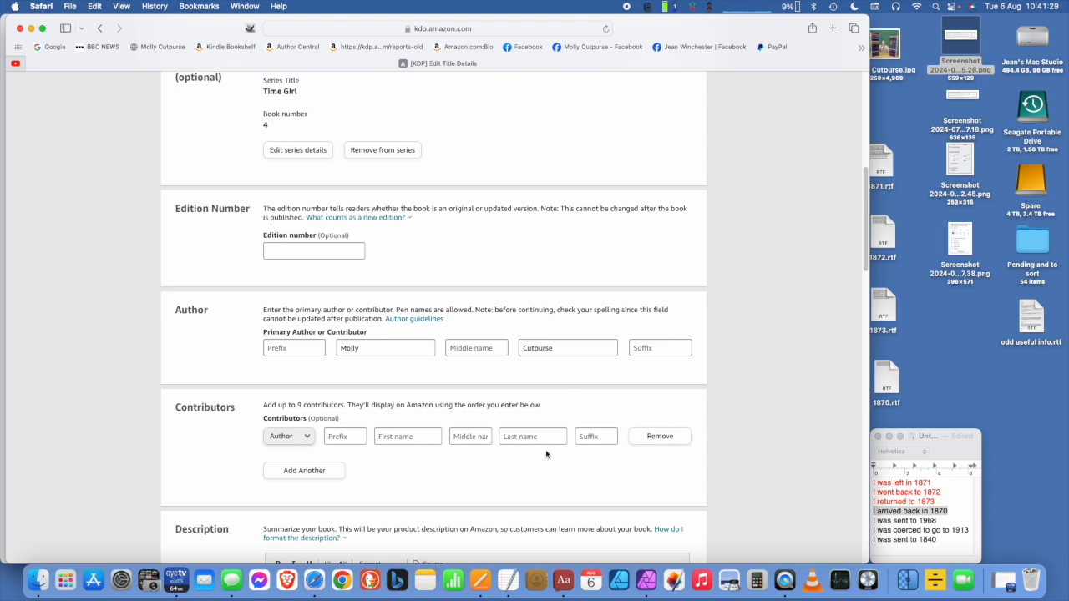
scroll(546, 454, down, 5)
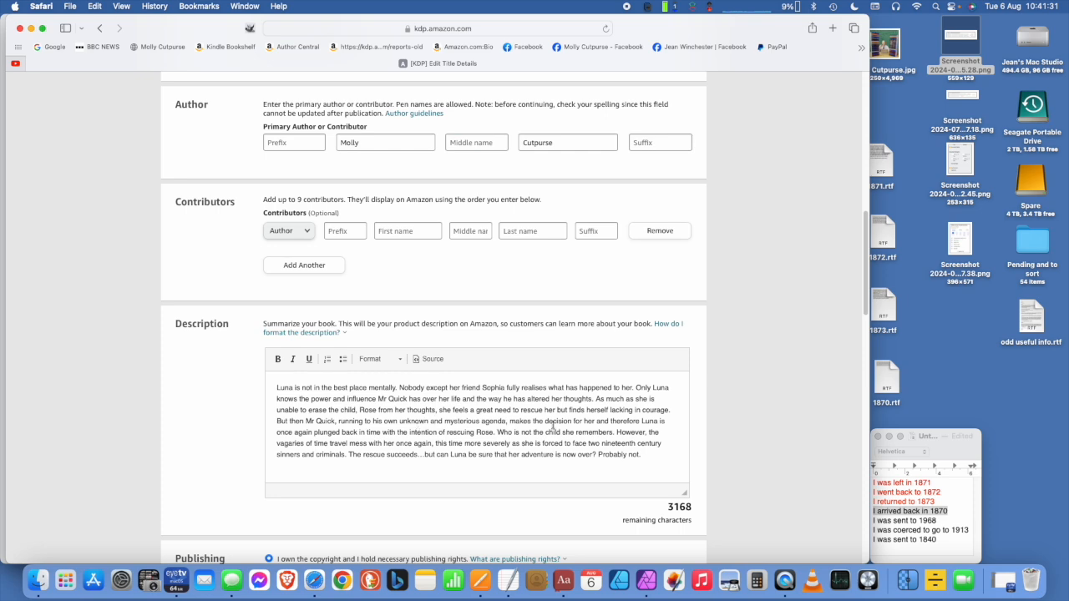
scroll(541, 424, down, 6)
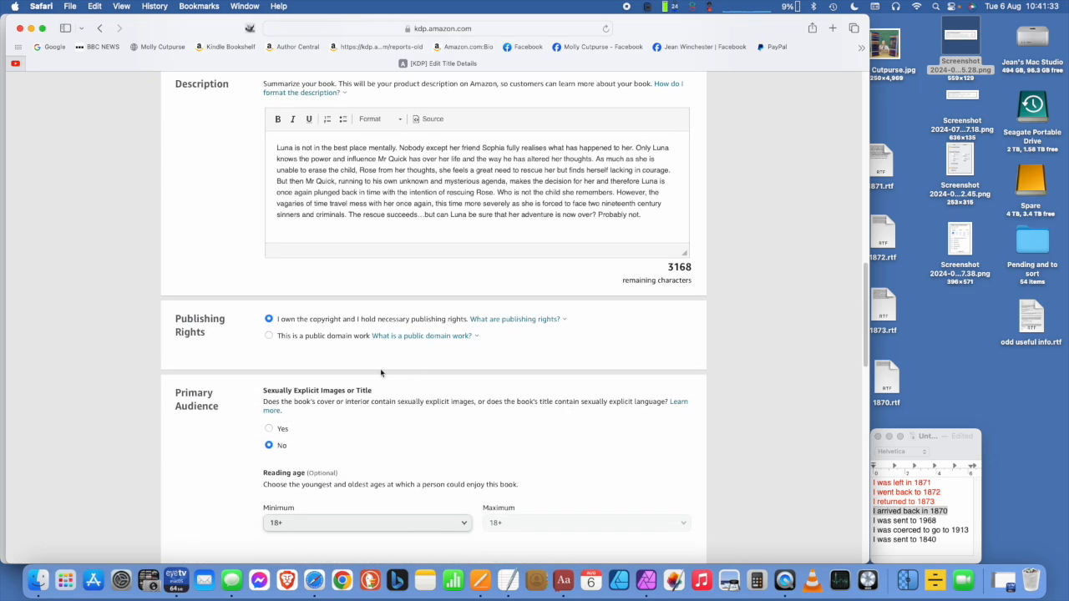
- Check the paperback's publishing rights and audience settings, and set its primary marketplace to Amazon.co.uk
click(440, 335)
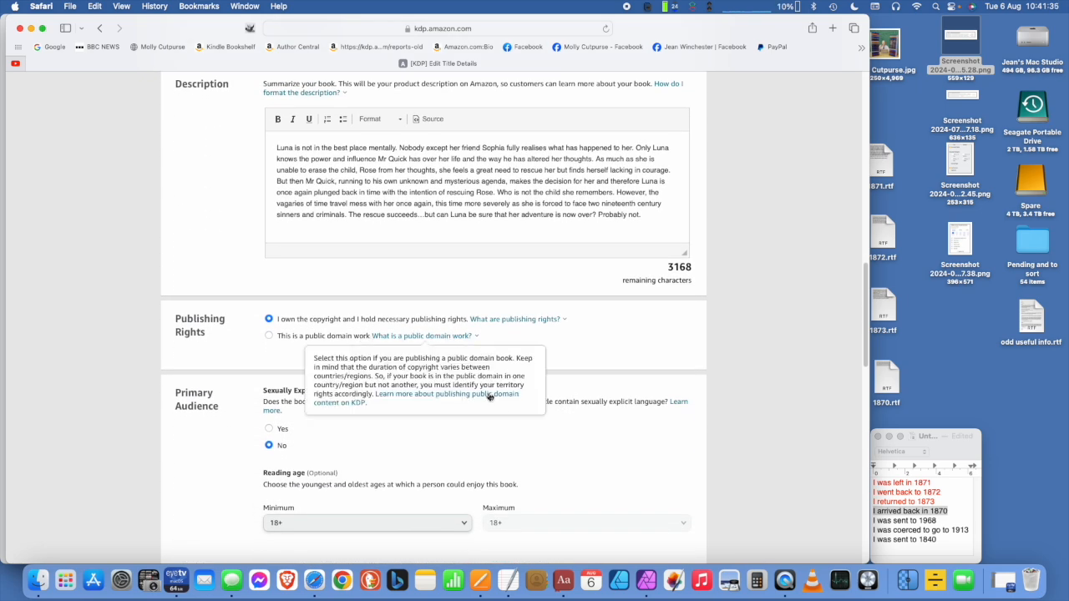
click(526, 443)
scroll(527, 443, down, 1)
scroll(527, 443, down, 1)
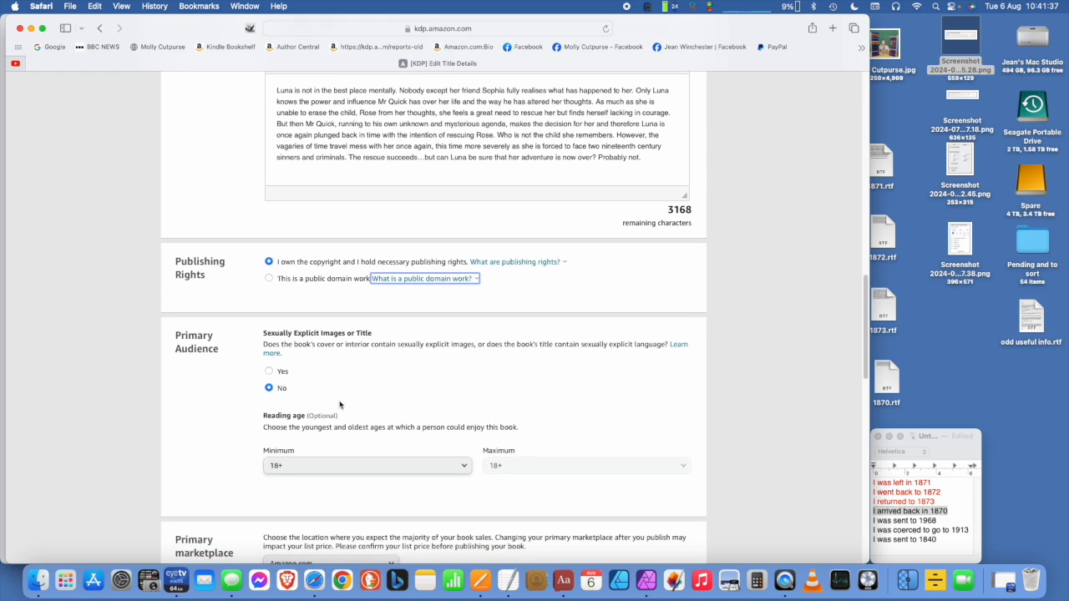
scroll(530, 421, down, 3)
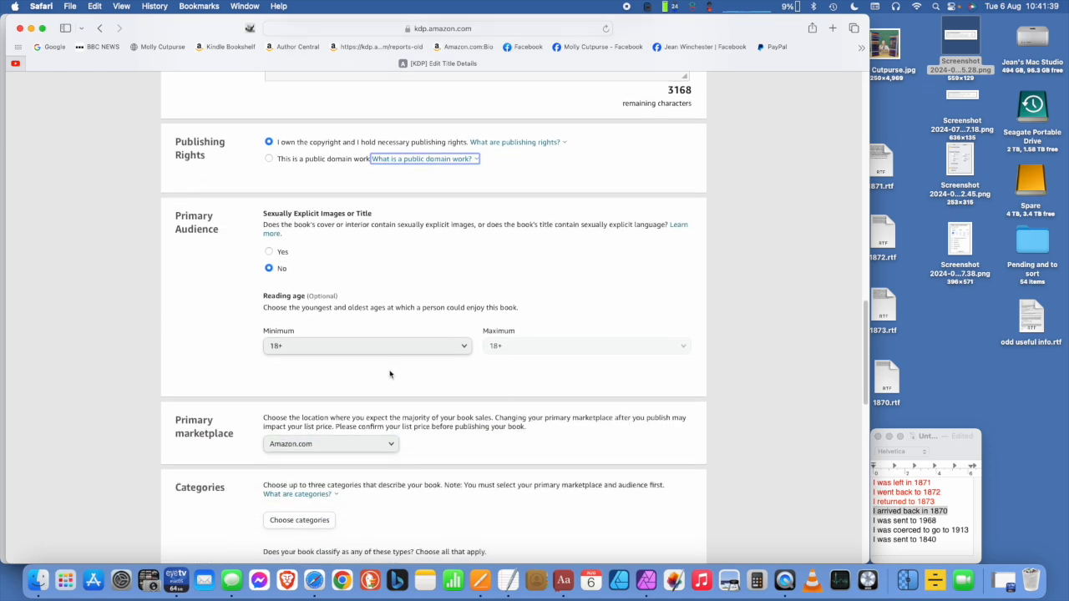
scroll(417, 382, down, 2)
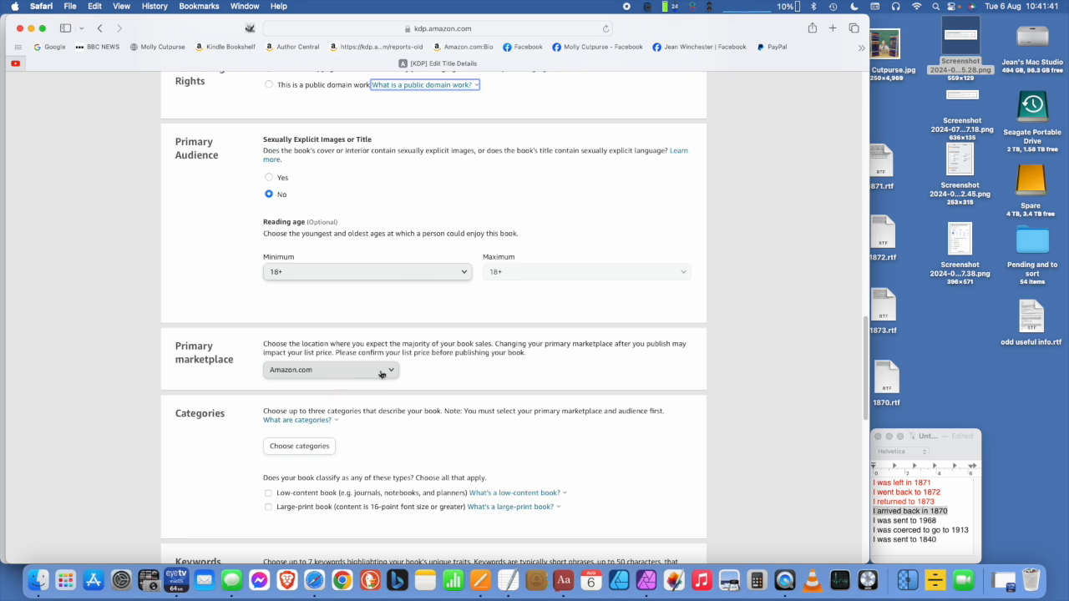
click(388, 372)
click(389, 372)
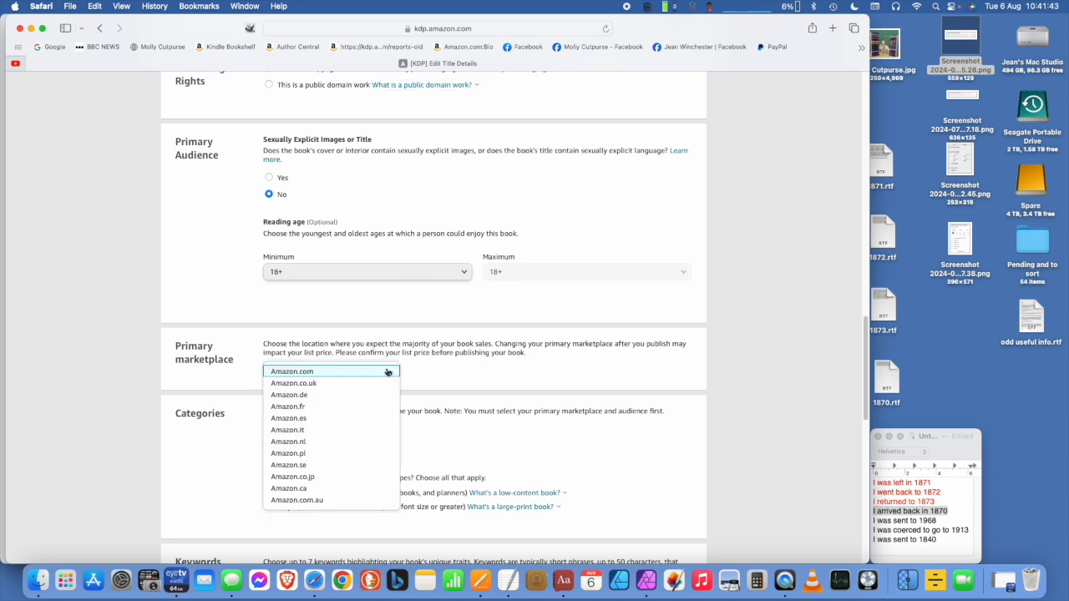
click(334, 384)
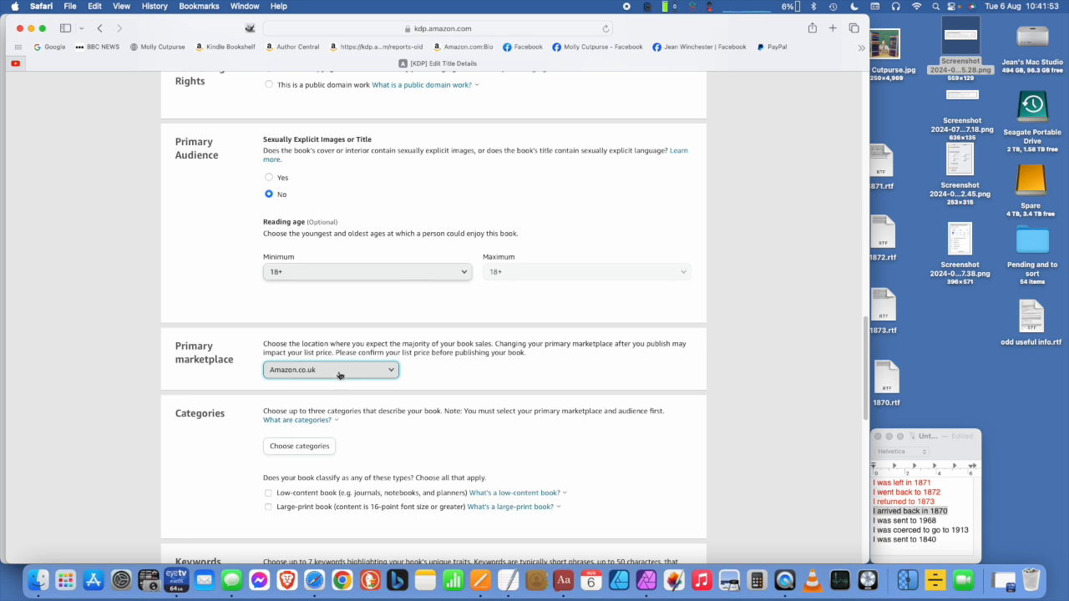
- Open the desktop screenshot of the three book category placements in Preview and arrange it beside a narrower Safari window
scroll(551, 424, down, 3)
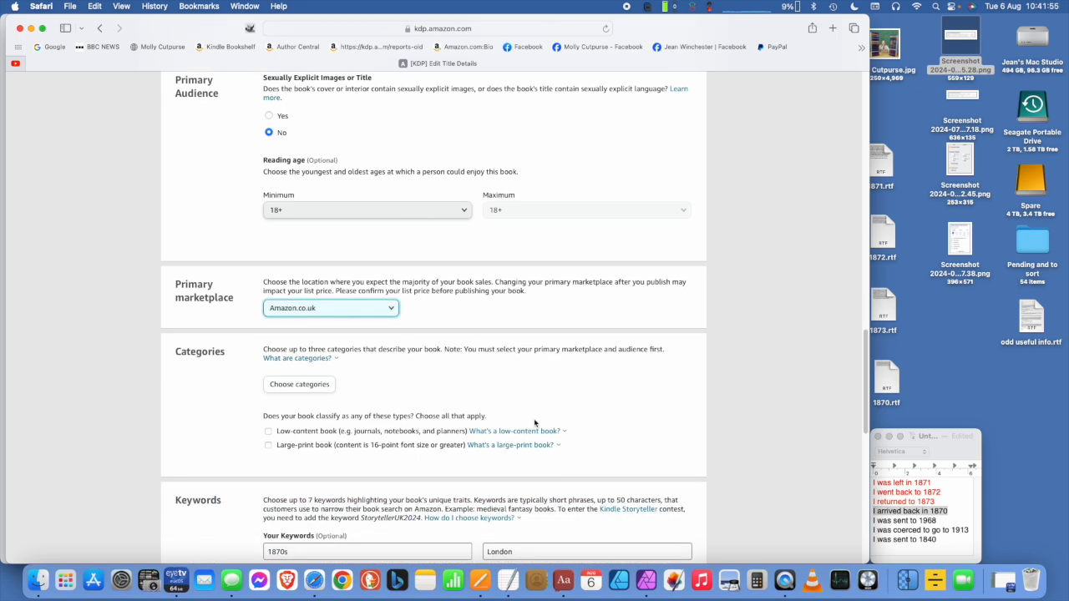
double_click(964, 98)
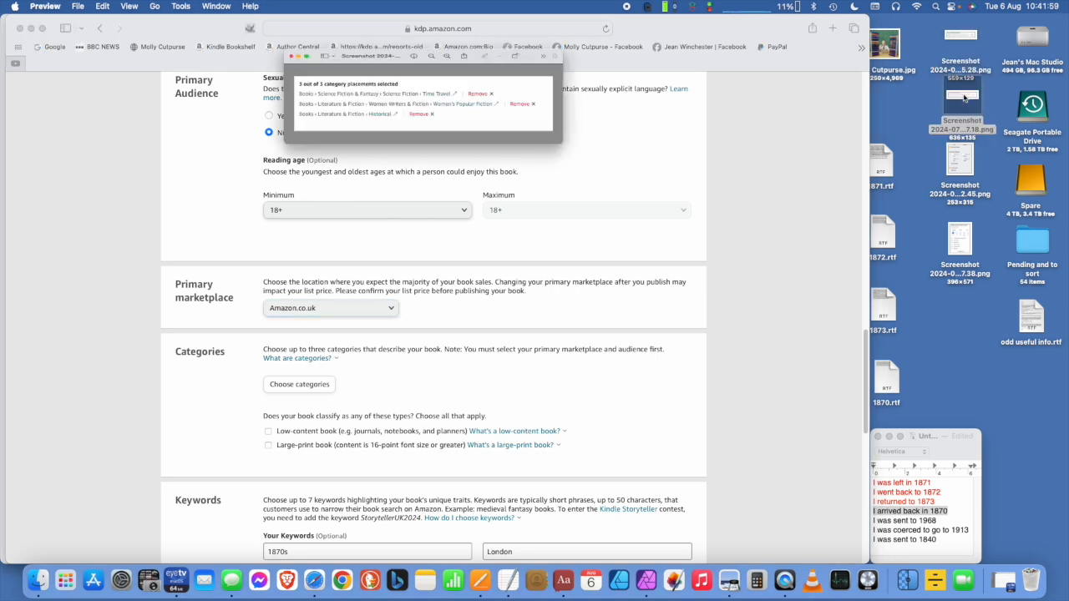
drag(137, 34, 909, 22)
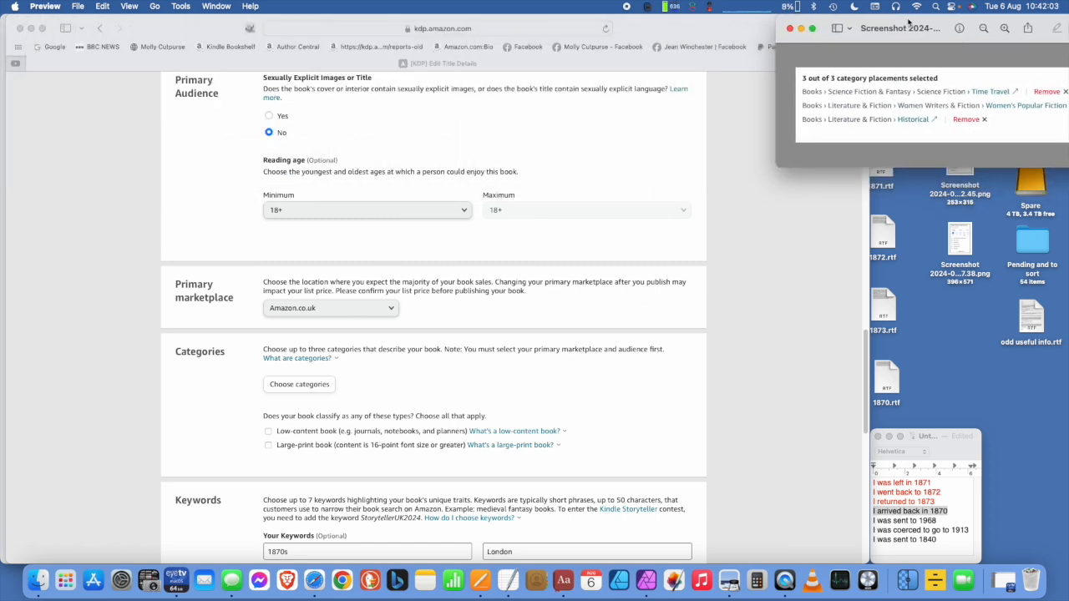
drag(867, 564, 785, 570)
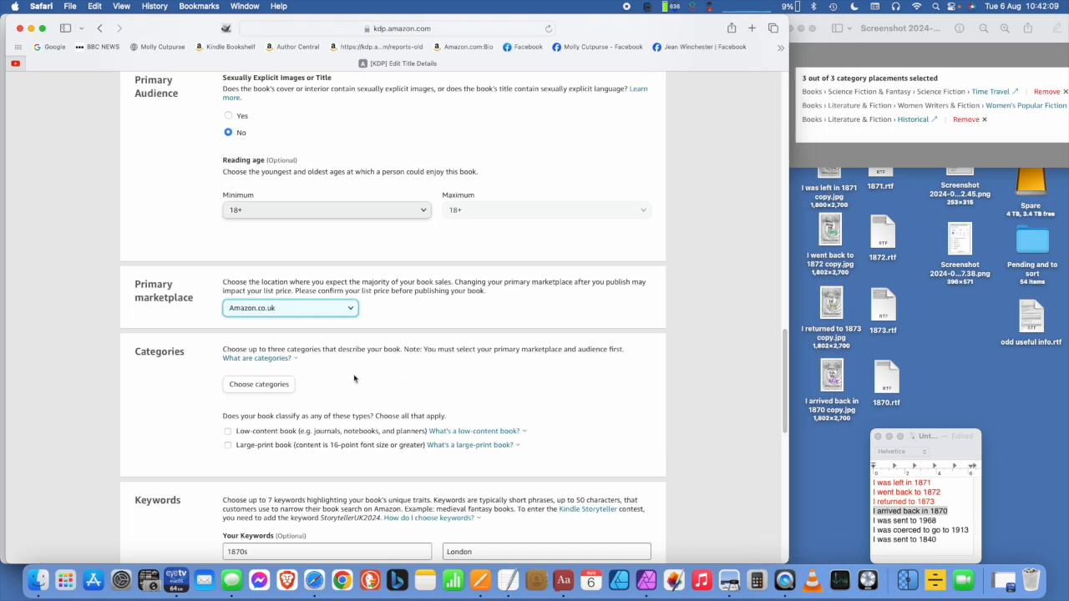
- Add the paperback category placement Science Fiction & Fantasy › Science Fiction › Time Travel
click(274, 385)
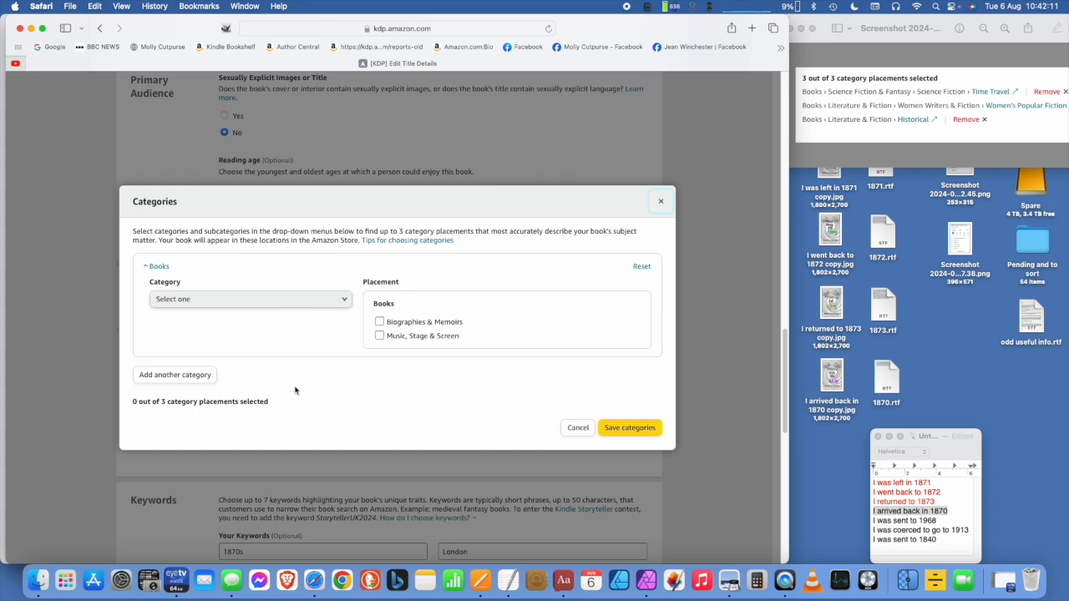
click(282, 304)
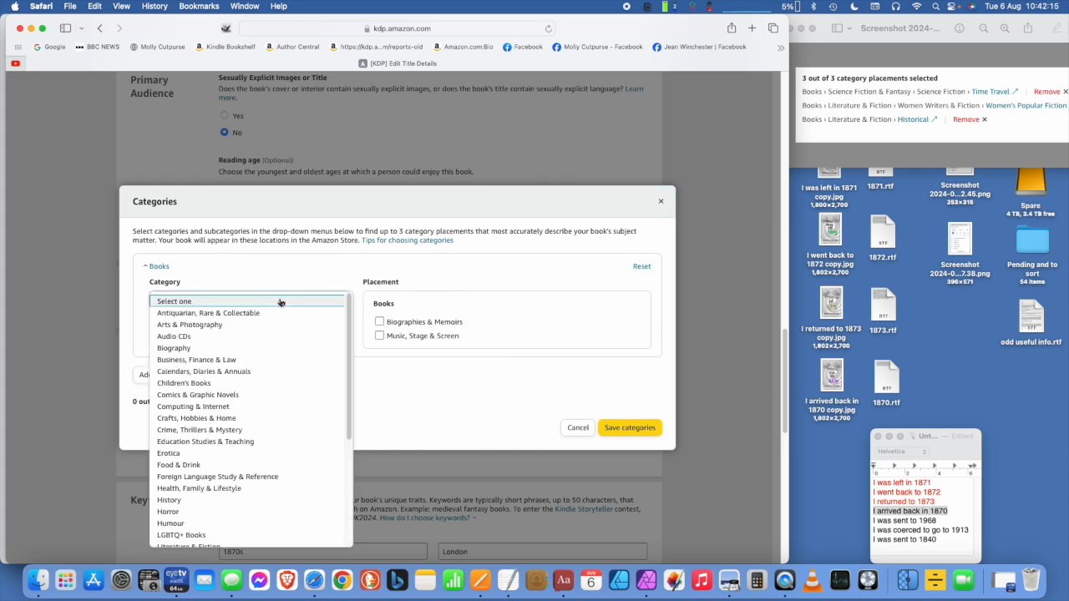
scroll(251, 384, down, 3)
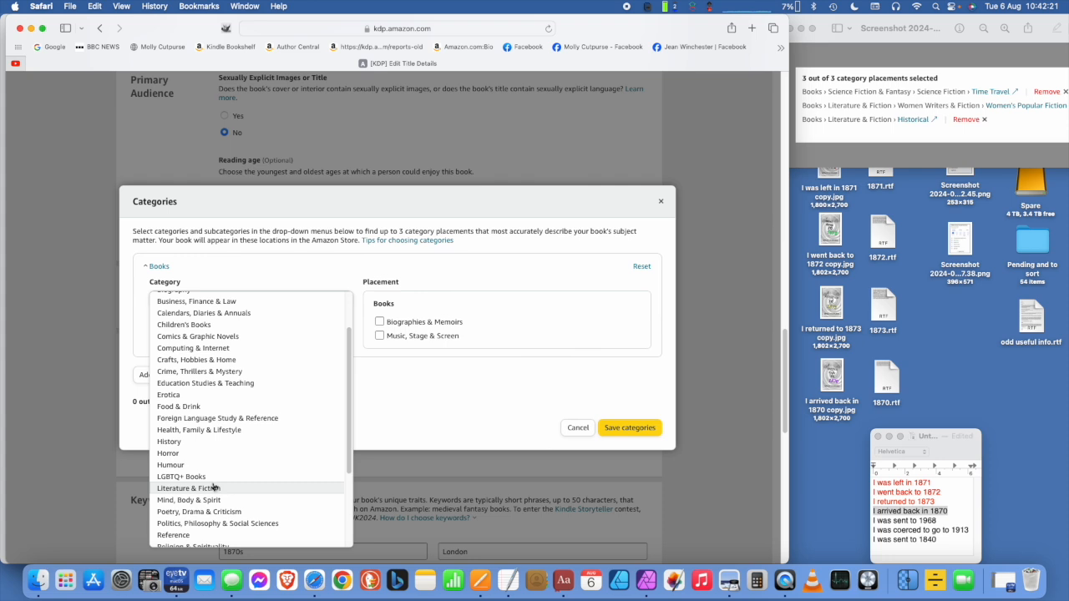
scroll(213, 487, down, 3)
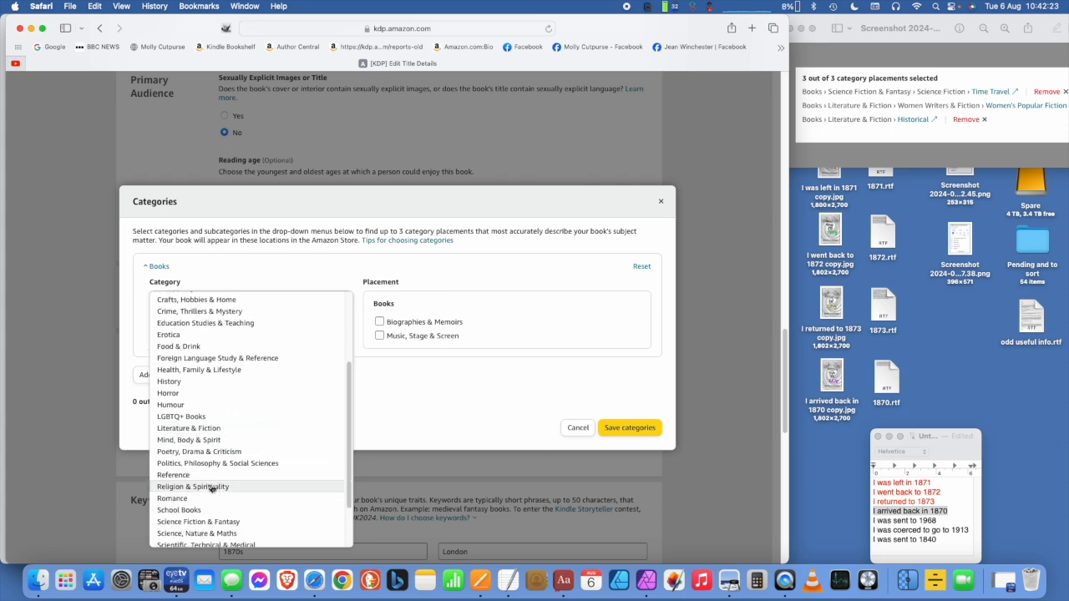
click(209, 522)
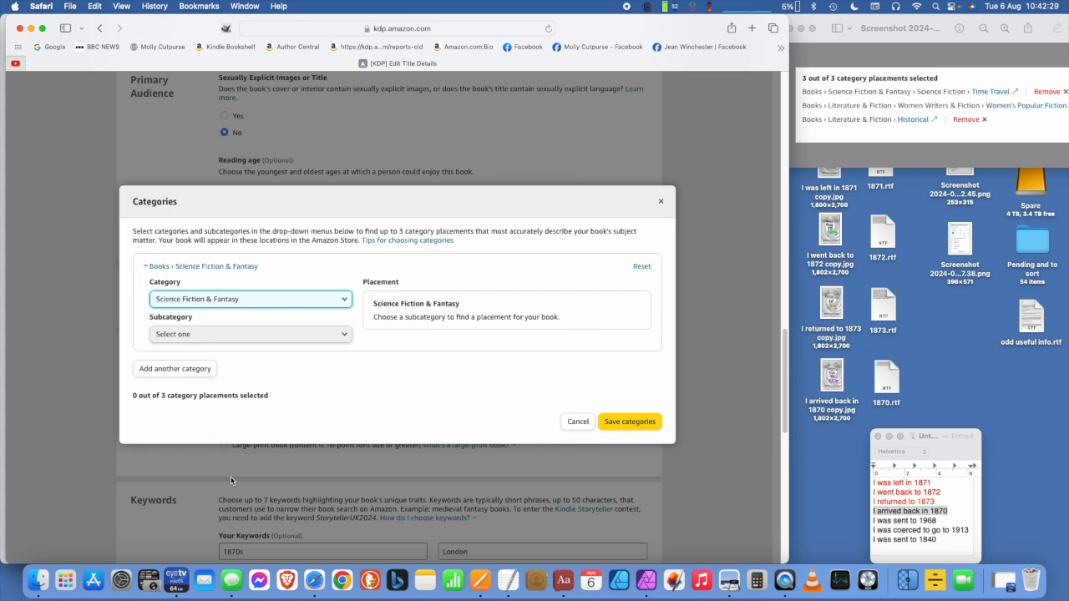
click(237, 336)
click(232, 359)
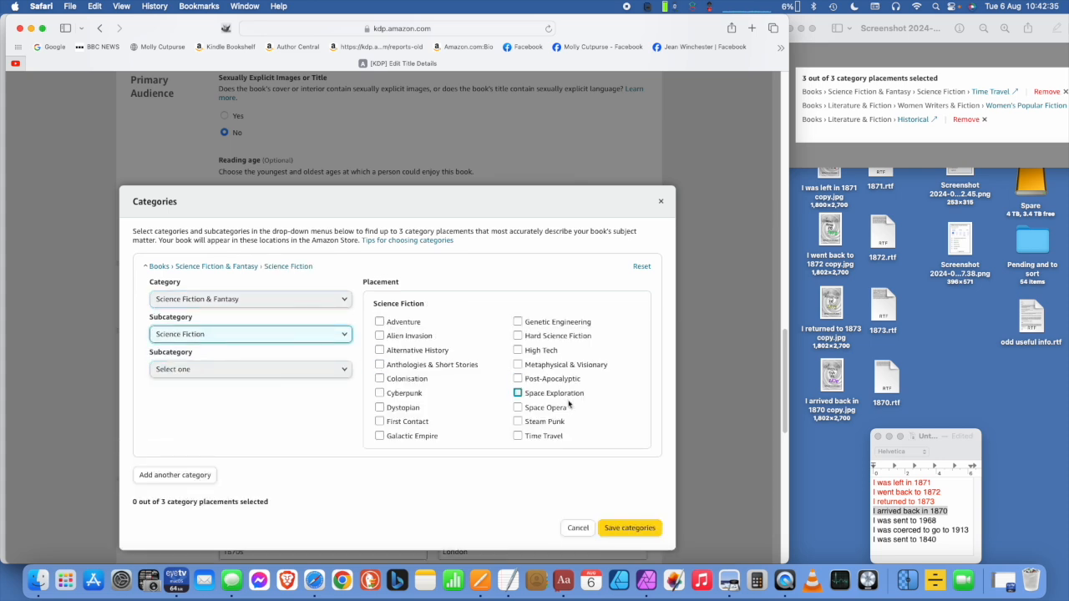
click(517, 436)
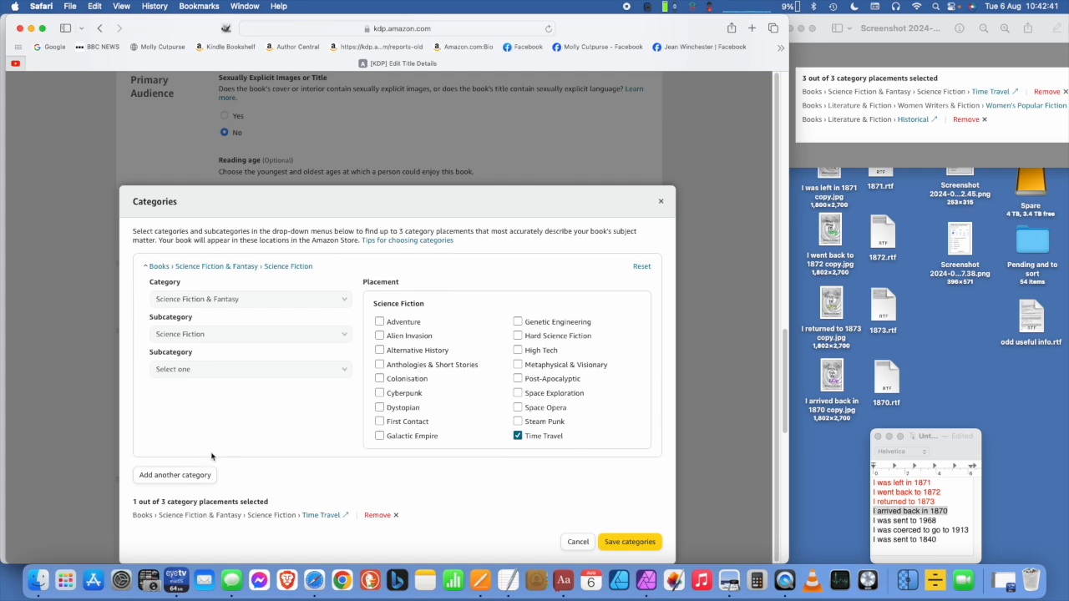
- Add a second category placement under Literature & Fiction › Women Writers & Fiction, choosing Women's Literary Fiction
click(192, 476)
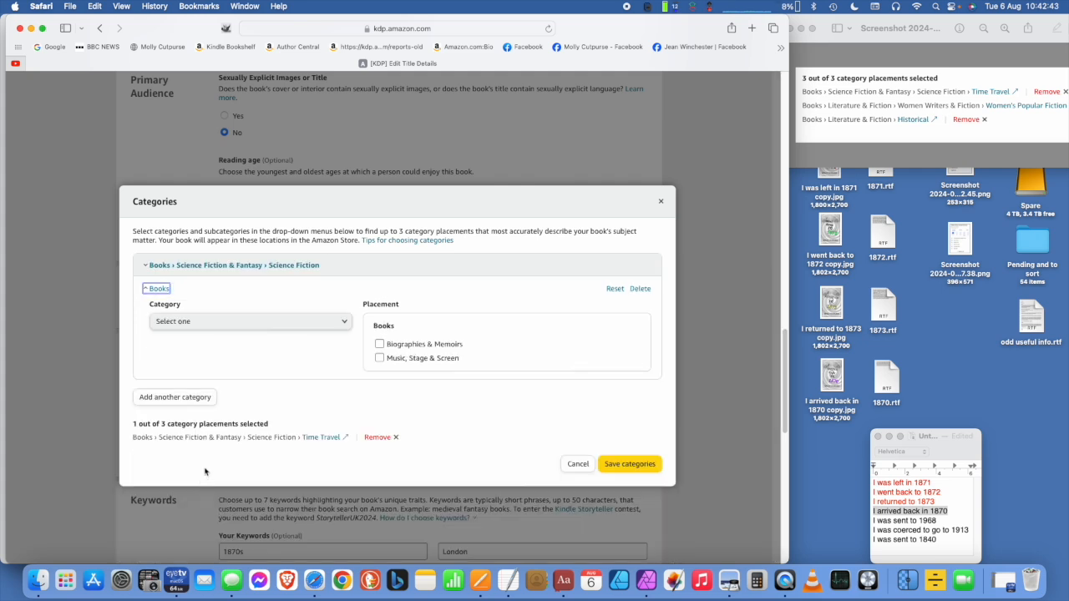
click(232, 323)
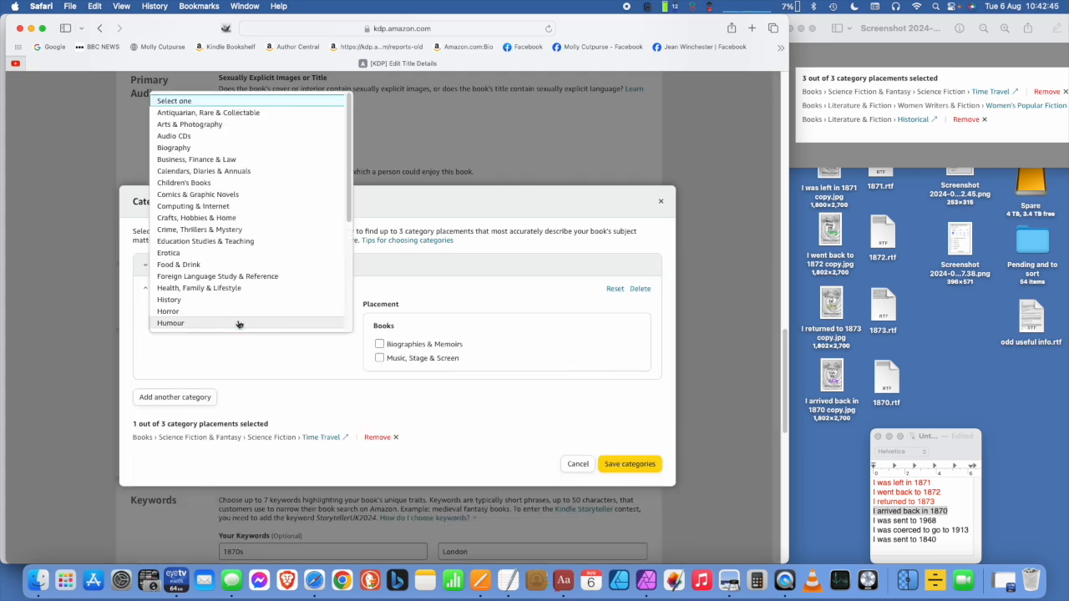
scroll(235, 313, down, 3)
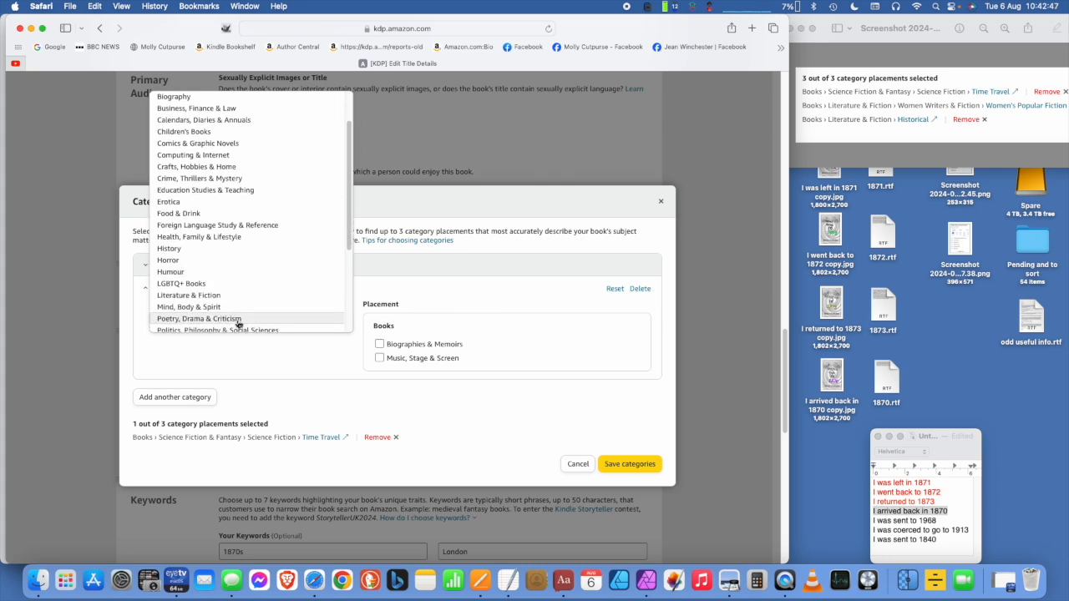
click(231, 296)
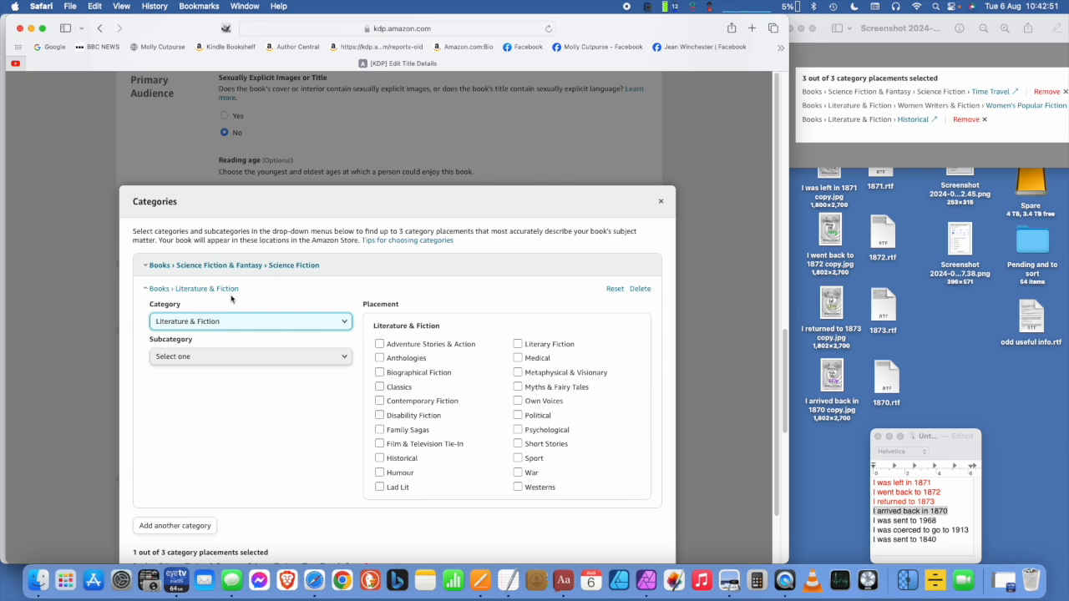
click(234, 357)
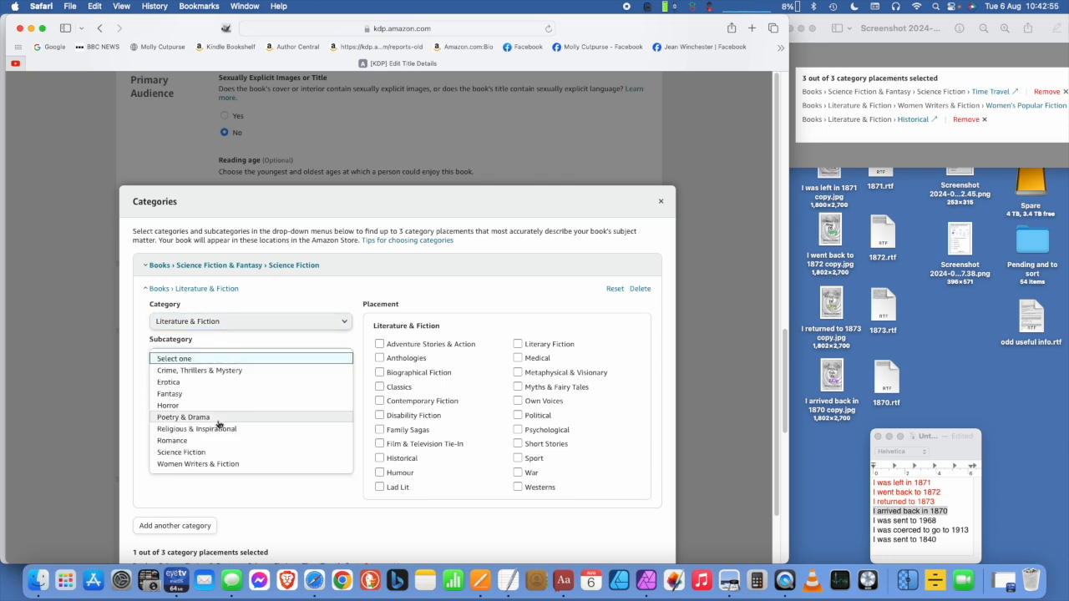
click(228, 464)
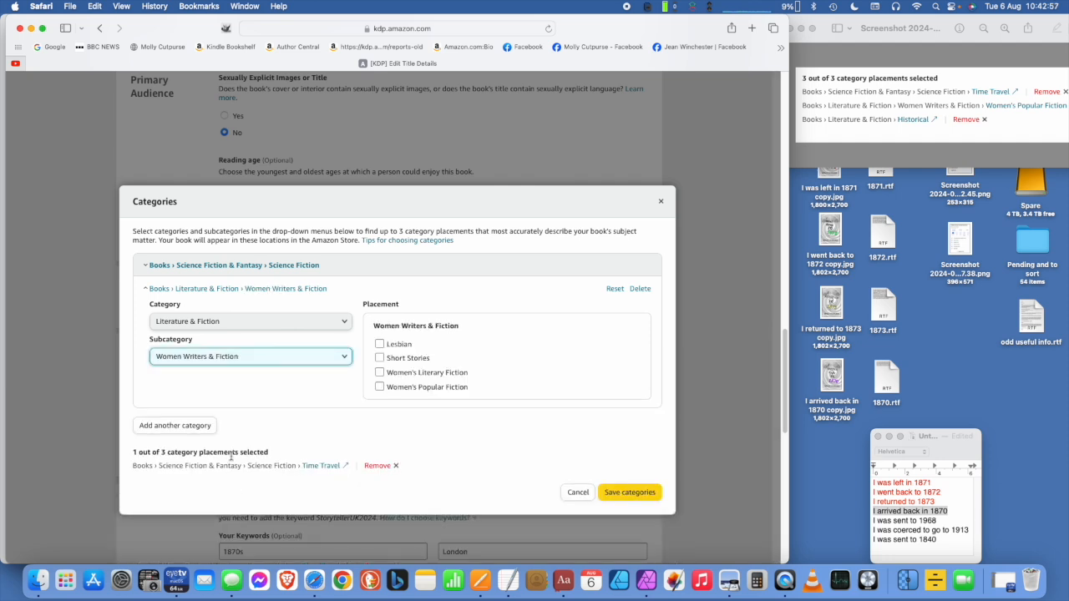
click(380, 372)
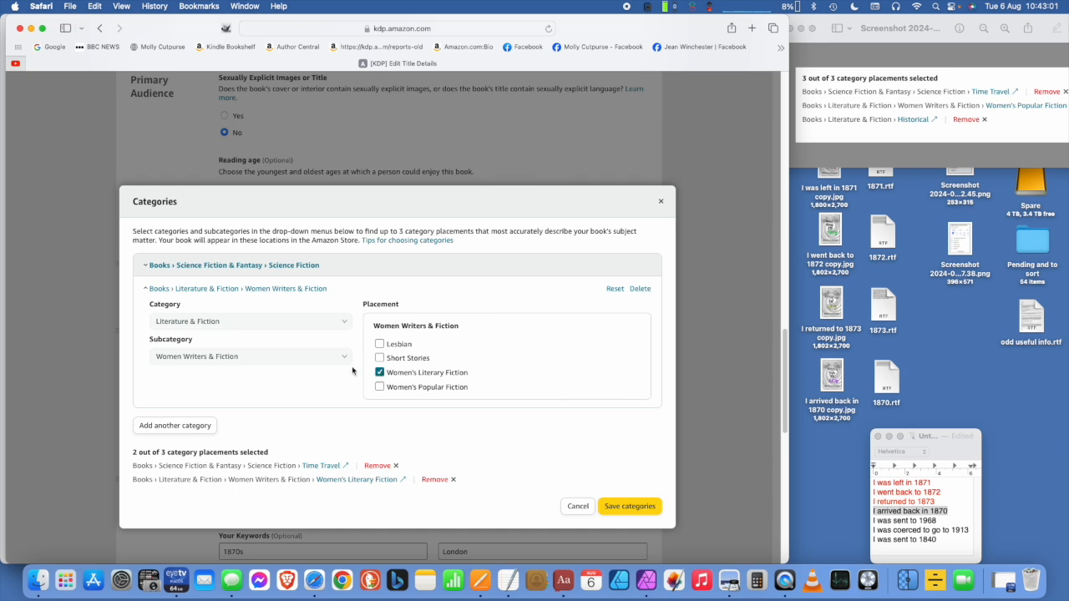
- Add Literature & Fiction › Historical as the third category placement and save the categories
click(187, 430)
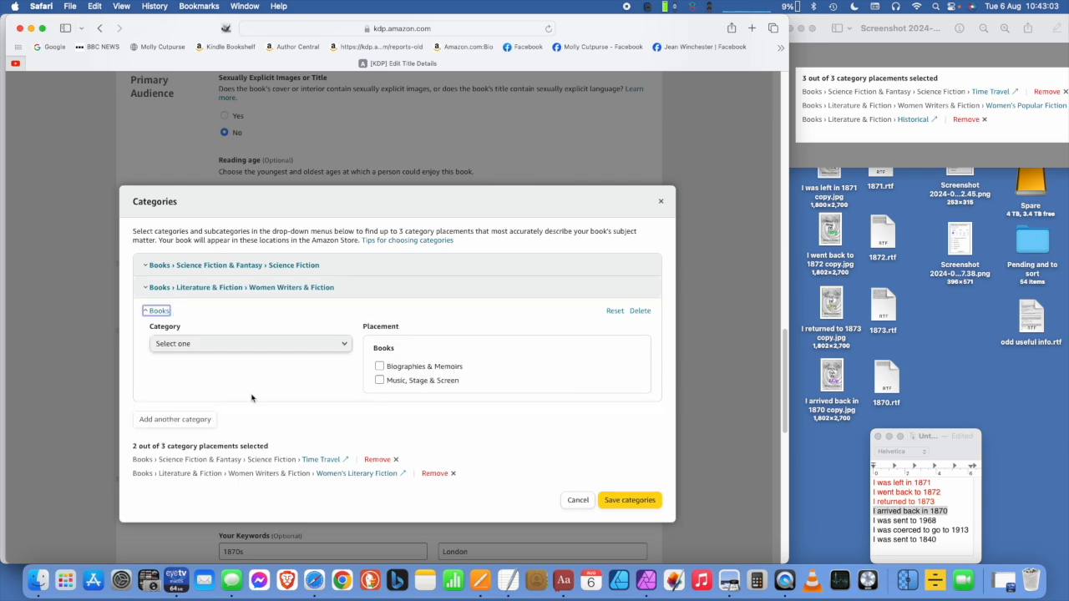
click(266, 345)
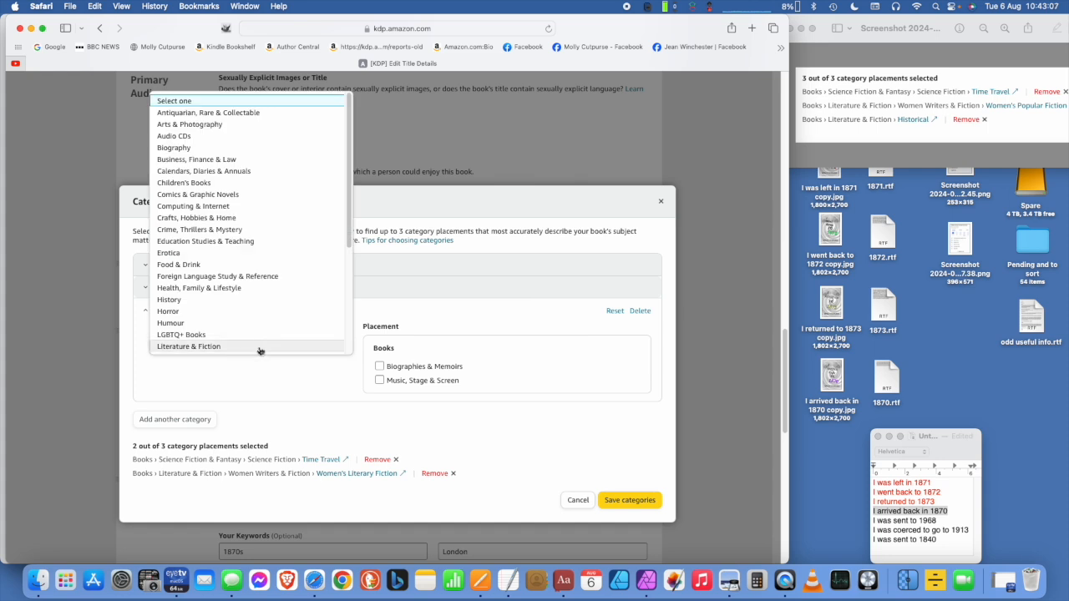
click(260, 347)
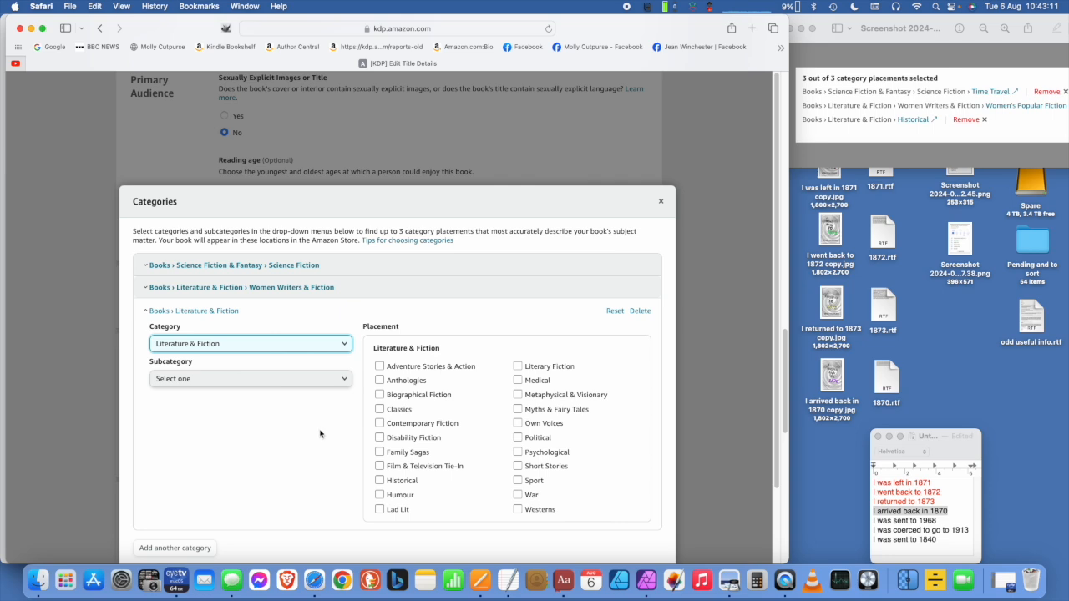
click(380, 481)
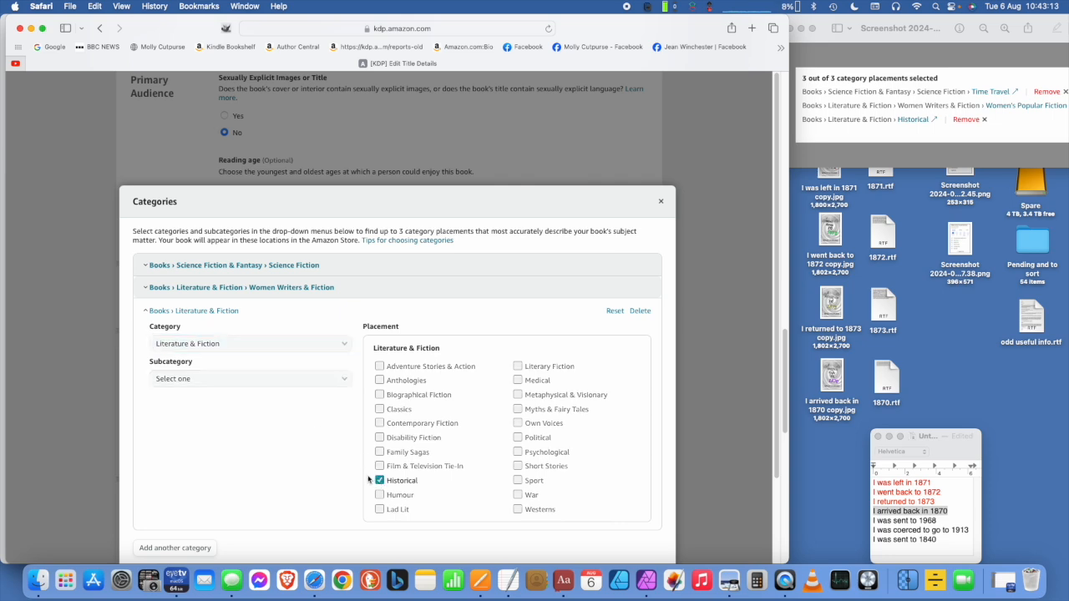
scroll(308, 440, down, 3)
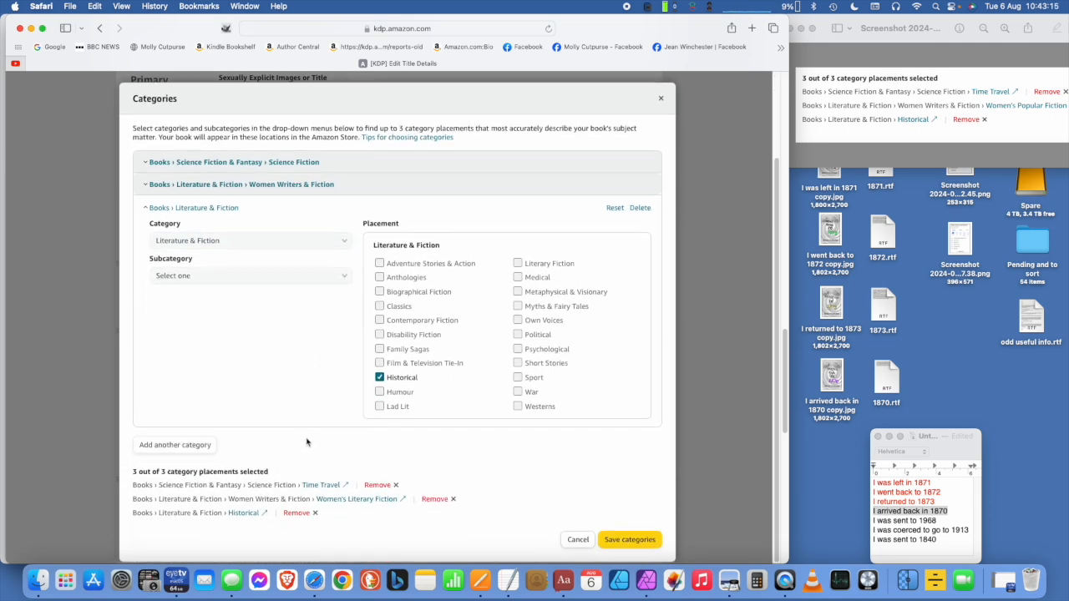
click(620, 542)
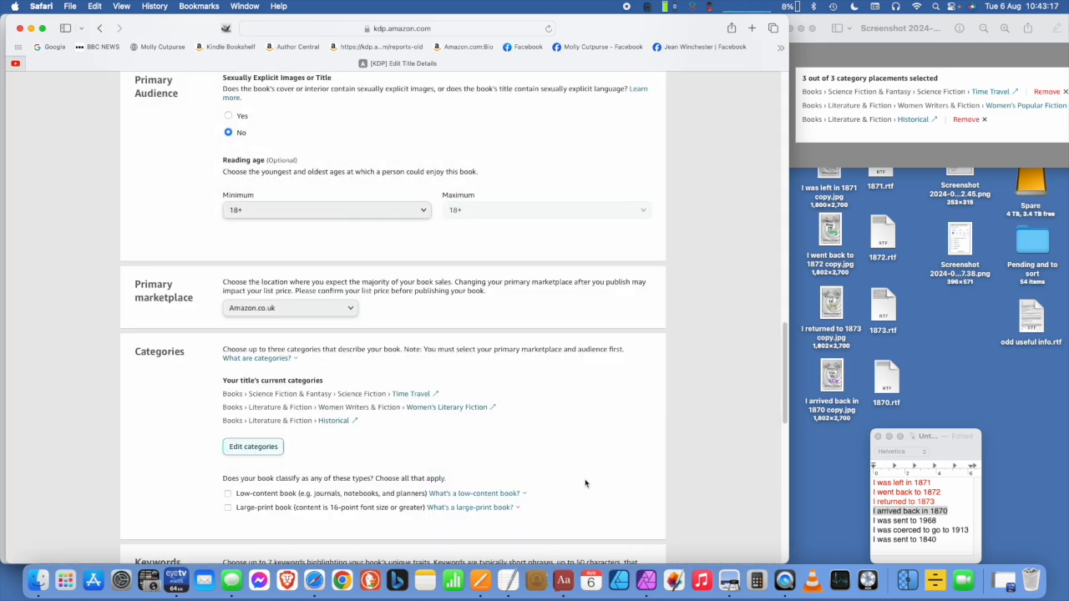
- Check the paperback's keywords, publication date and release date, then save the details and continue to the content page
scroll(551, 442, down, 2)
scroll(552, 443, down, 5)
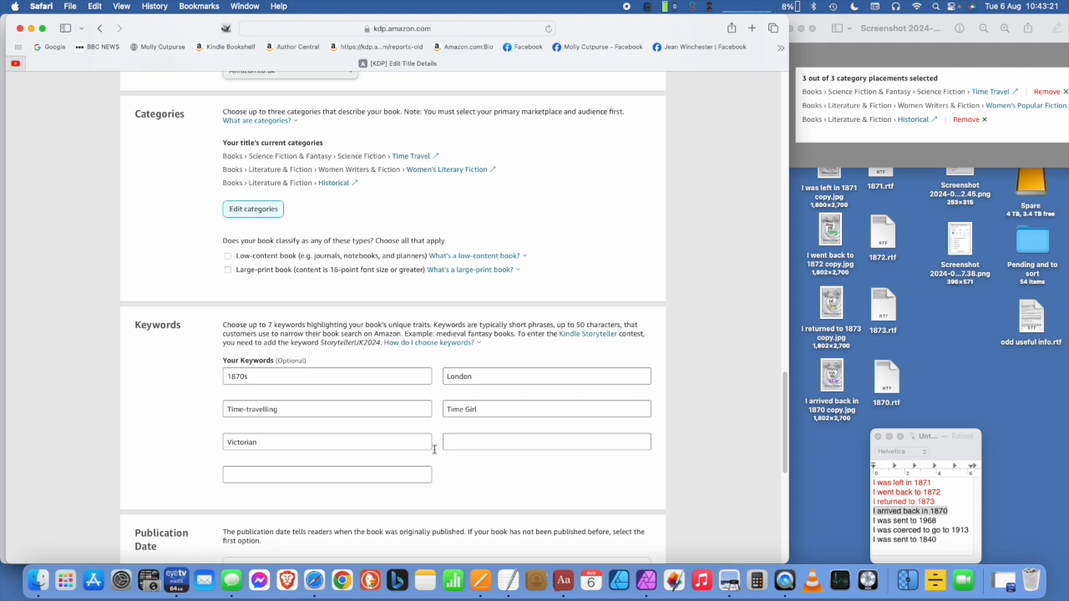
scroll(657, 457, down, 5)
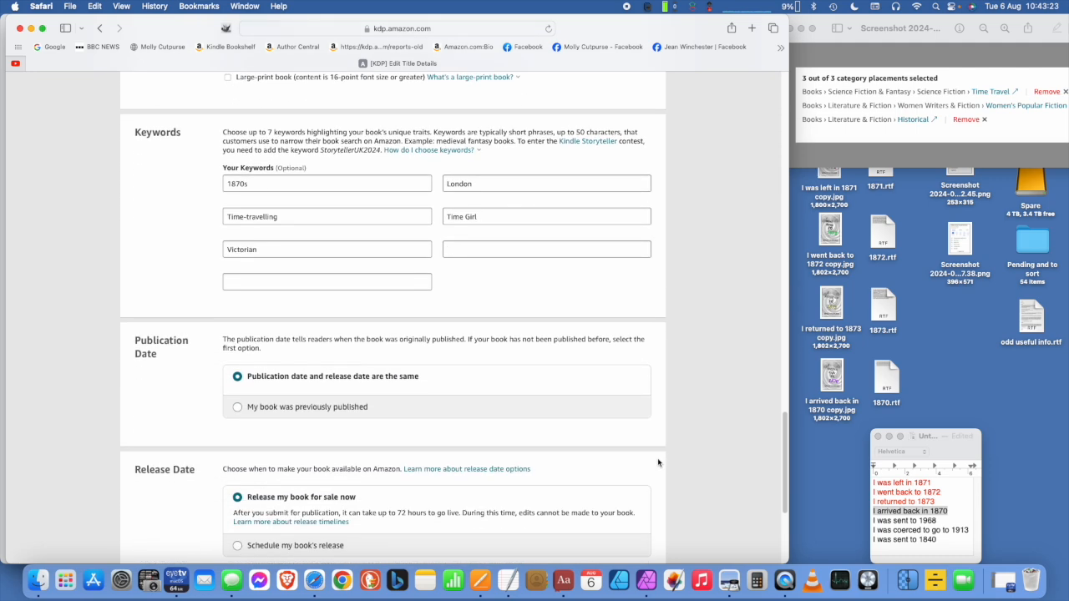
scroll(657, 458, down, 4)
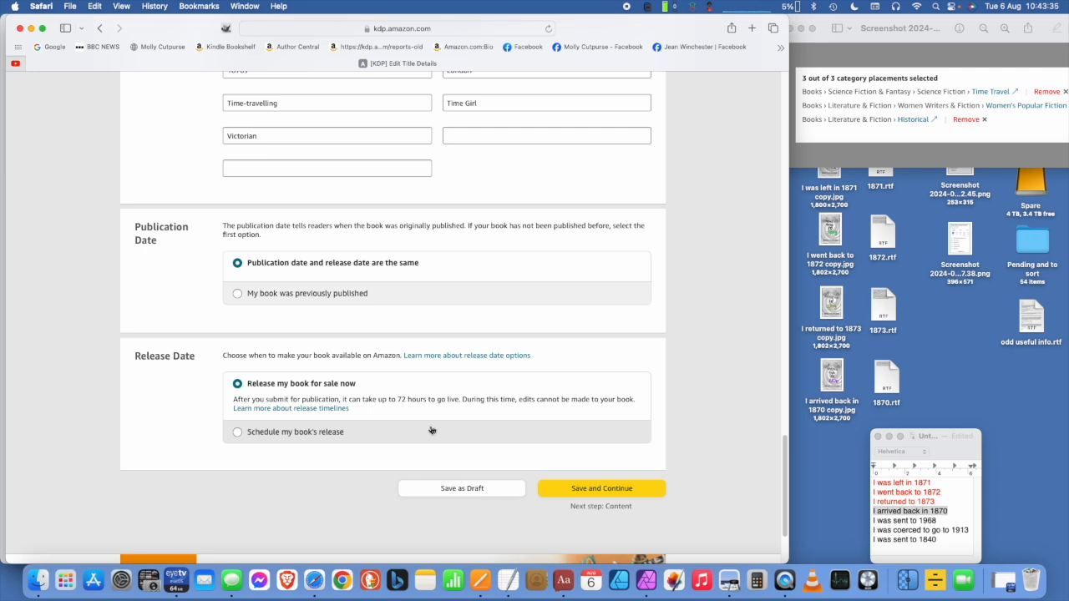
scroll(431, 430, down, 1)
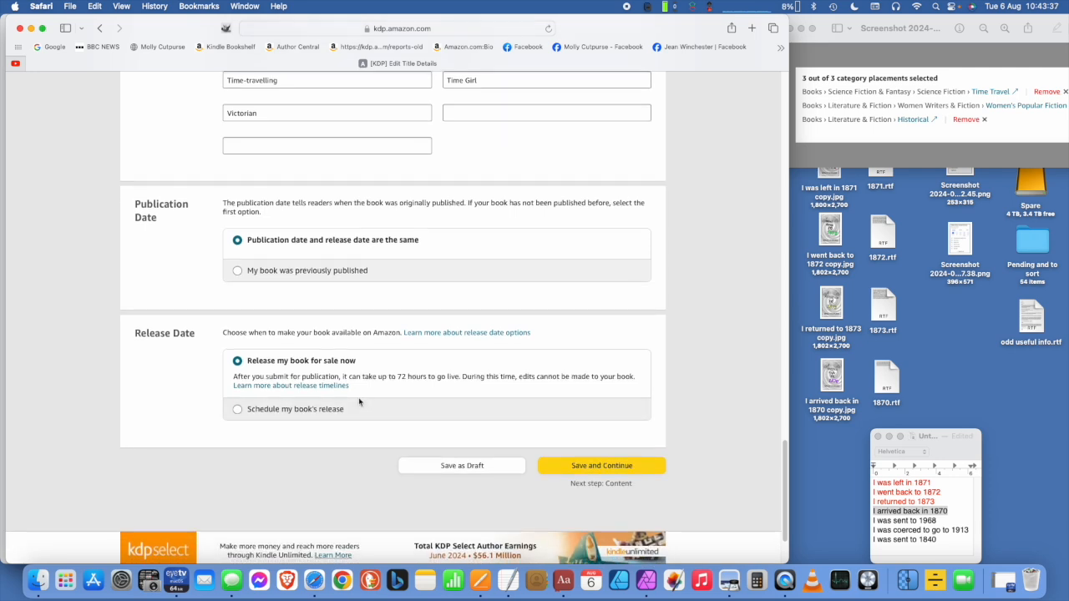
click(590, 468)
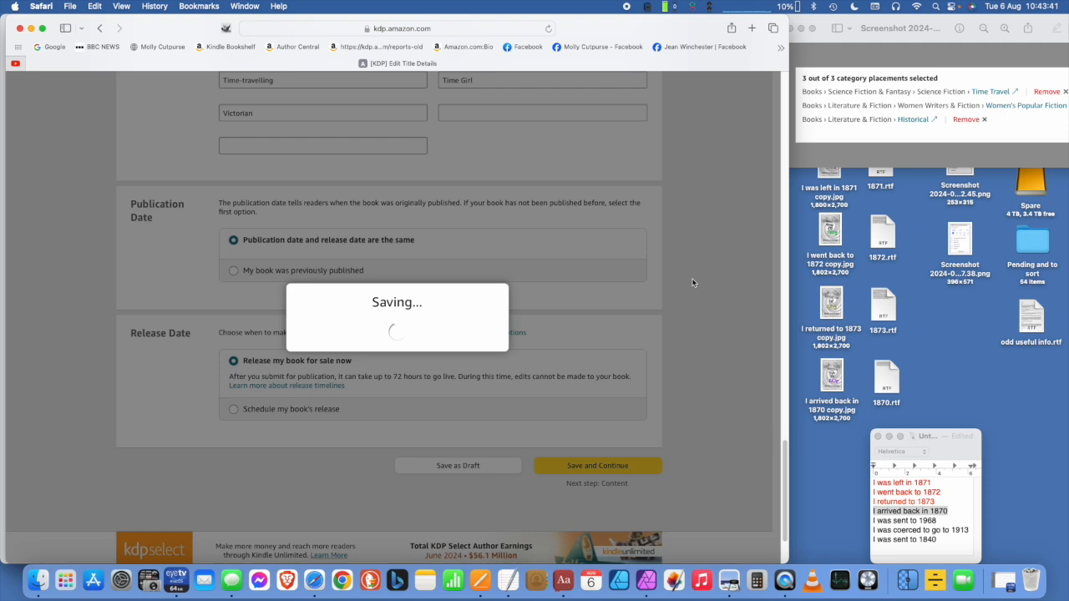
- Close the category placements screenshot in Preview and widen the Safari window
click(874, 40)
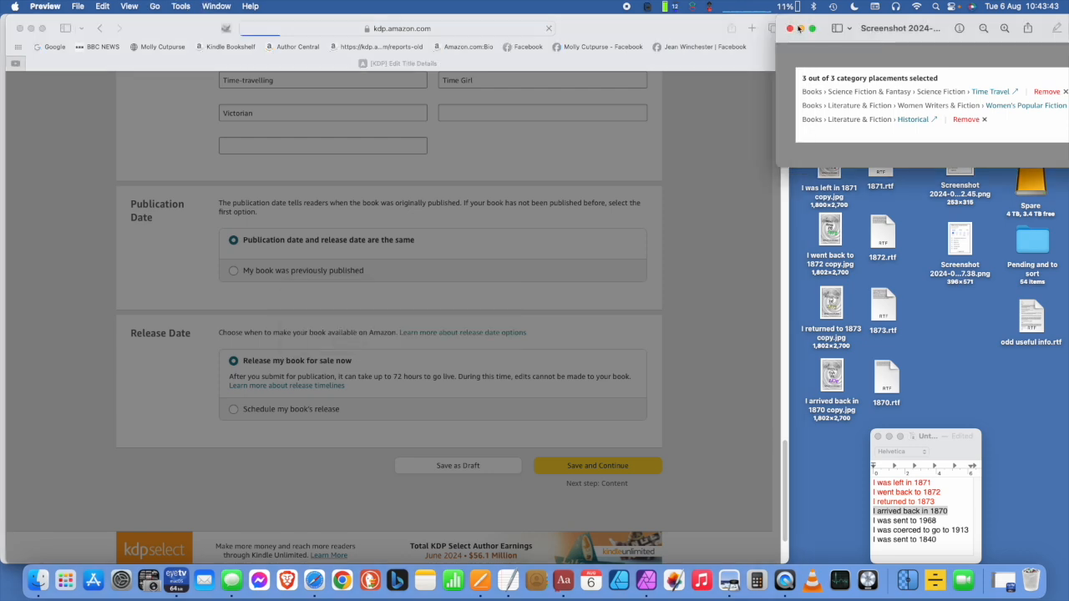
click(790, 28)
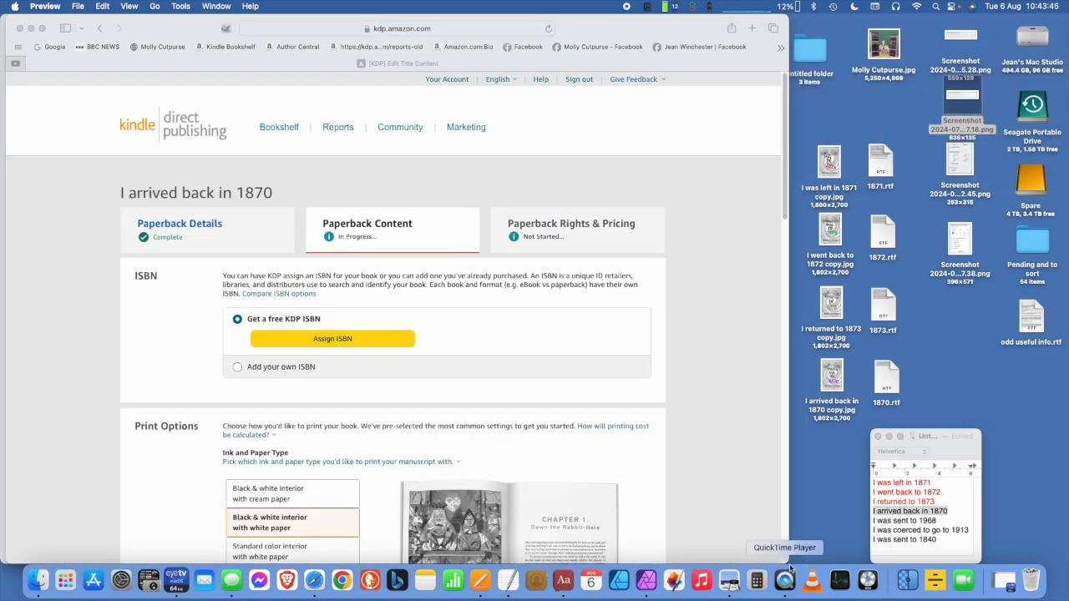
drag(786, 564, 870, 570)
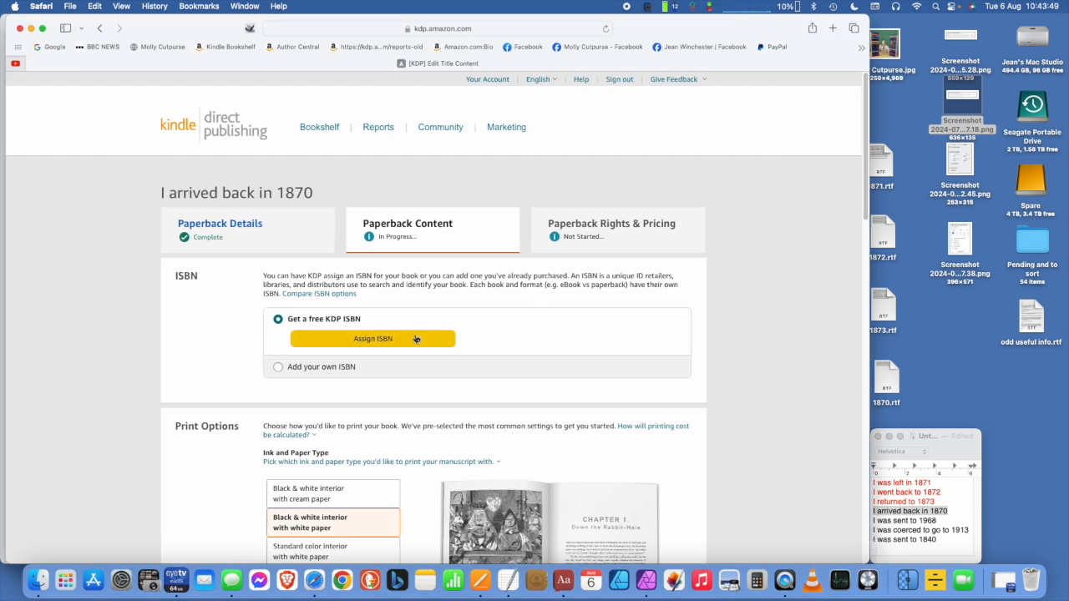
- Assign a free KDP ISBN to the paperback and review its ink and paper, trim size, bleed and cover finish options
click(399, 339)
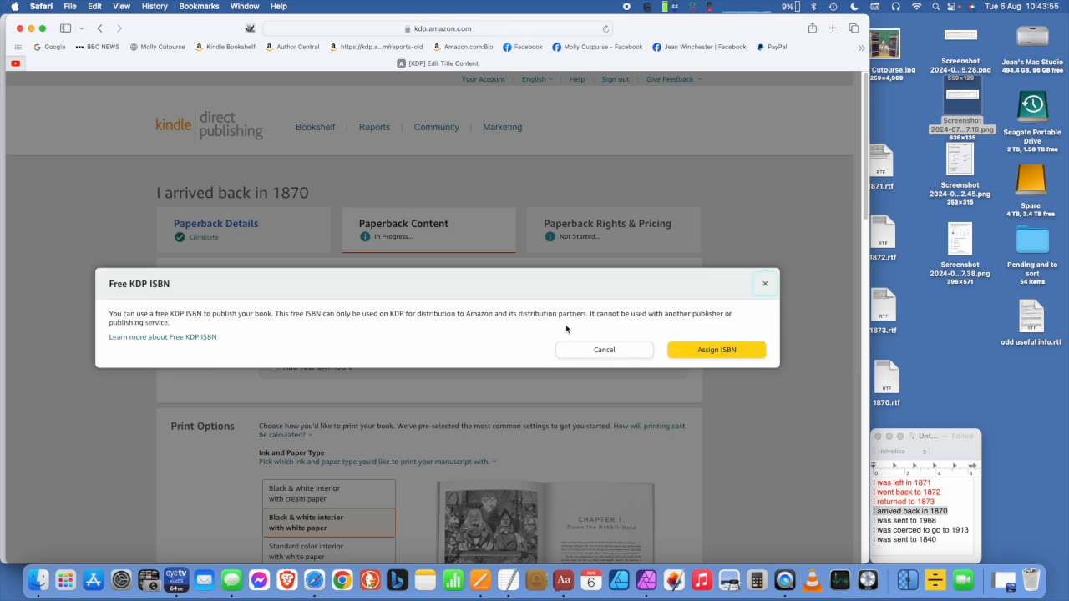
click(715, 352)
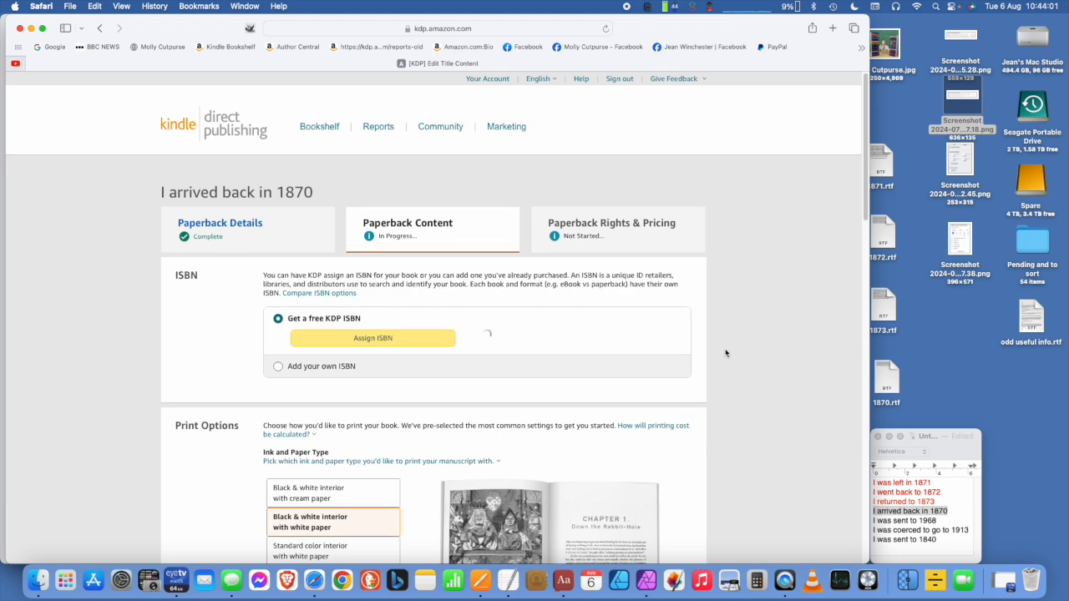
scroll(725, 351, down, 4)
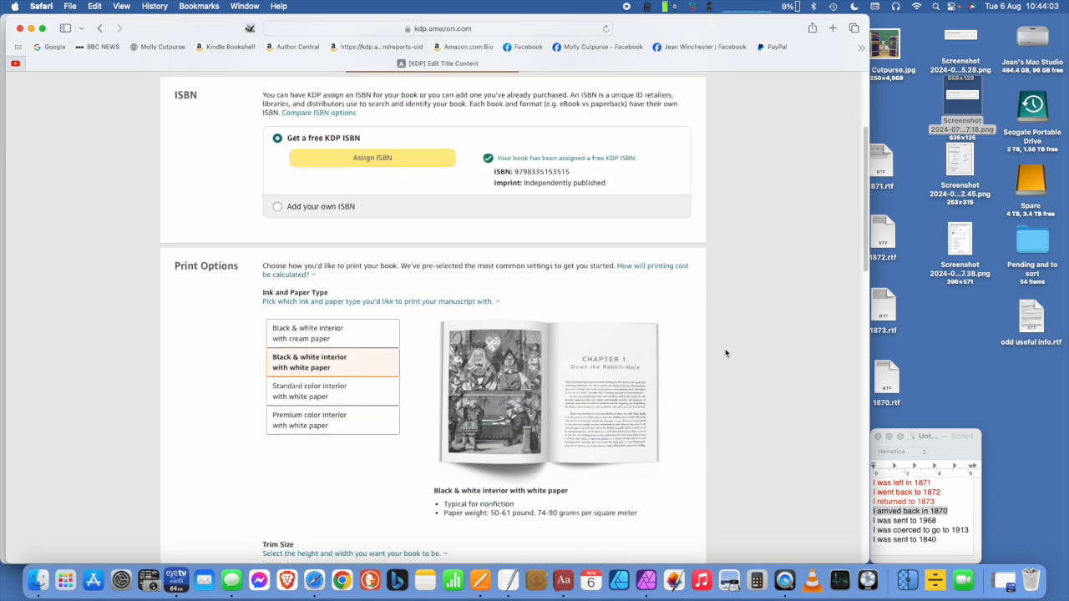
scroll(725, 352, down, 1)
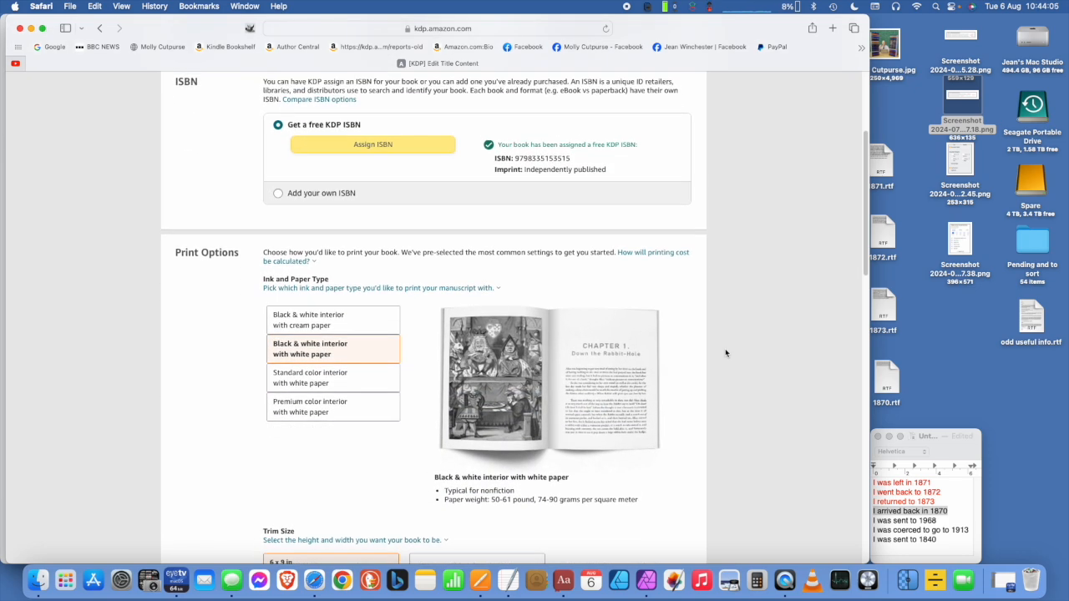
scroll(725, 353, down, 3)
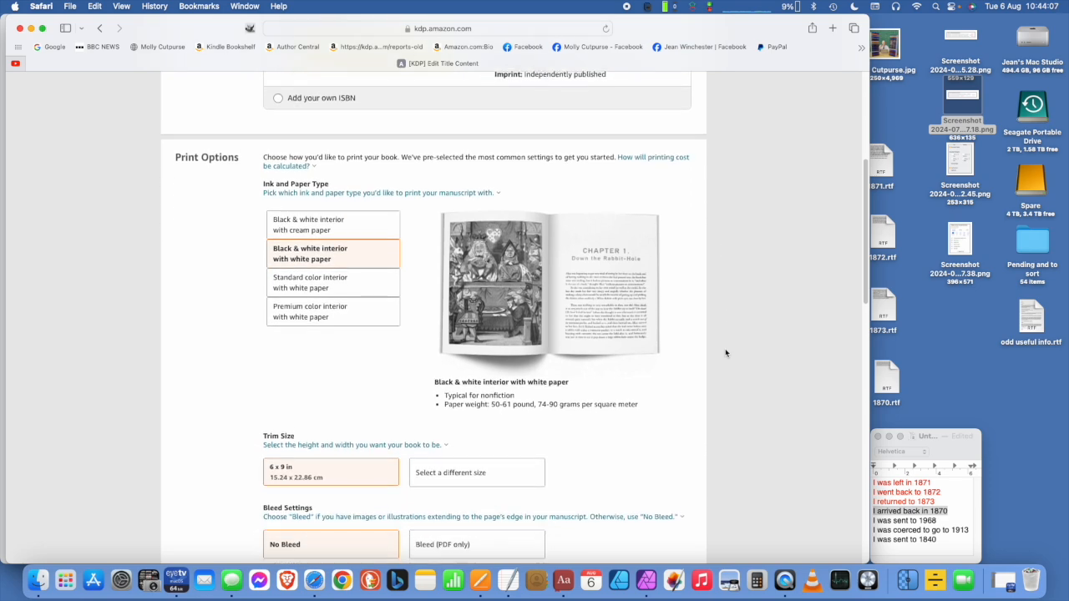
scroll(725, 353, down, 2)
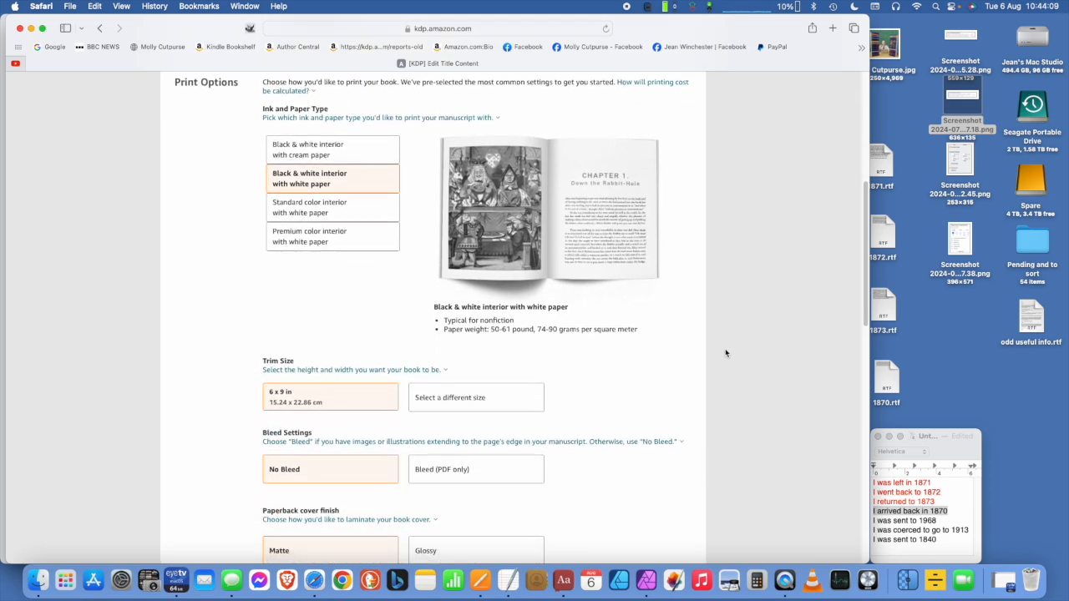
scroll(725, 352, down, 1)
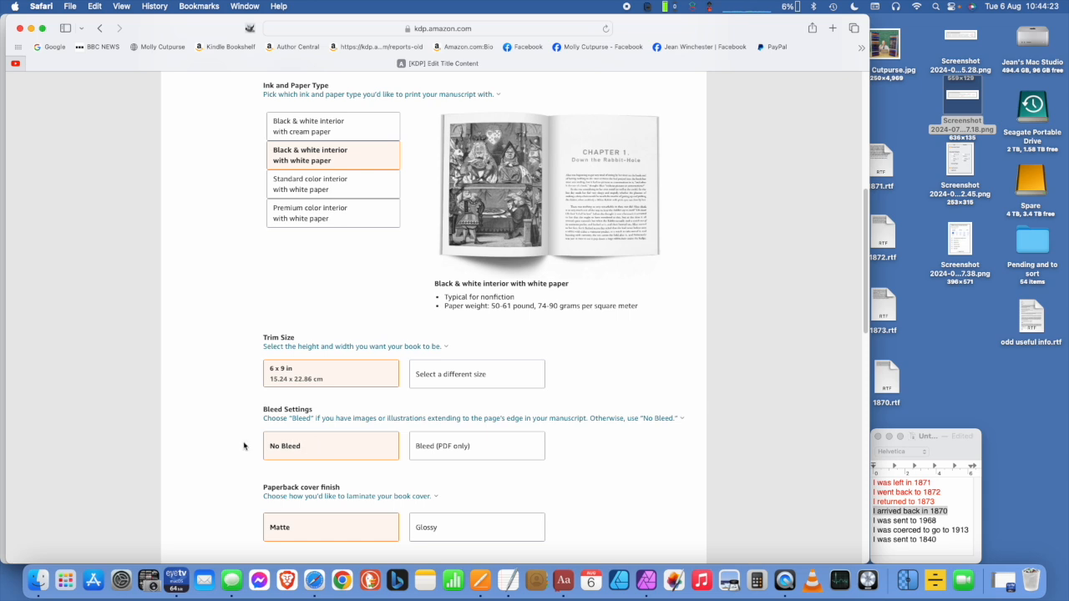
- Read the explanation of the bleed settings and check the paperback cover finish choices
scroll(244, 443, down, 1)
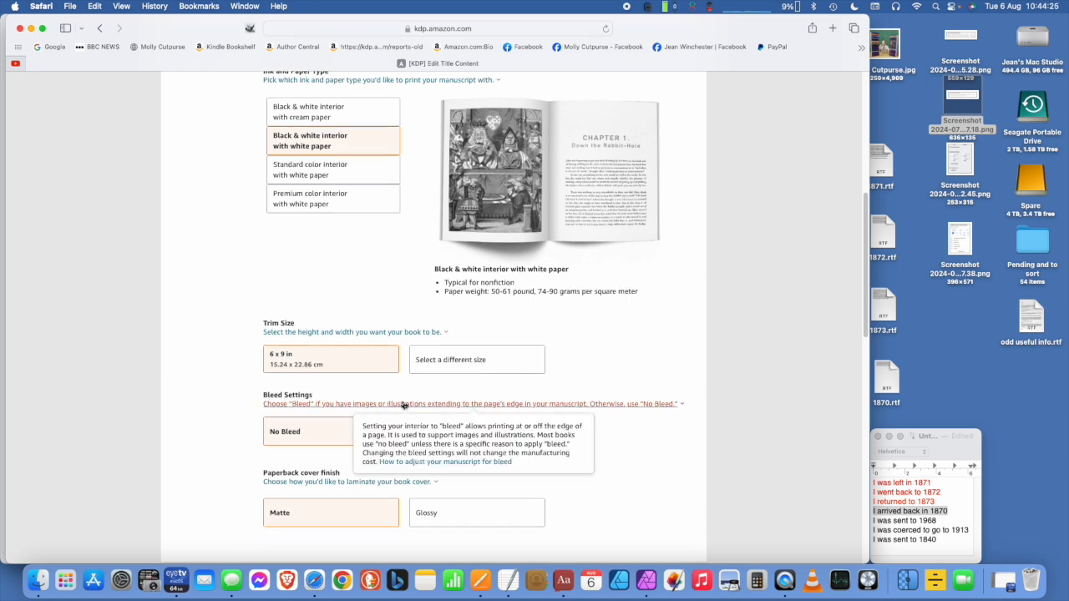
click(484, 404)
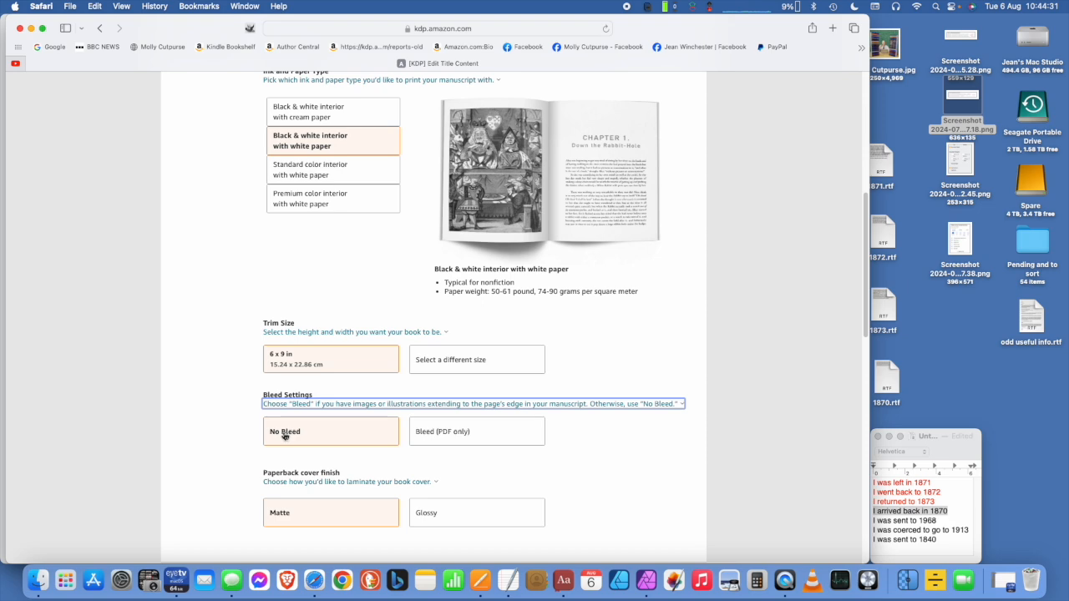
scroll(225, 465, down, 3)
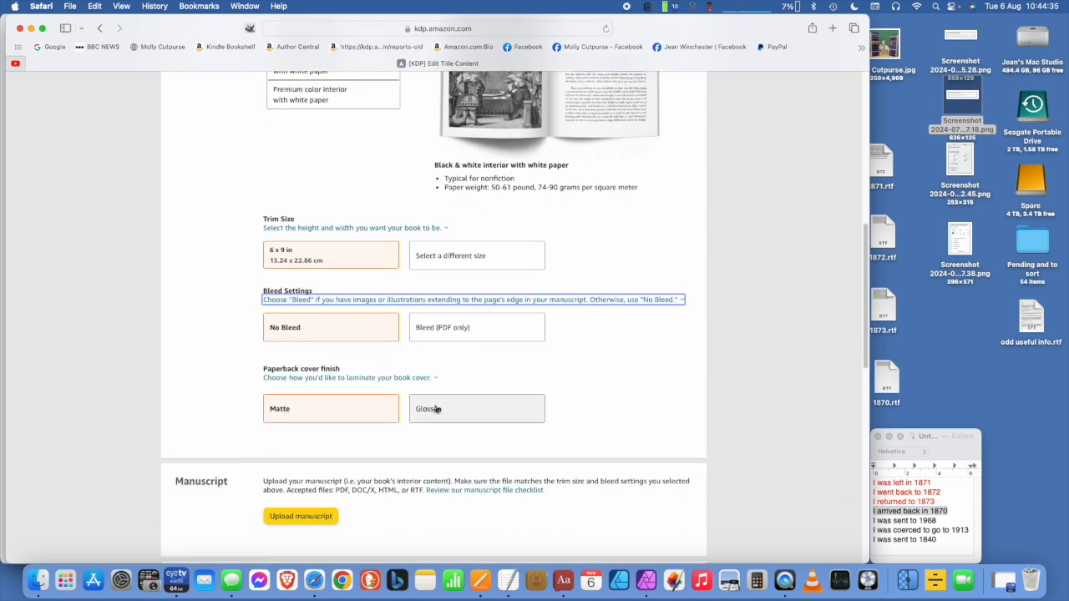
scroll(439, 409, down, 1)
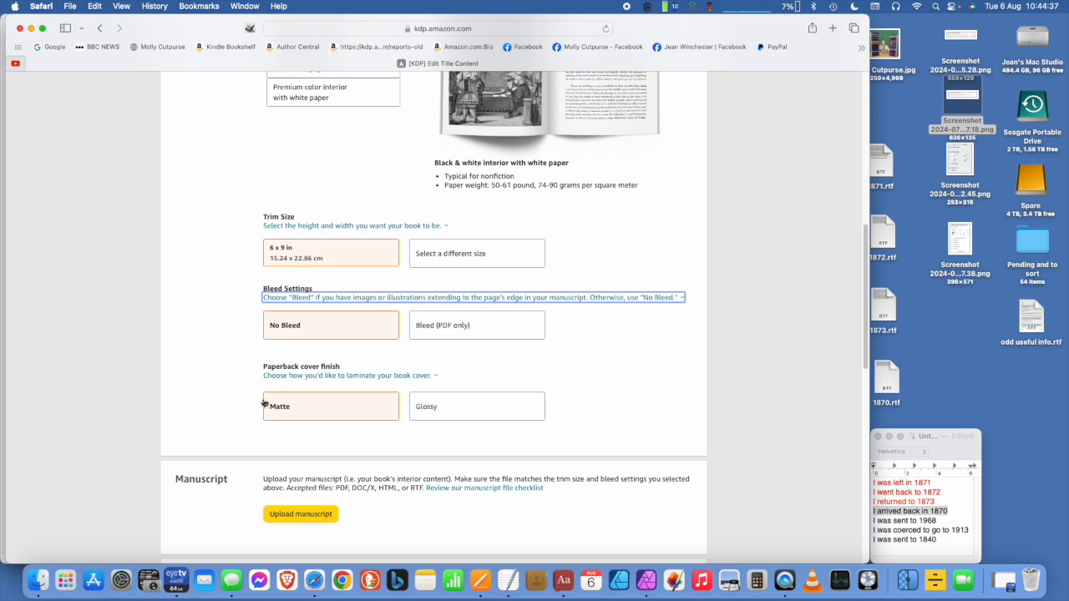
scroll(221, 422, down, 3)
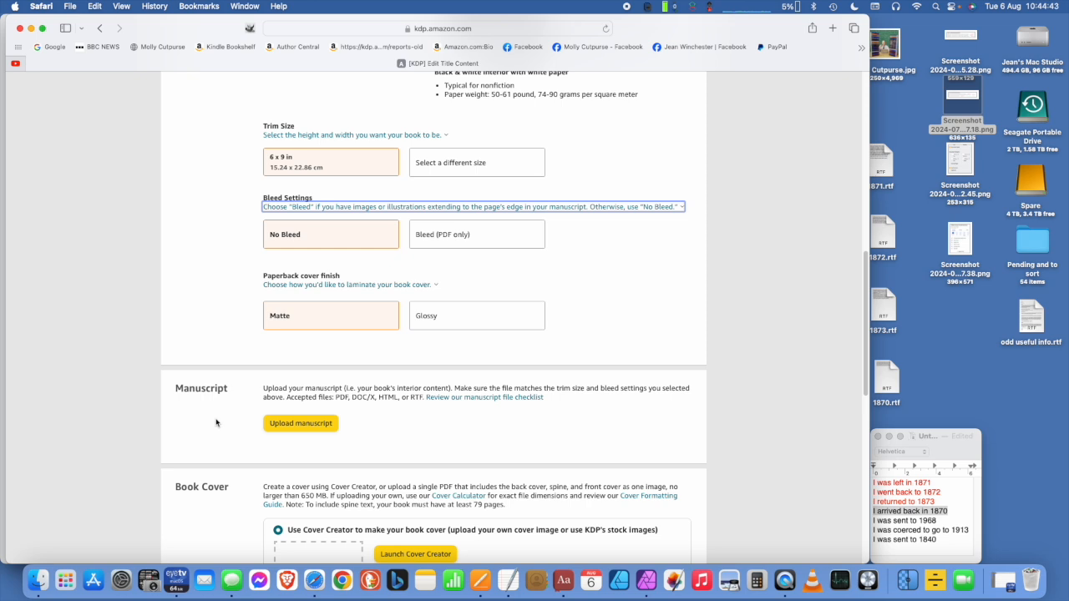
scroll(215, 422, down, 1)
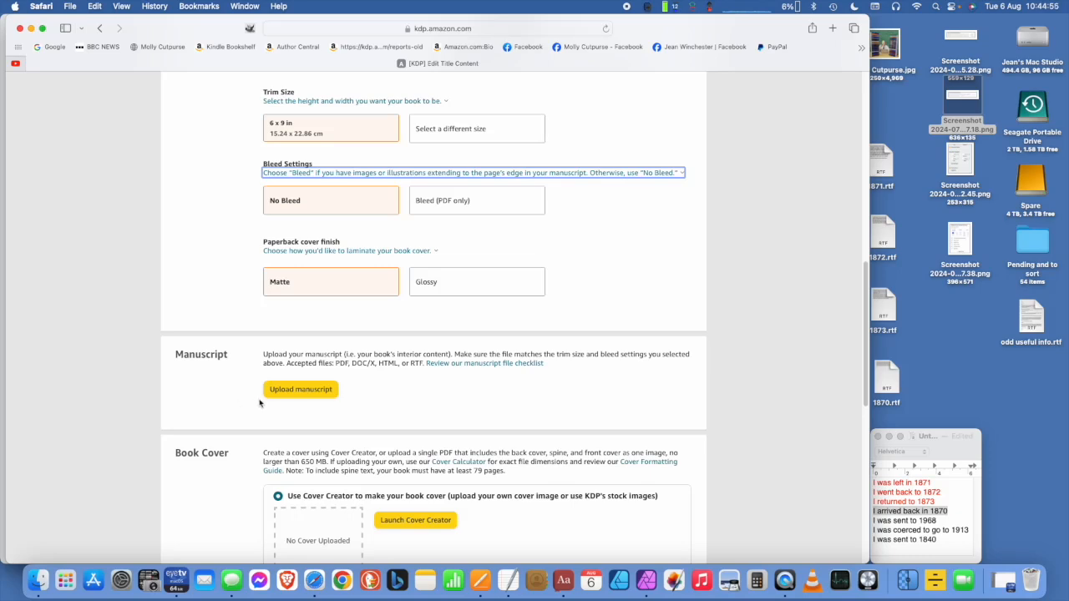
- Upload "I arrived back in 1870.pdf" from the folder "62-I arrived back in 1870" as the paperback manuscript
click(299, 391)
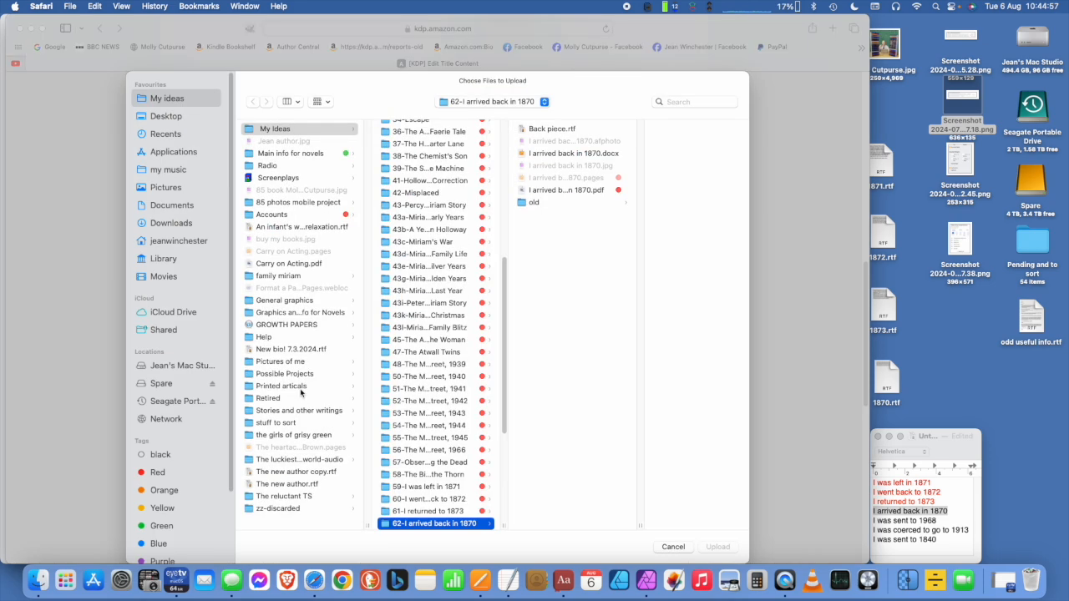
scroll(296, 426, down, 1)
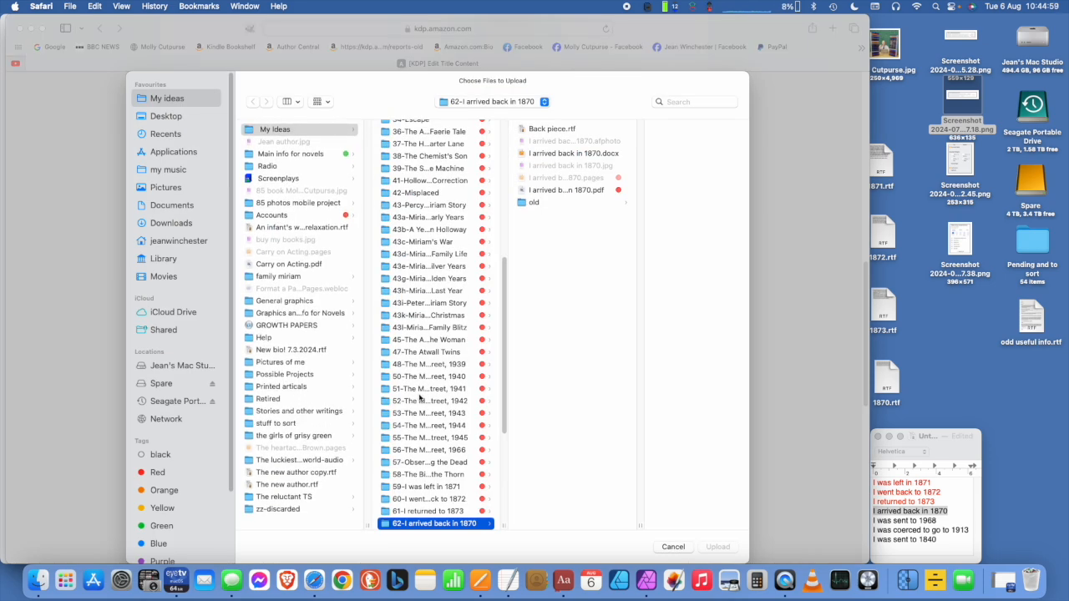
scroll(451, 442, down, 2)
drag(501, 524, 588, 532)
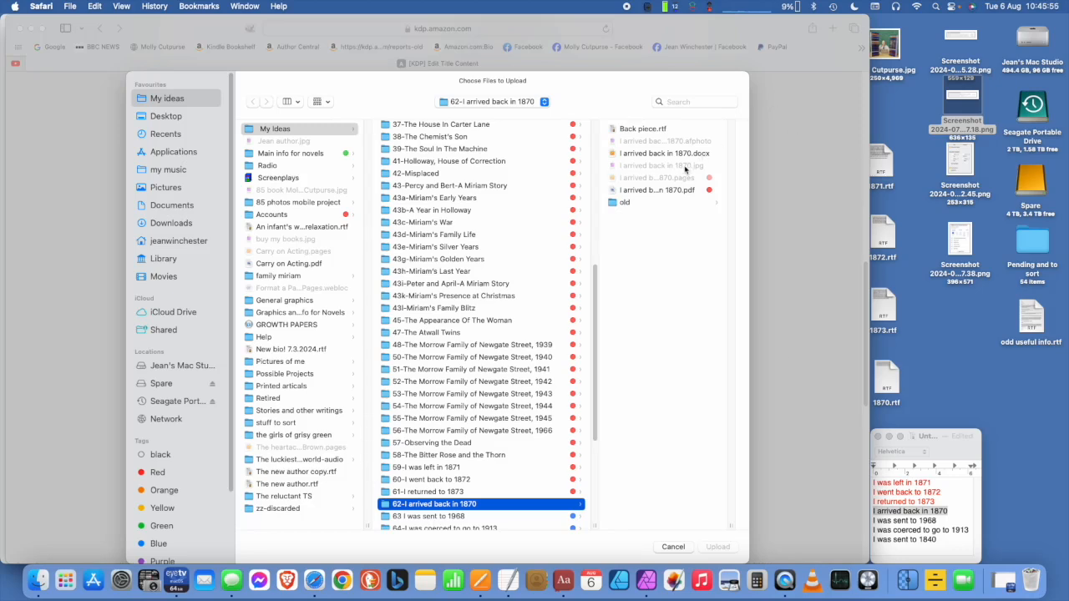
click(666, 193)
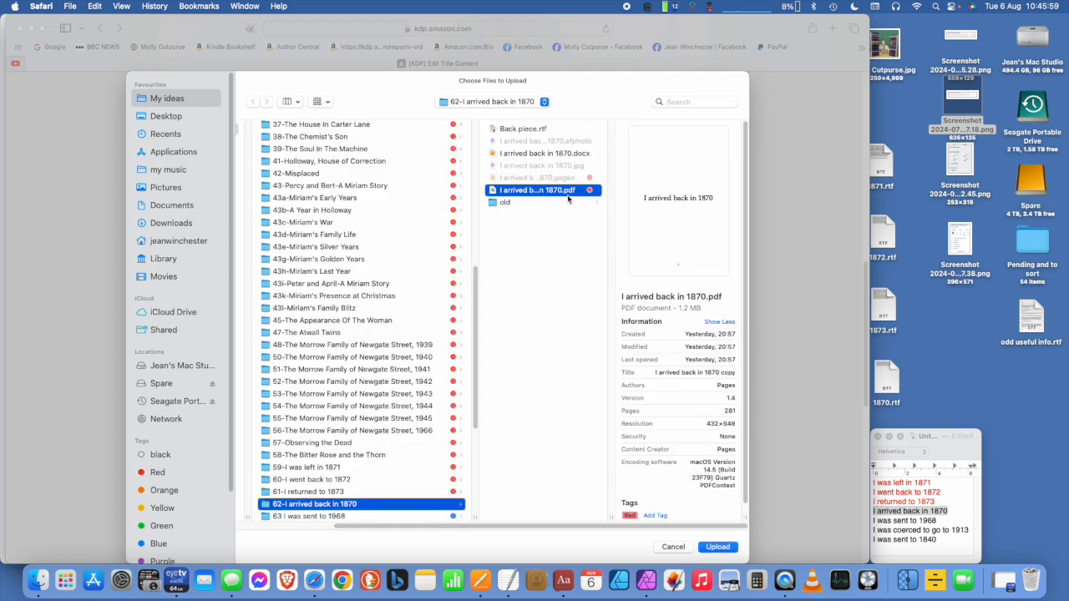
click(717, 547)
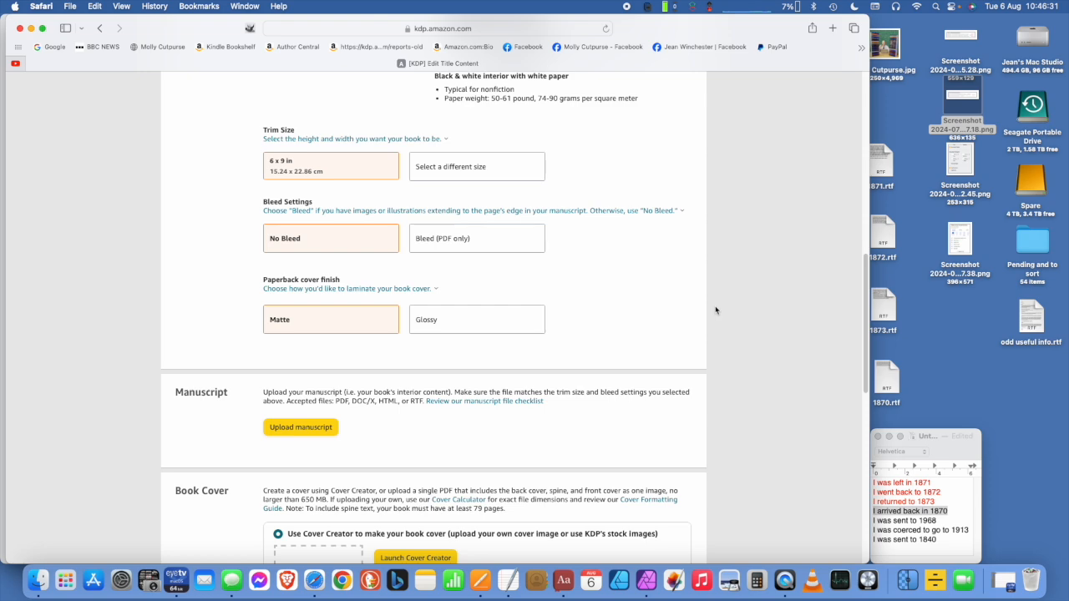
scroll(715, 309, down, 4)
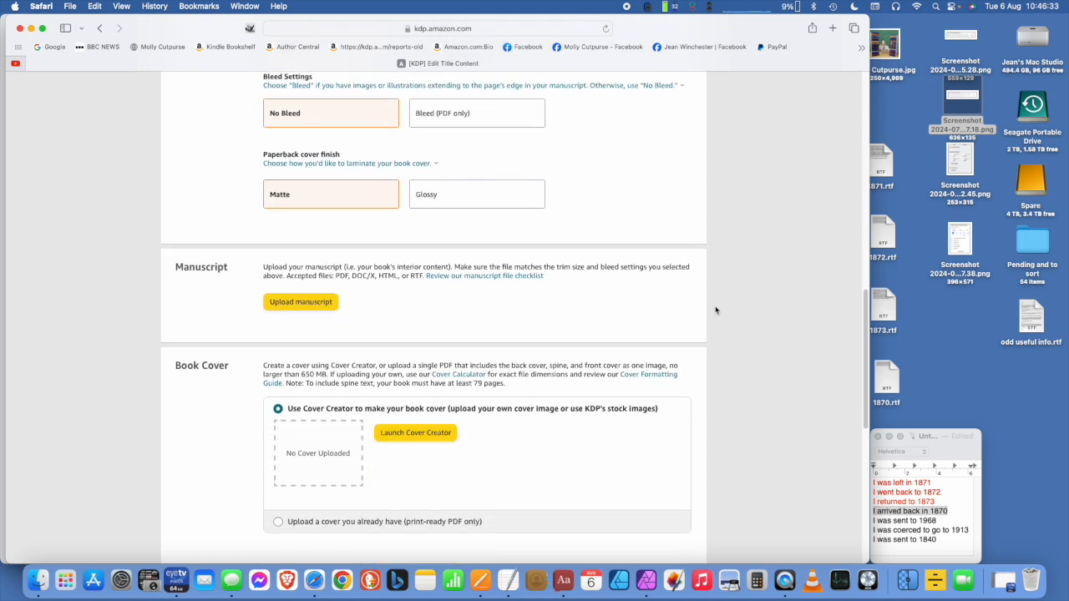
scroll(715, 310, down, 1)
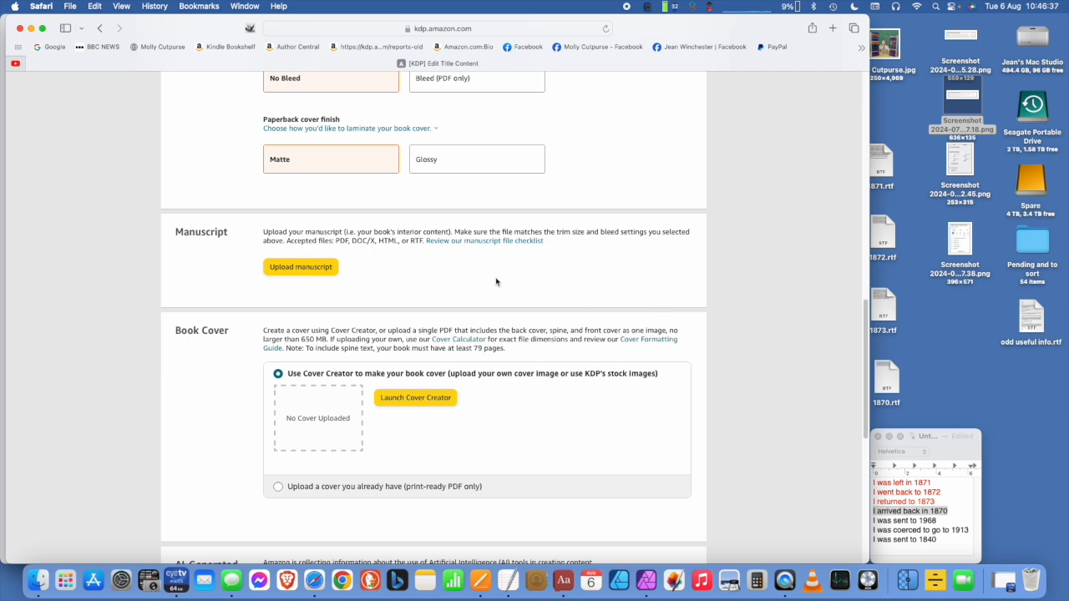
scroll(461, 276, down, 5)
scroll(540, 225, up, 2)
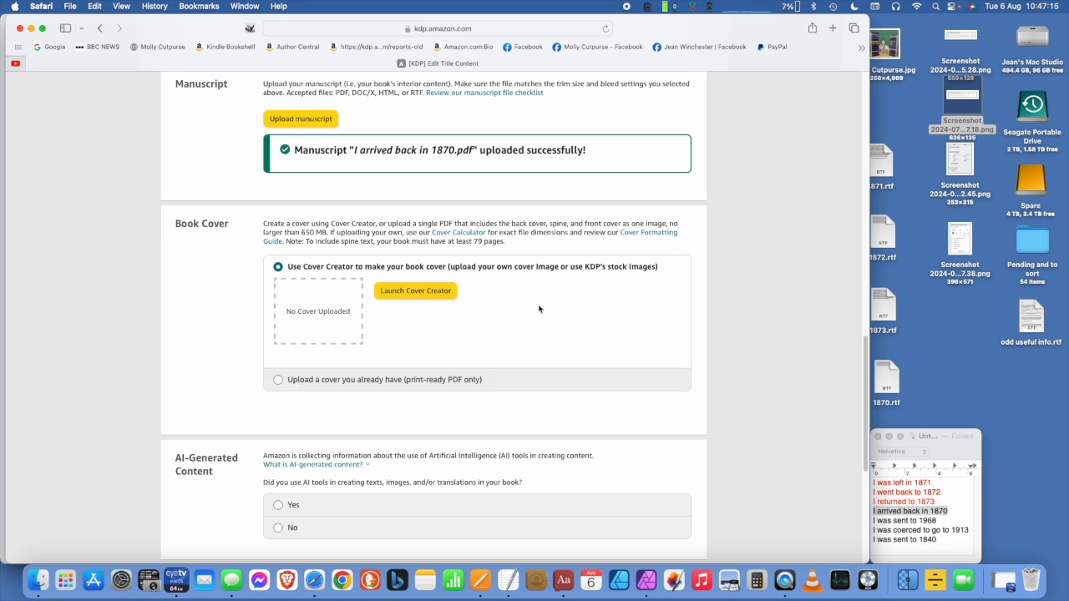
- Move the Safari window aside, check the cover image files in the book's Finder folder, and return to Safari
drag(754, 37, 679, 37)
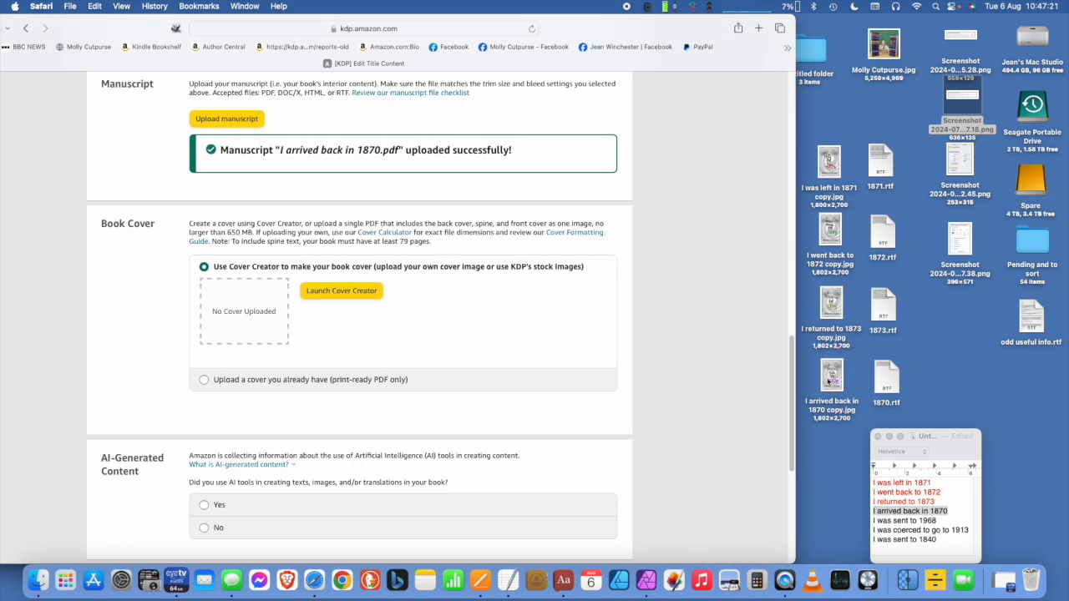
mouse_move(1, 600)
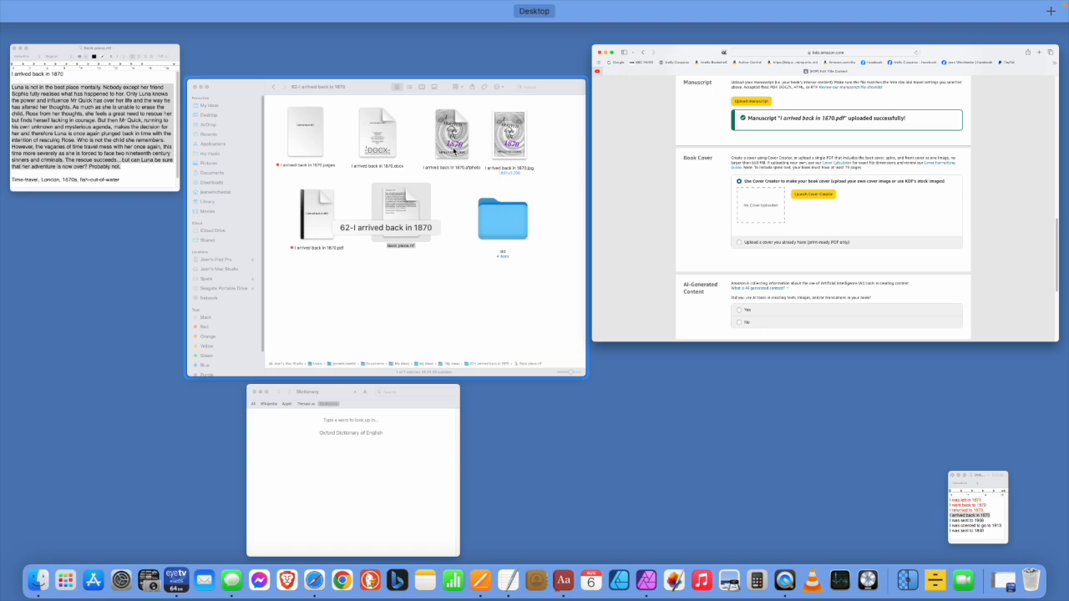
click(460, 277)
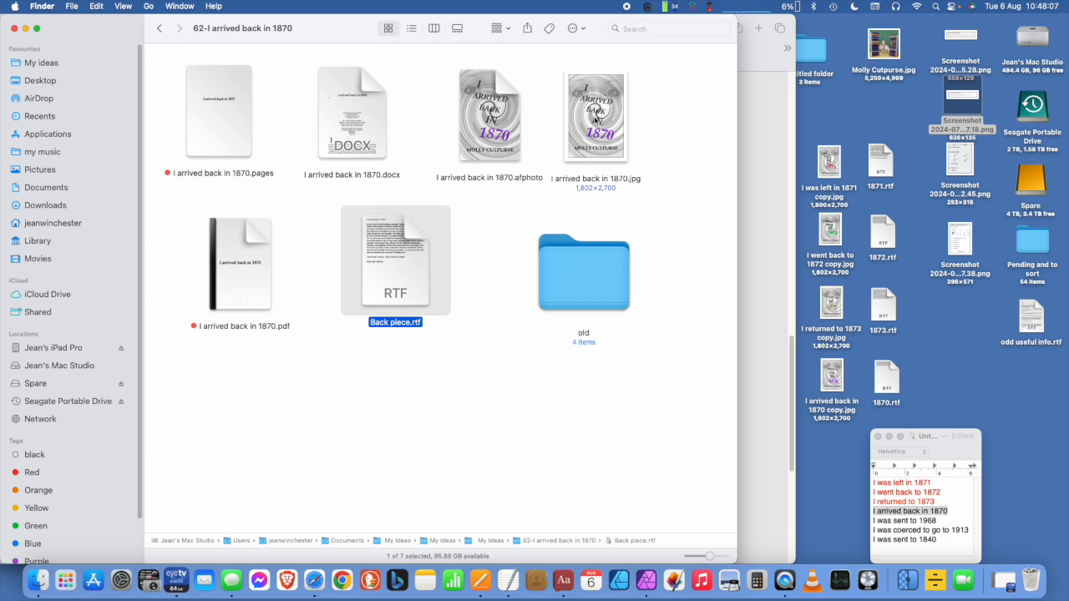
click(771, 142)
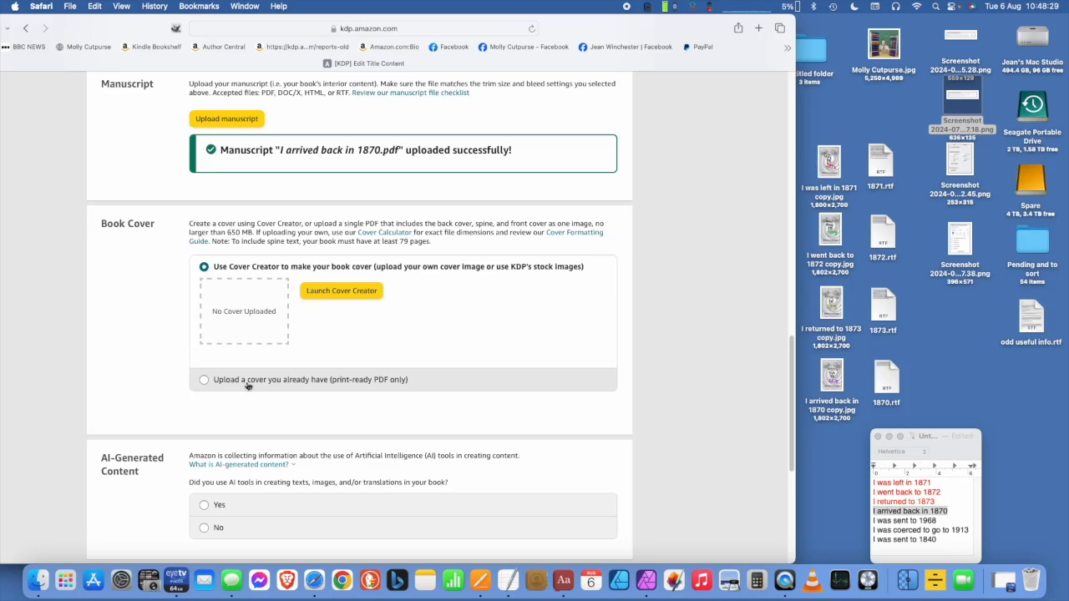
- Launch Cover Creator and upload "I arrived back in 1870.jpg" from the computer as the cover image
click(341, 292)
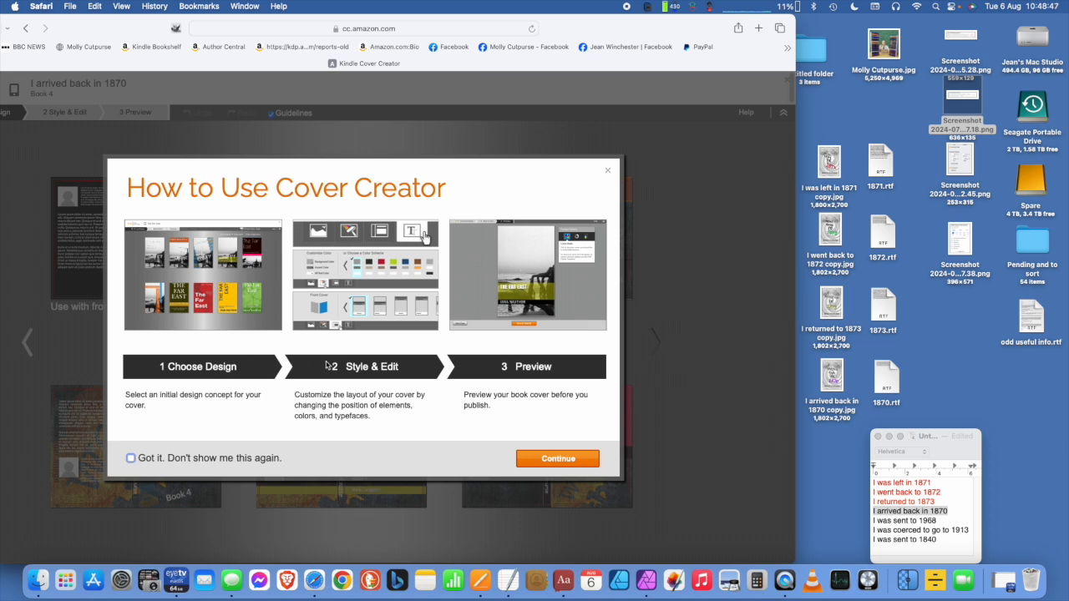
click(557, 459)
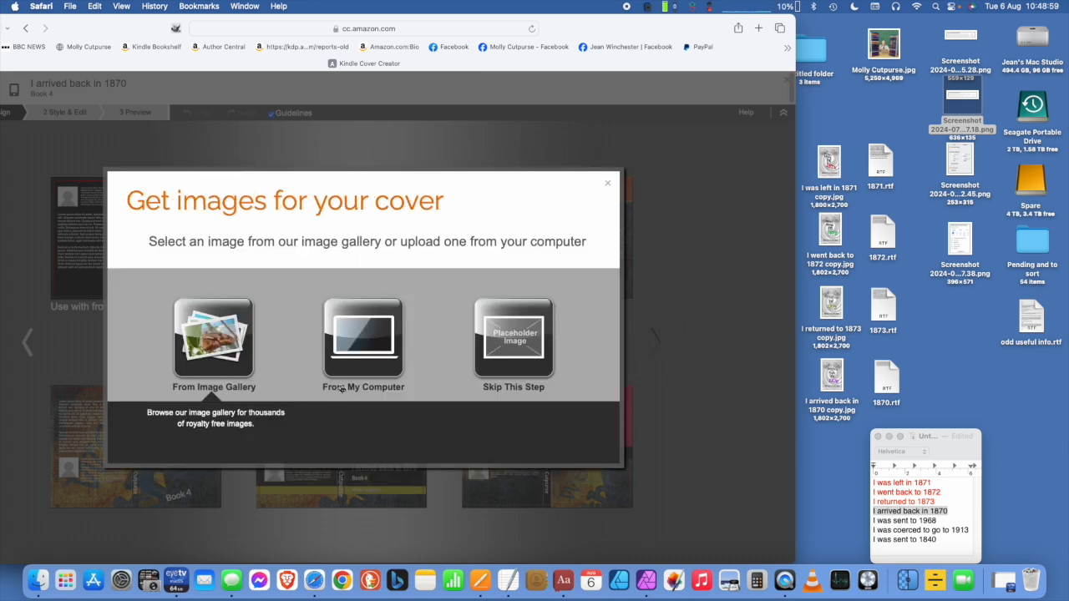
click(361, 346)
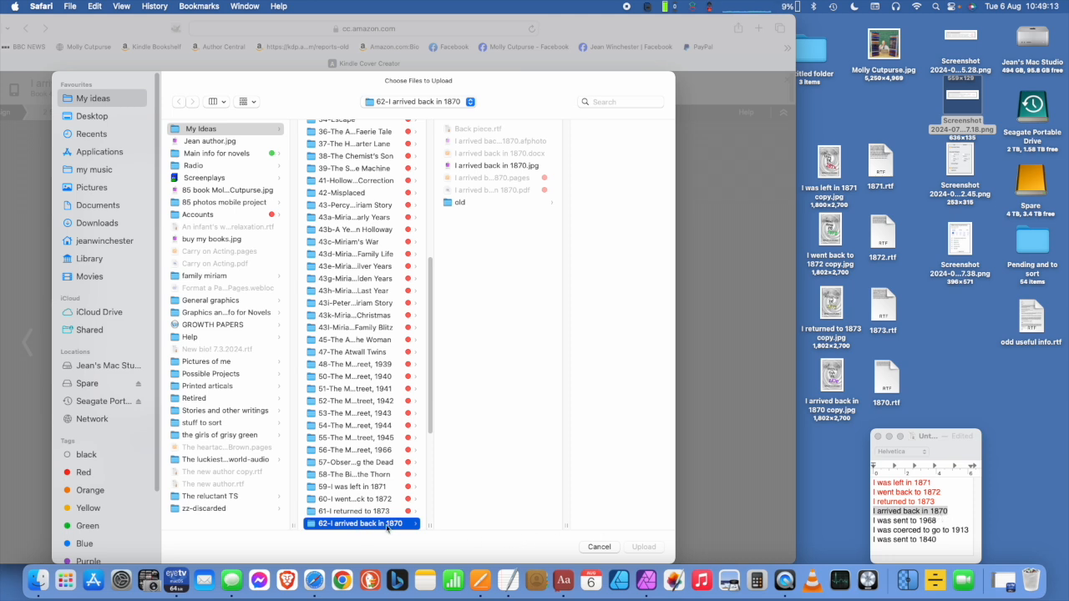
click(481, 166)
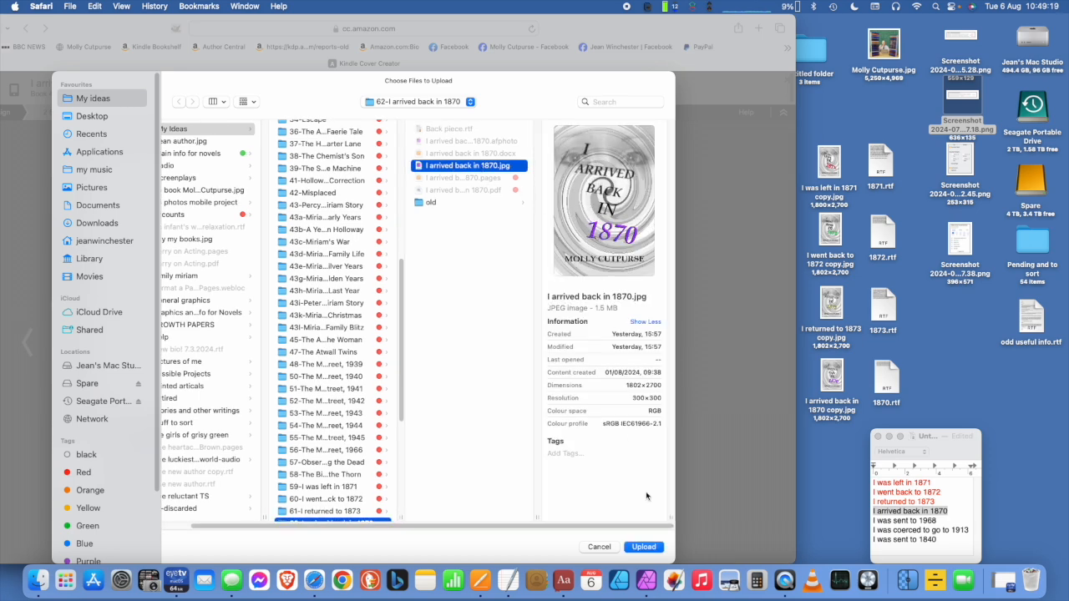
click(644, 547)
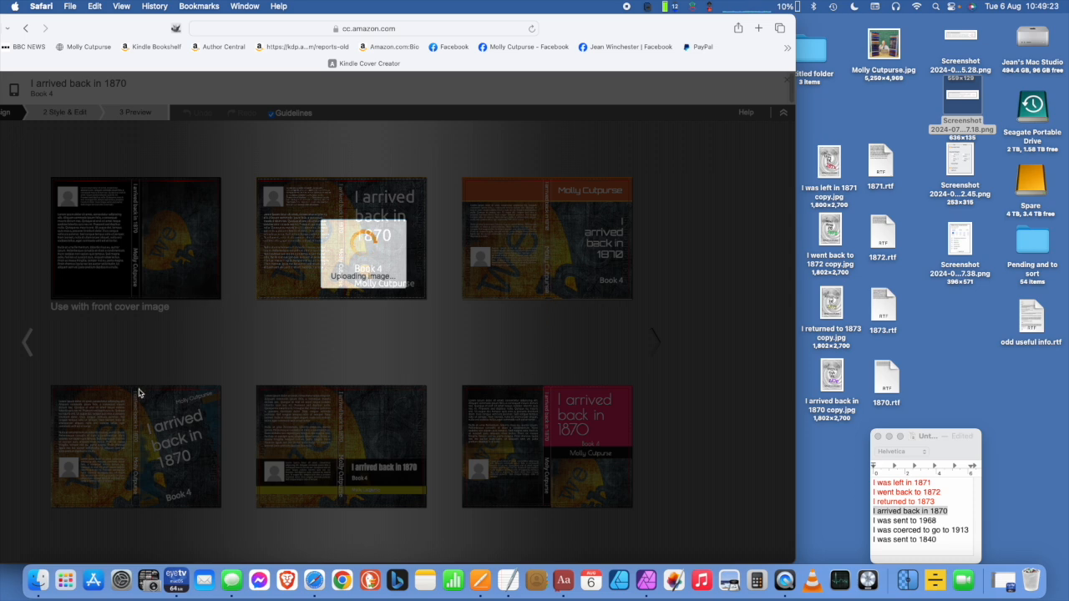
- Choose the design labelled "Use with front cover image" and dismiss the quick tutorial
mouse_move(165, 298)
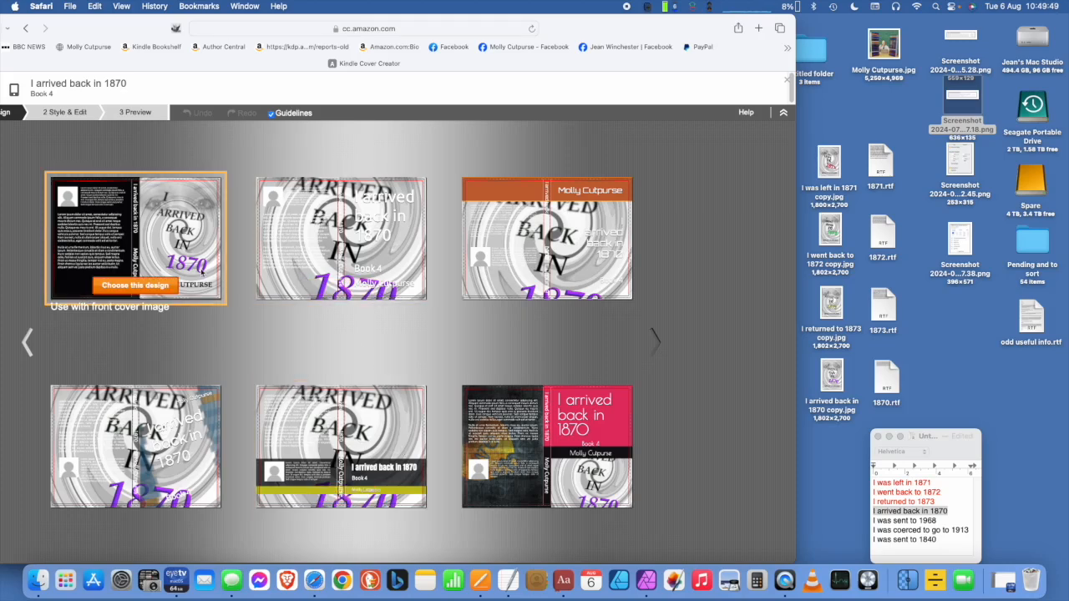
click(142, 285)
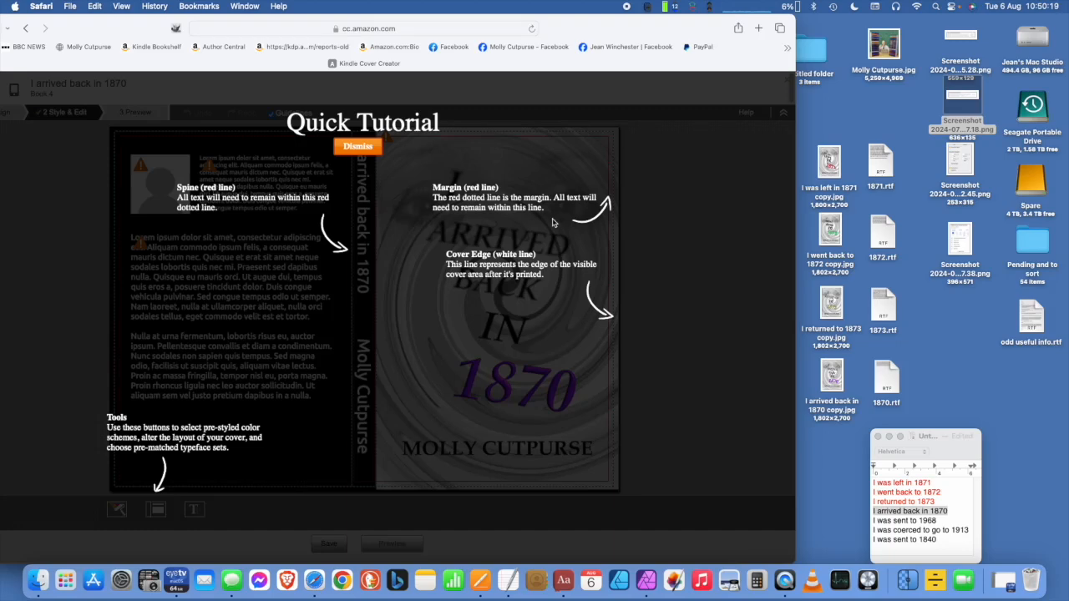
click(357, 147)
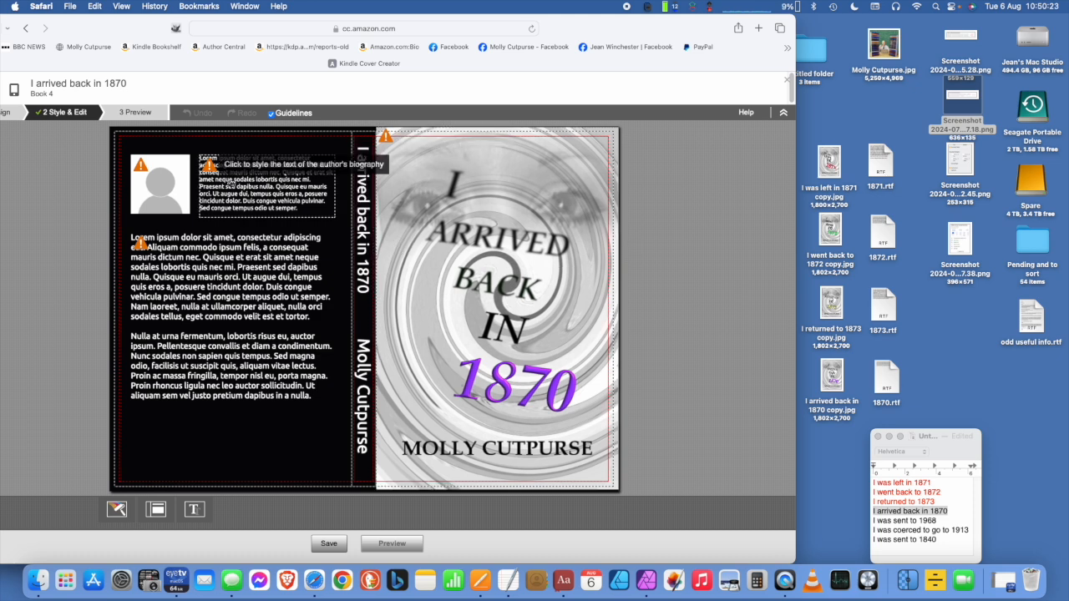
- Replace the author photo placeholder on the back cover with the author's portrait JPG from the Desktop folder
mouse_move(146, 175)
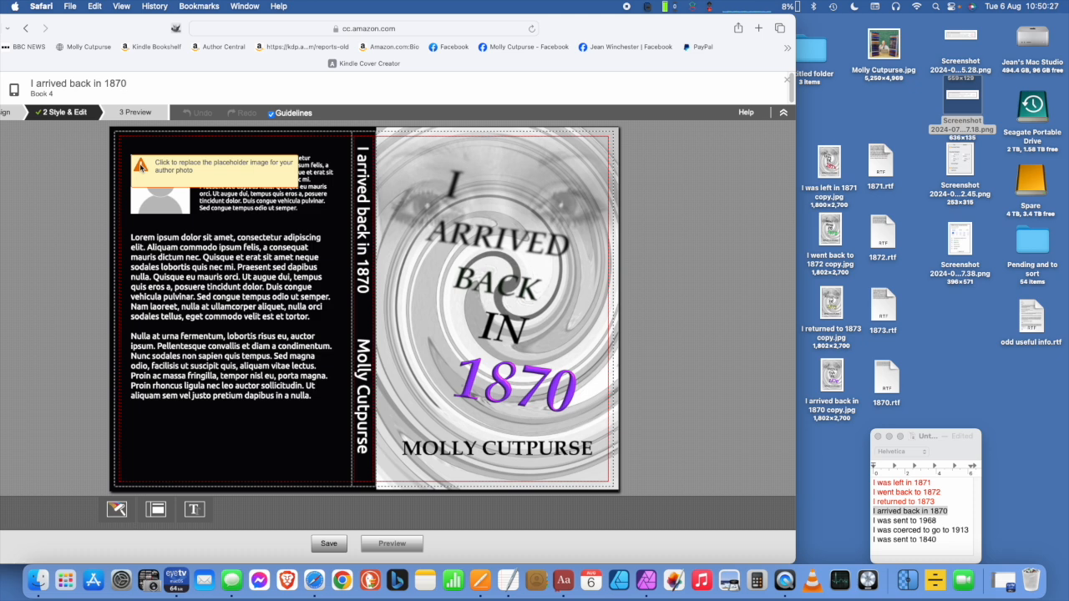
click(141, 166)
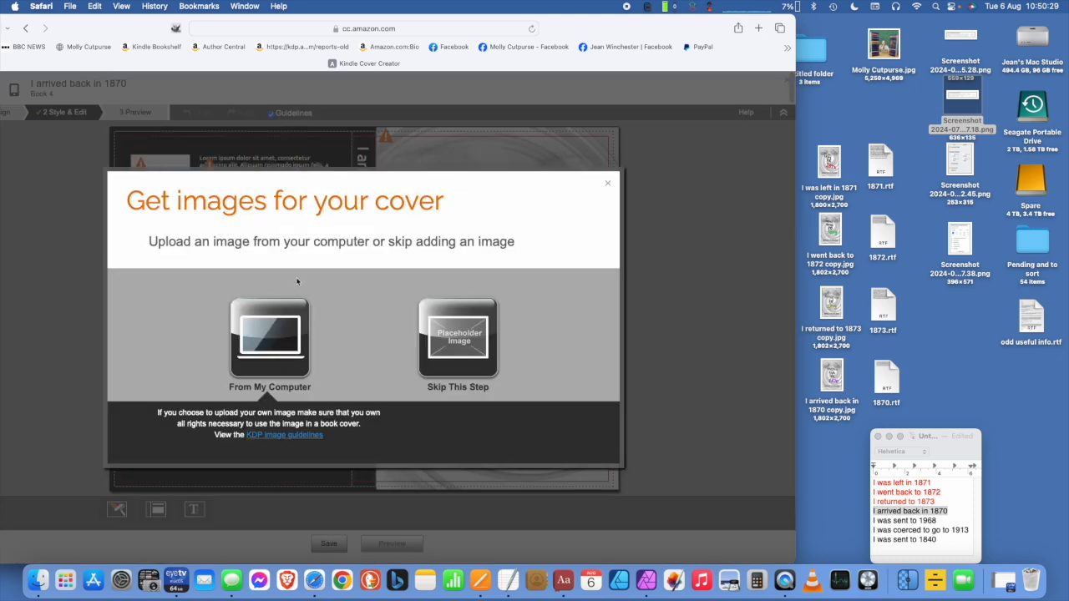
click(266, 331)
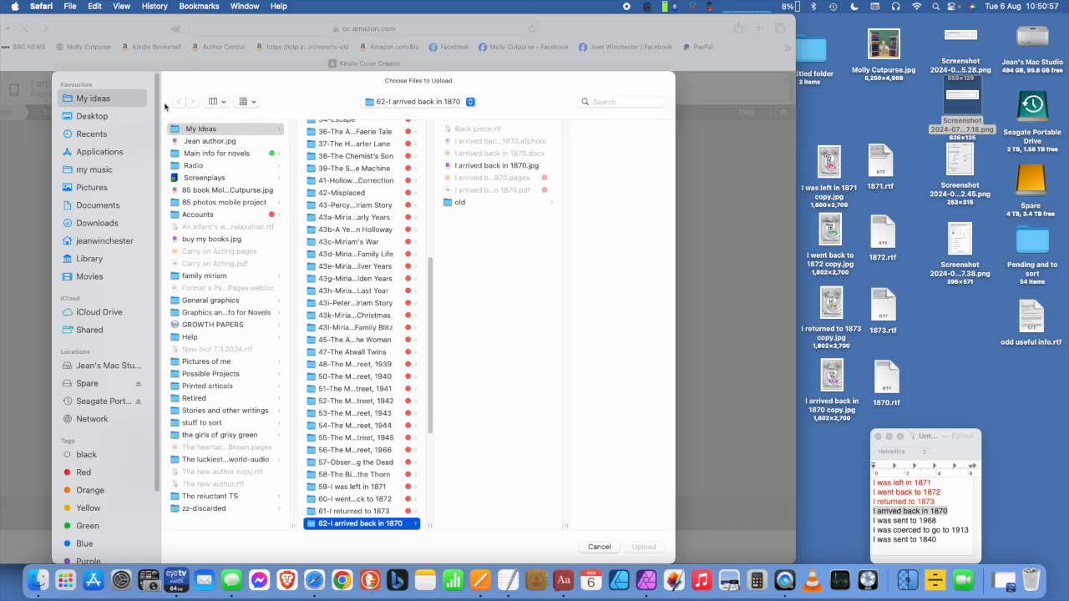
click(90, 116)
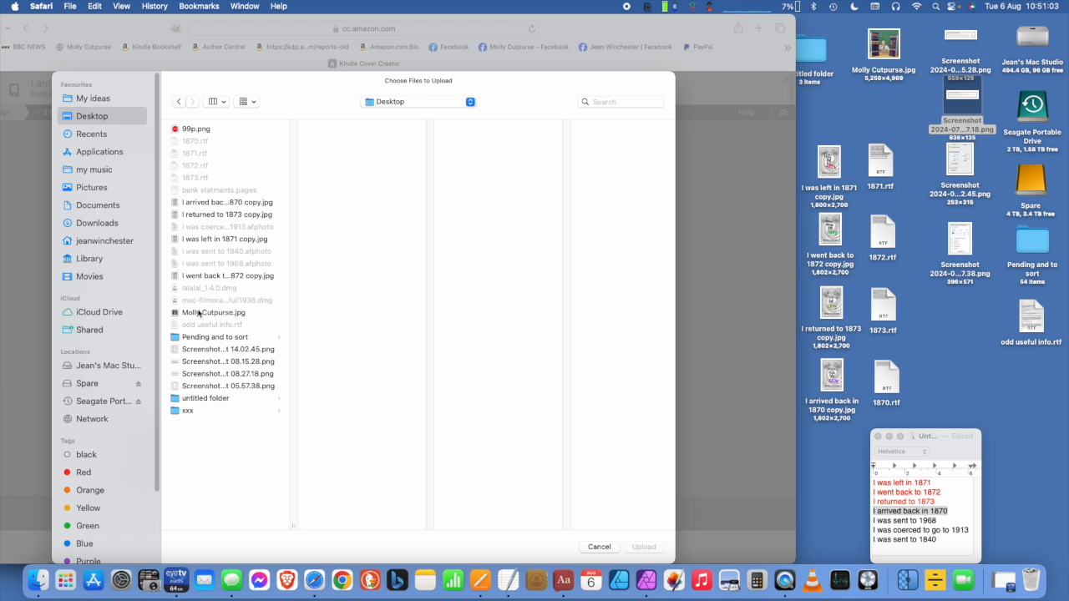
click(199, 313)
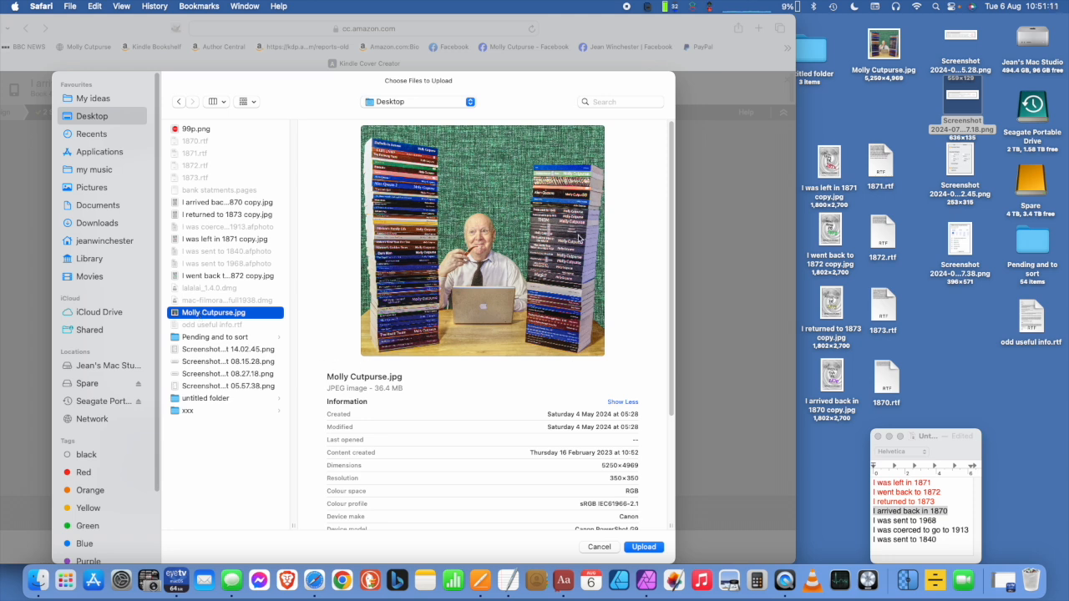
click(645, 548)
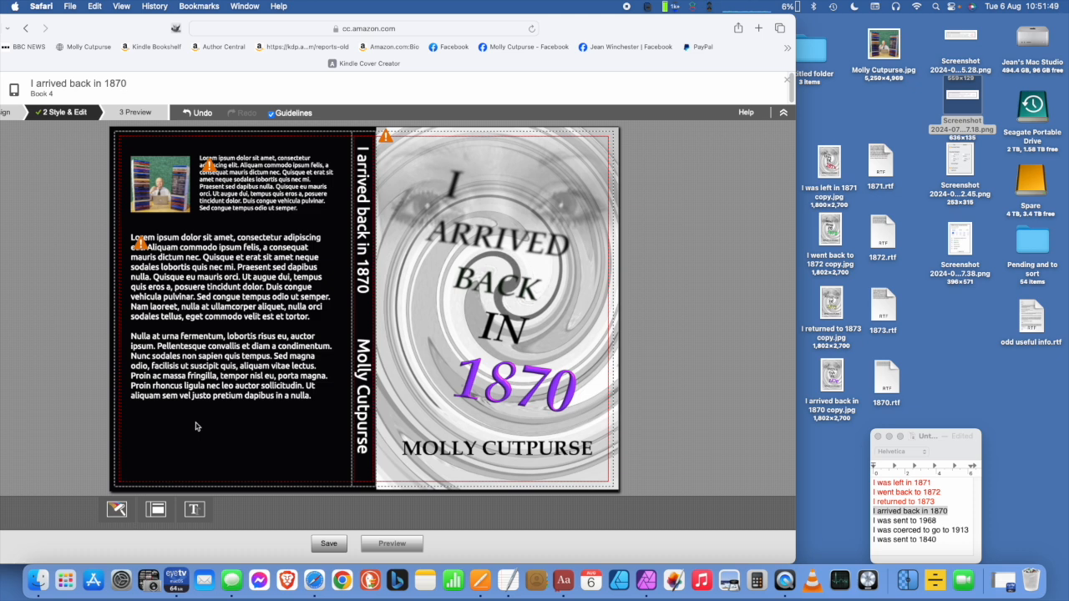
- Copy the highlighted blurb from Back piece.rtf in the book's Finder folder, close the file, and return to Safari
key(ctrl+Up)
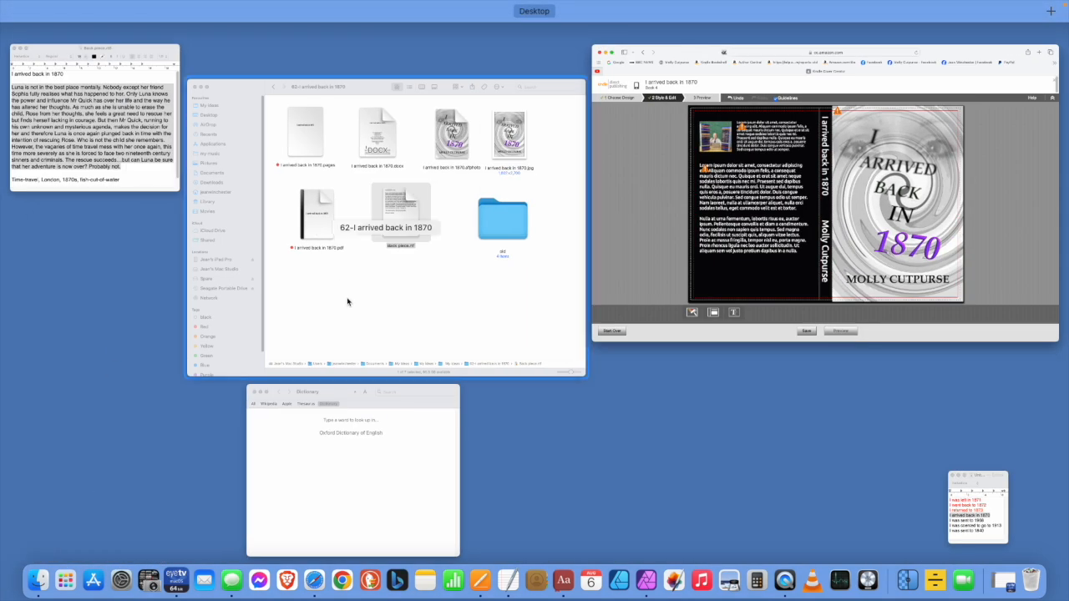
click(348, 301)
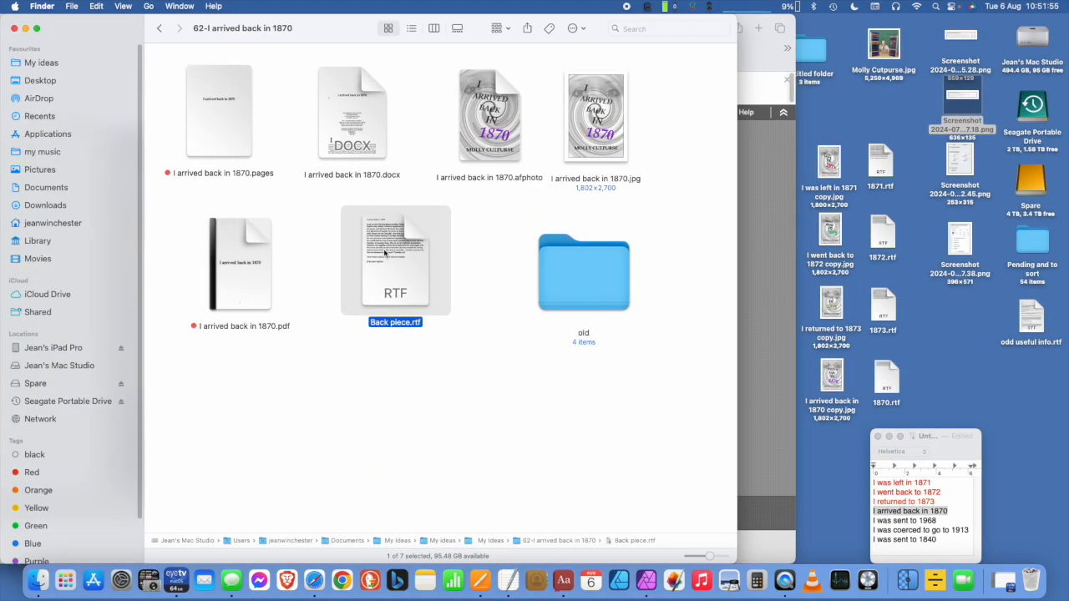
double_click(385, 253)
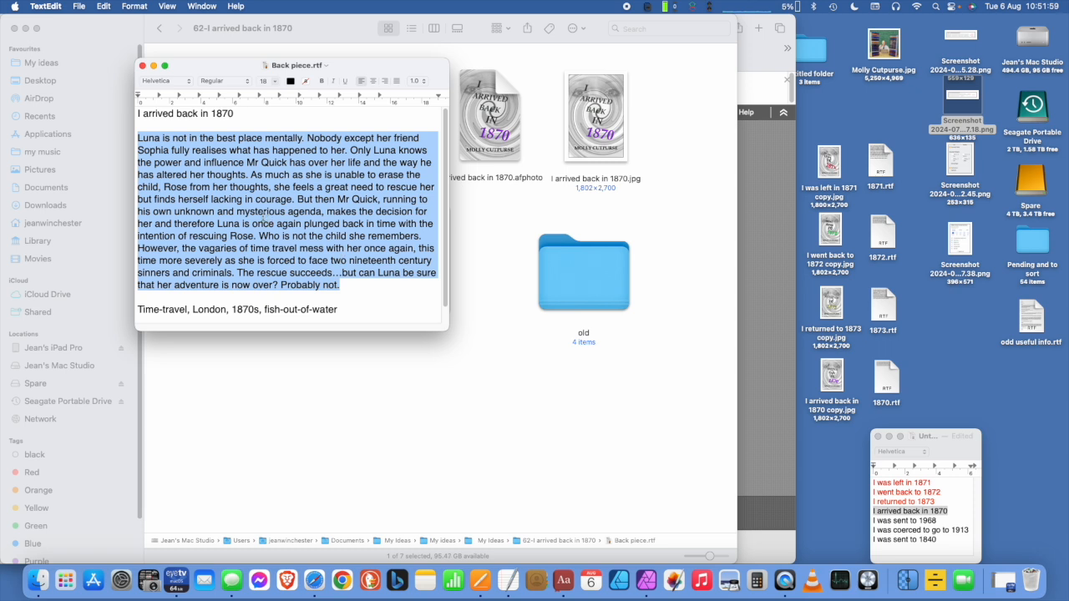
right_click(240, 180)
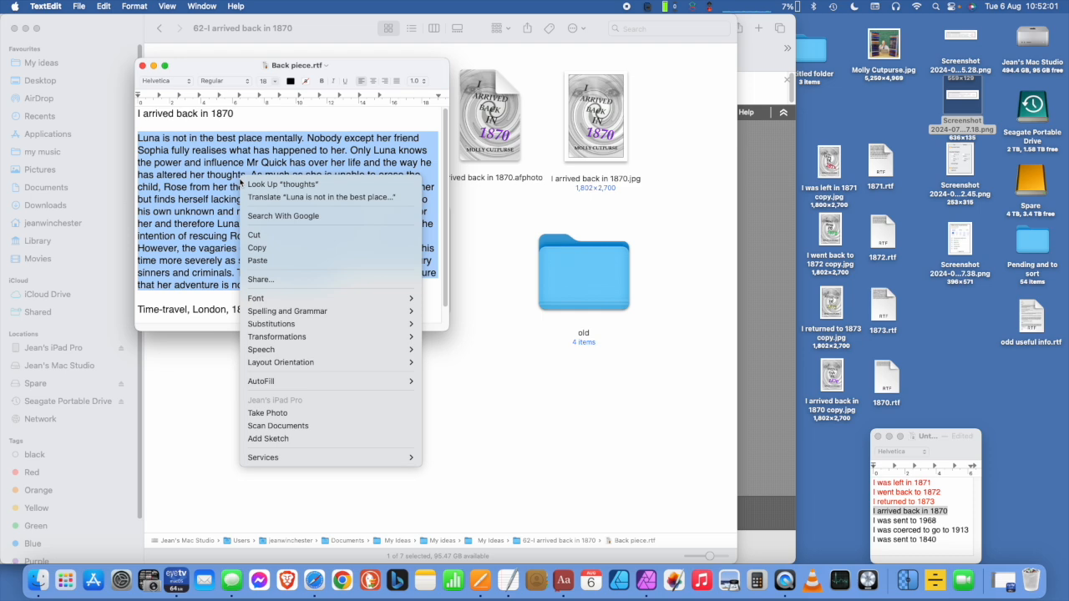
click(258, 247)
click(142, 65)
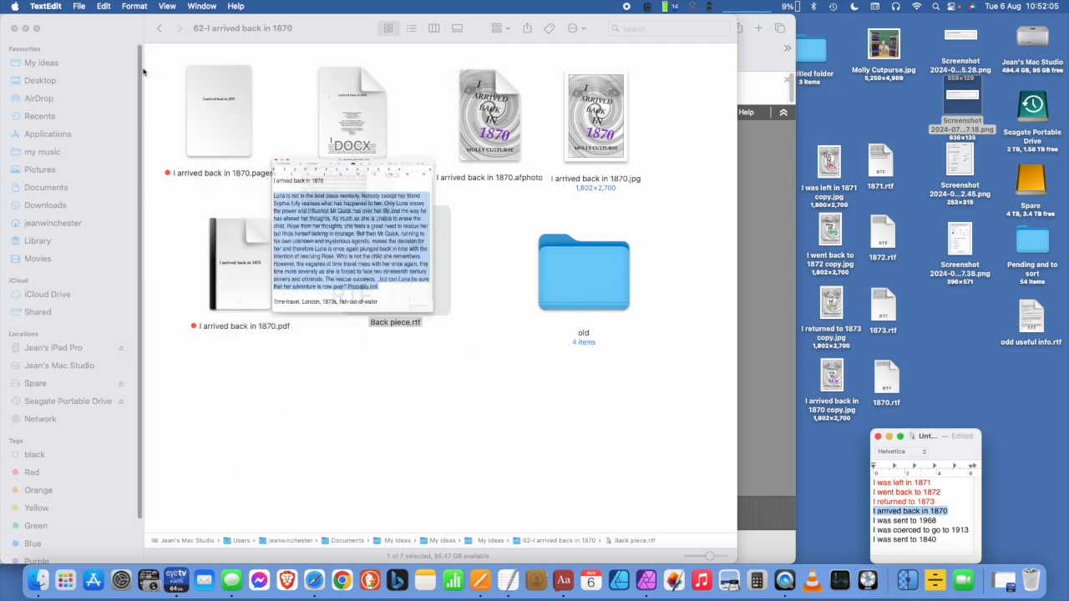
click(763, 61)
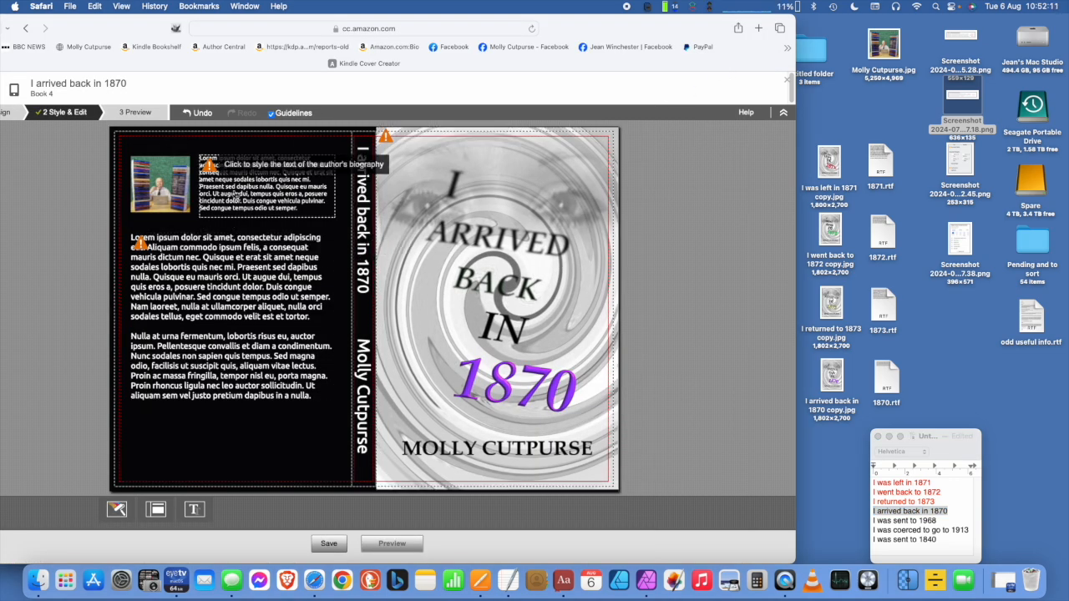
- Clear the author biography placeholder on the back cover and replace the main placeholder text with the copied blurb
click(235, 196)
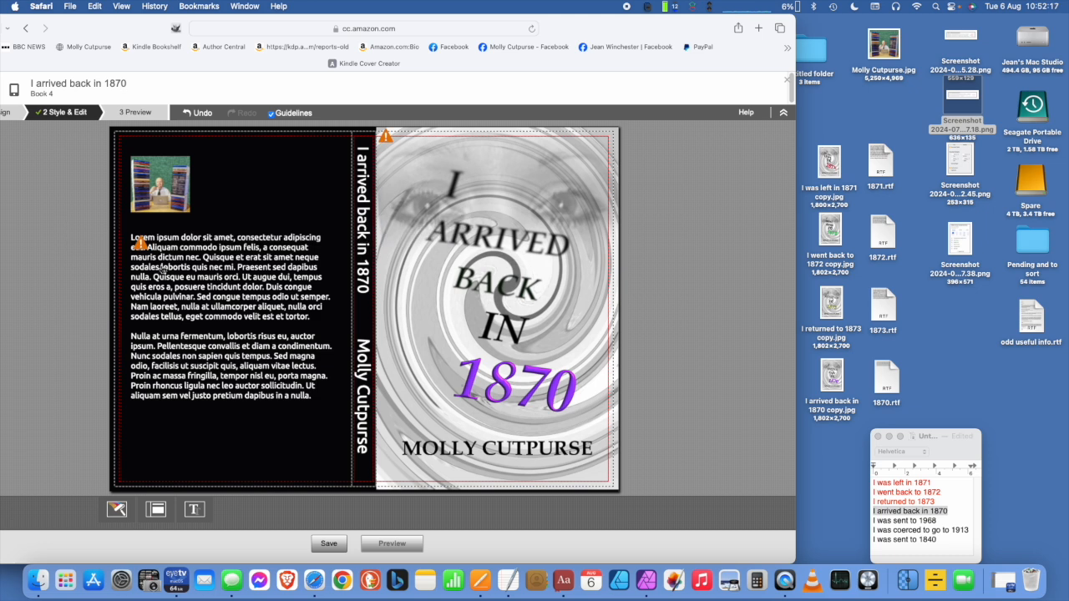
click(162, 269)
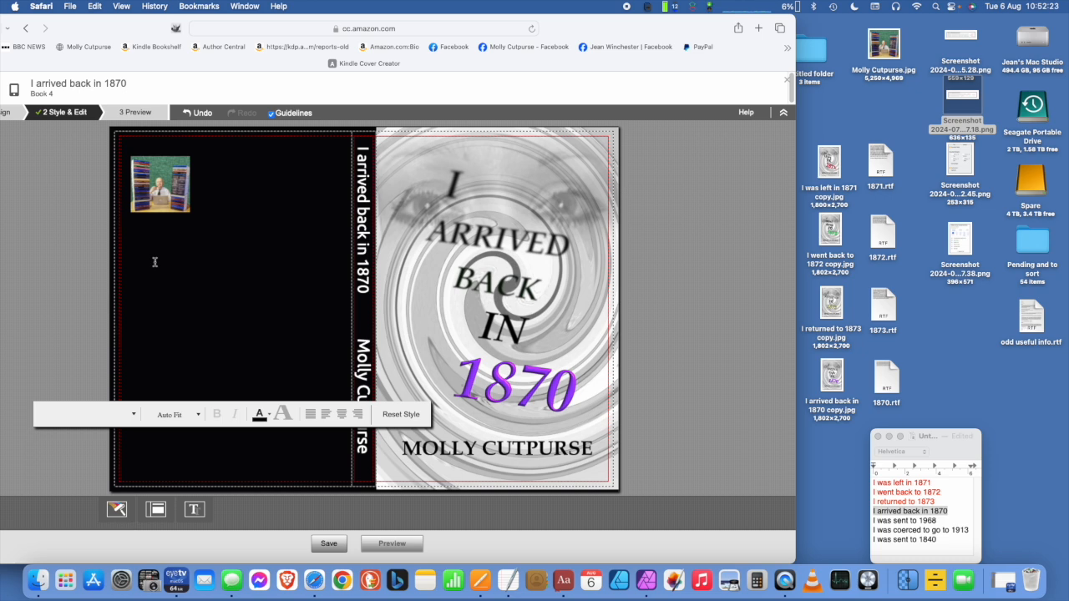
right_click(155, 263)
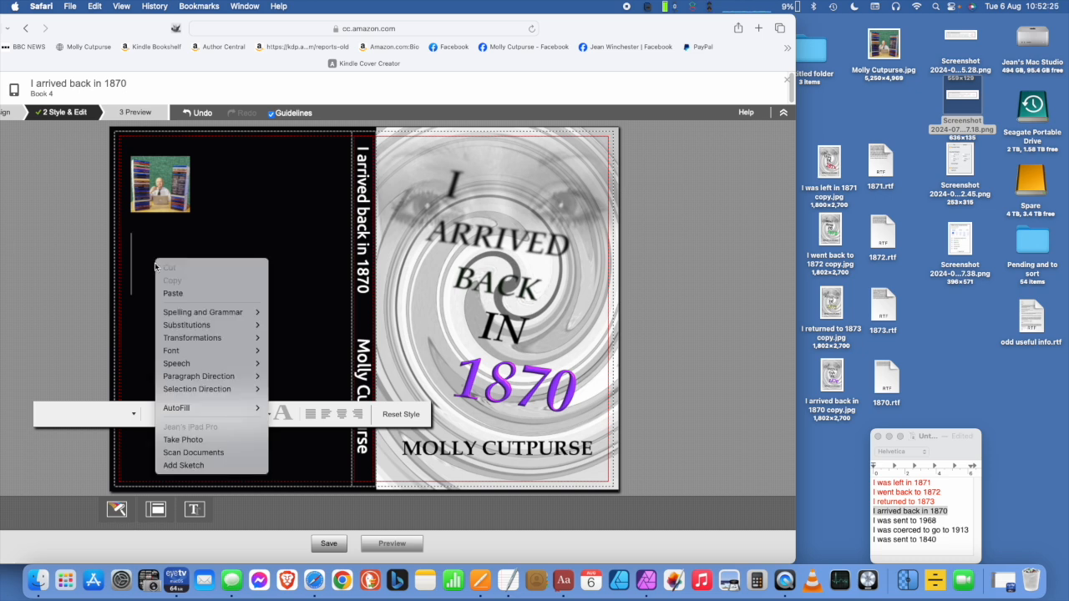
click(173, 294)
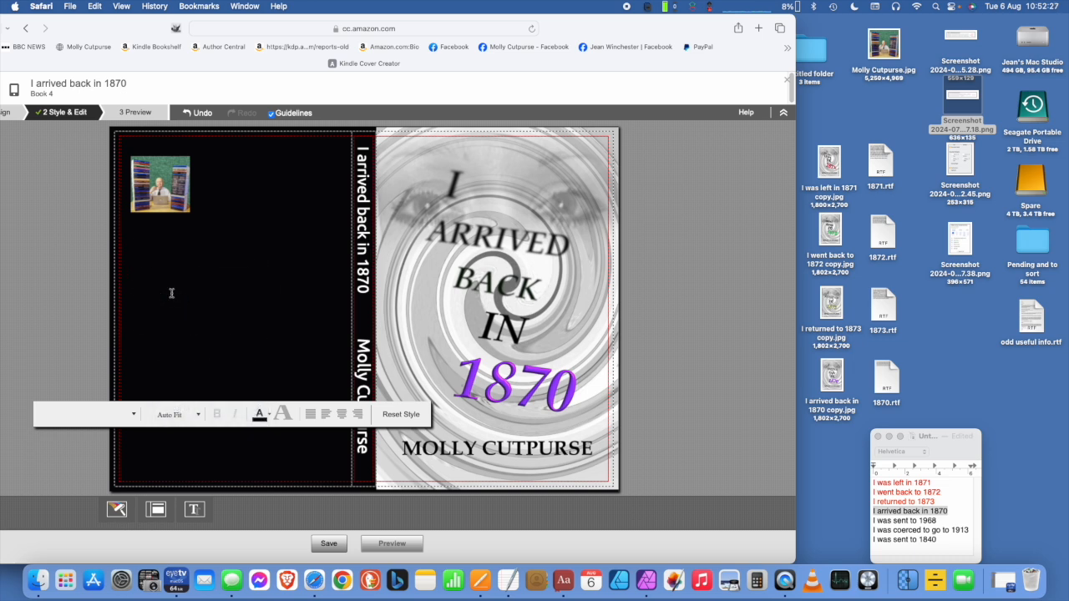
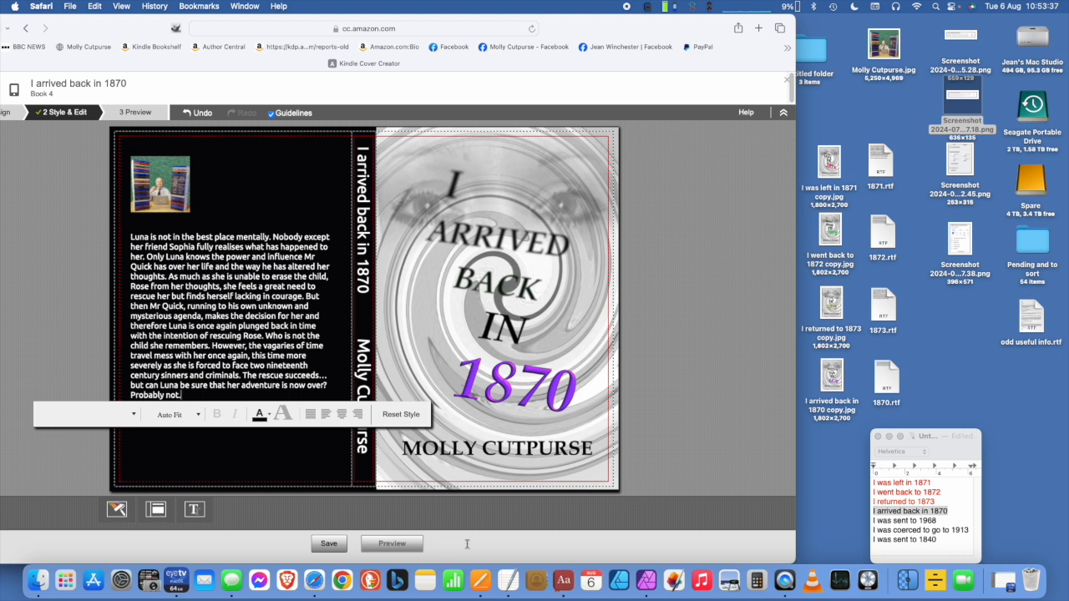
- Preview the finished paperback cover, then save and submit it
click(402, 544)
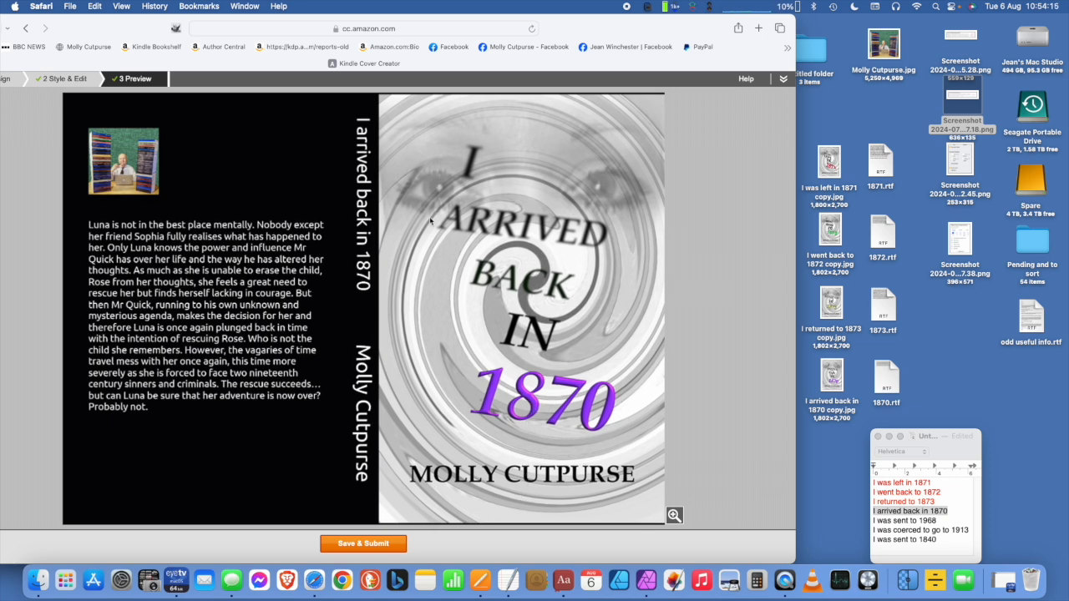
click(360, 545)
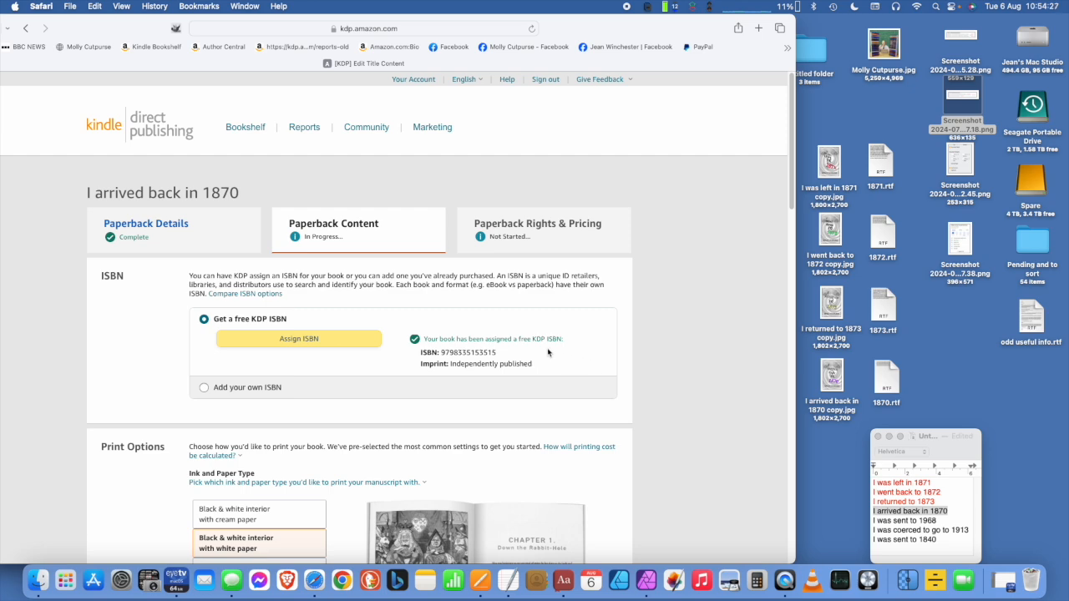
- Answer No to the question about using AI tools in creating the book's texts, images or translations
scroll(652, 383, down, 5)
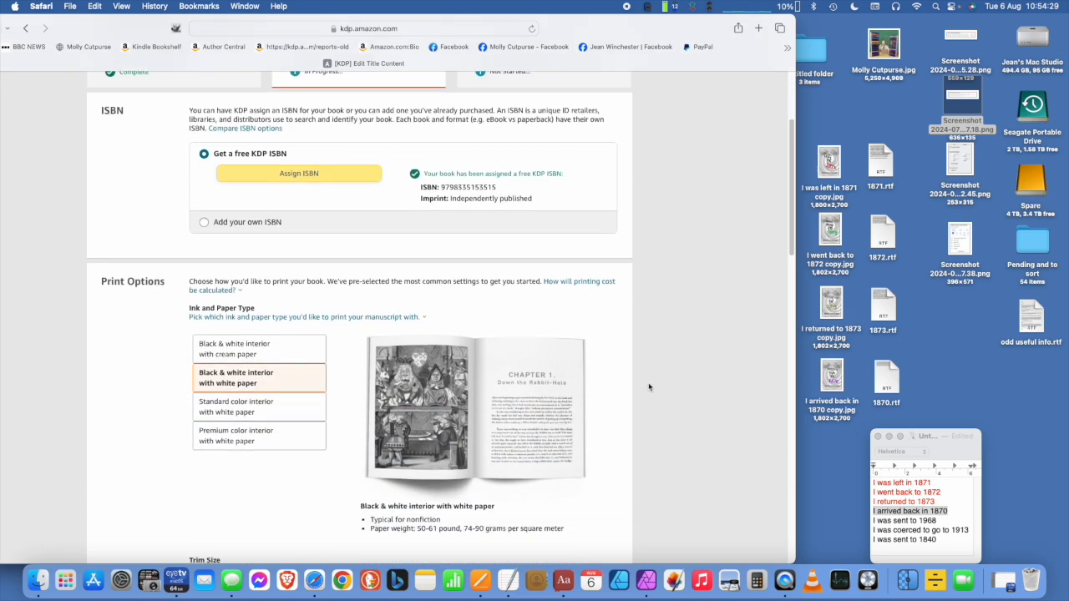
scroll(647, 387, down, 8)
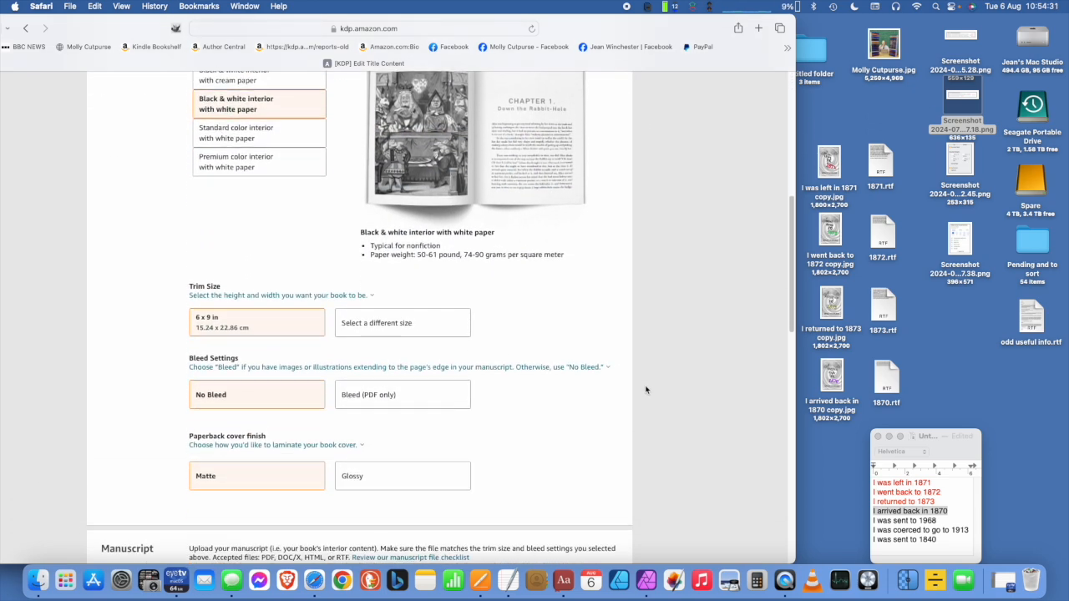
scroll(644, 390, down, 6)
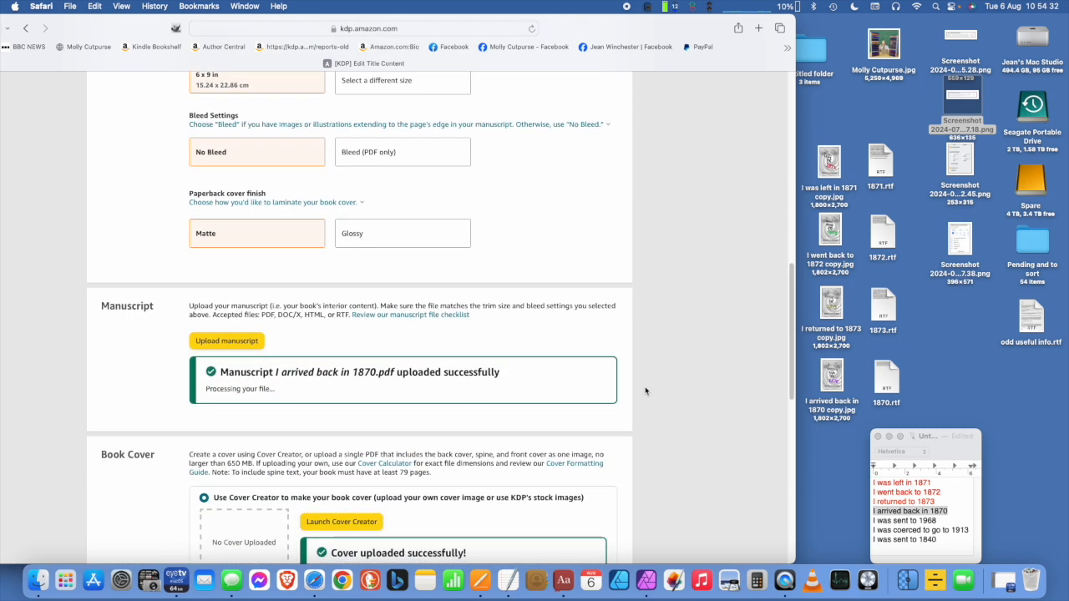
scroll(645, 391, down, 5)
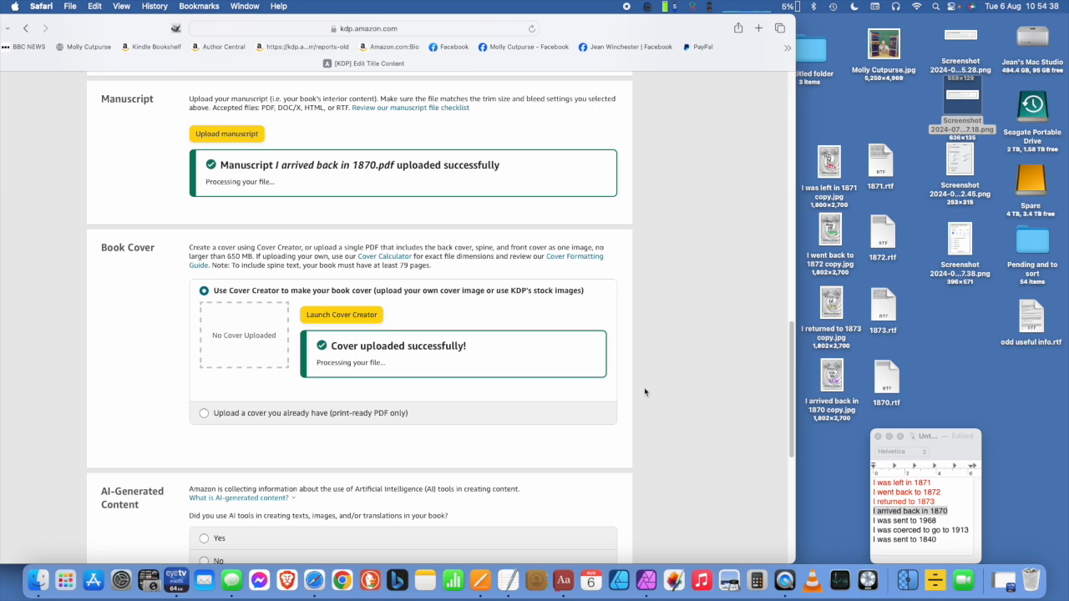
scroll(645, 390, down, 2)
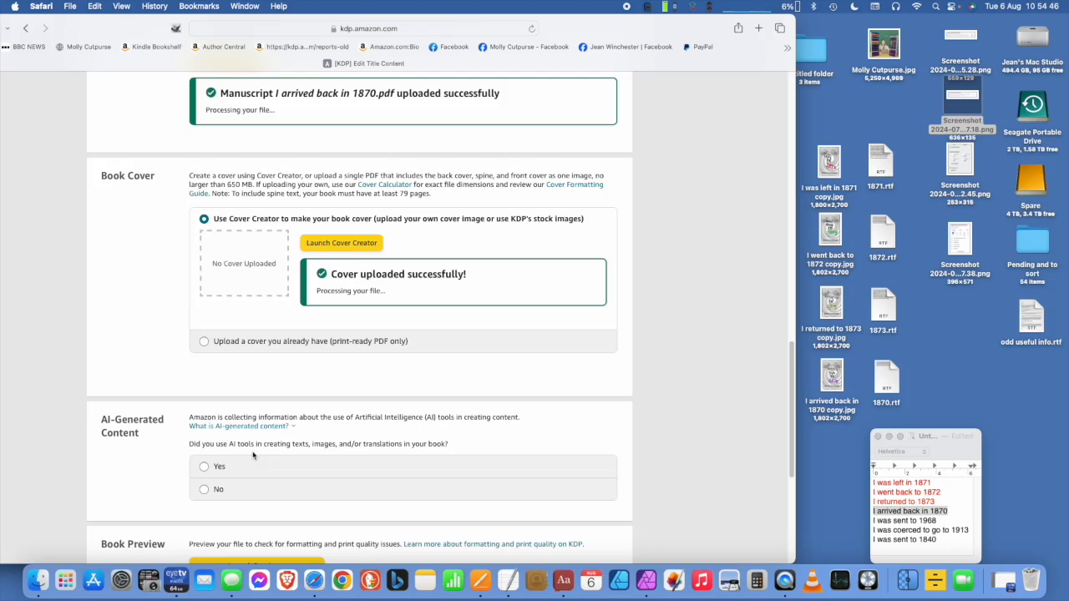
click(205, 490)
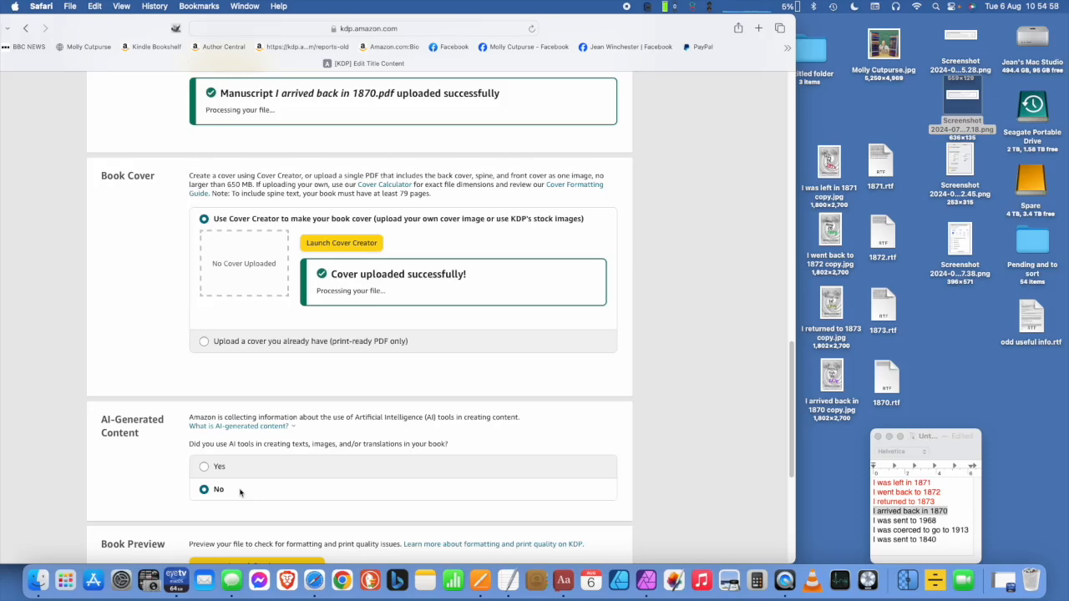
- Launch the print previewer for the paperback, then enlarge and reposition the Safari window to show the whole preview
scroll(239, 492, down, 2)
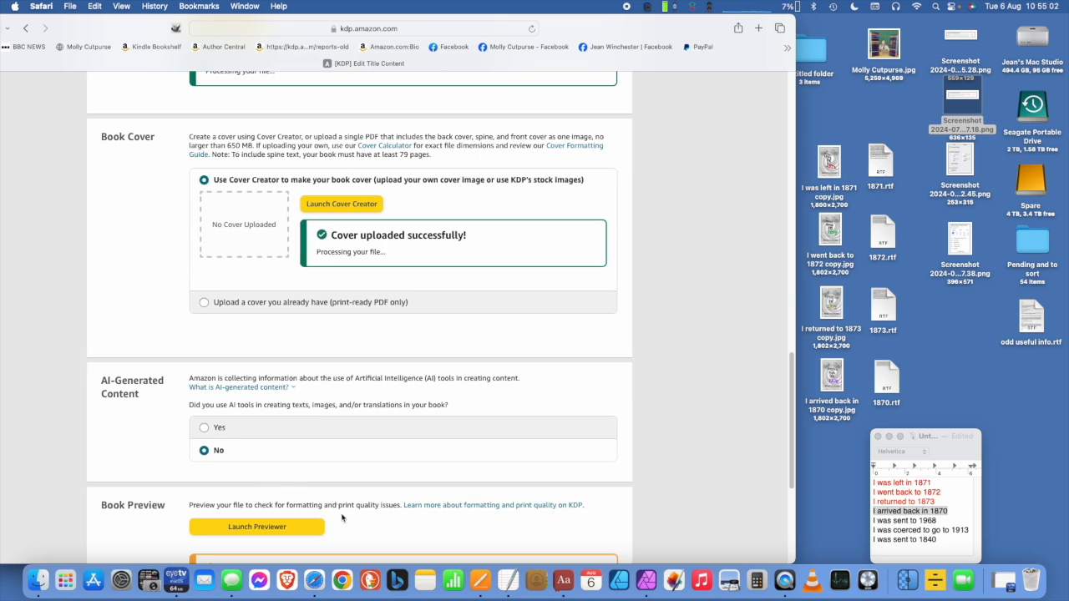
scroll(342, 522, up, 1)
scroll(342, 522, up, 1)
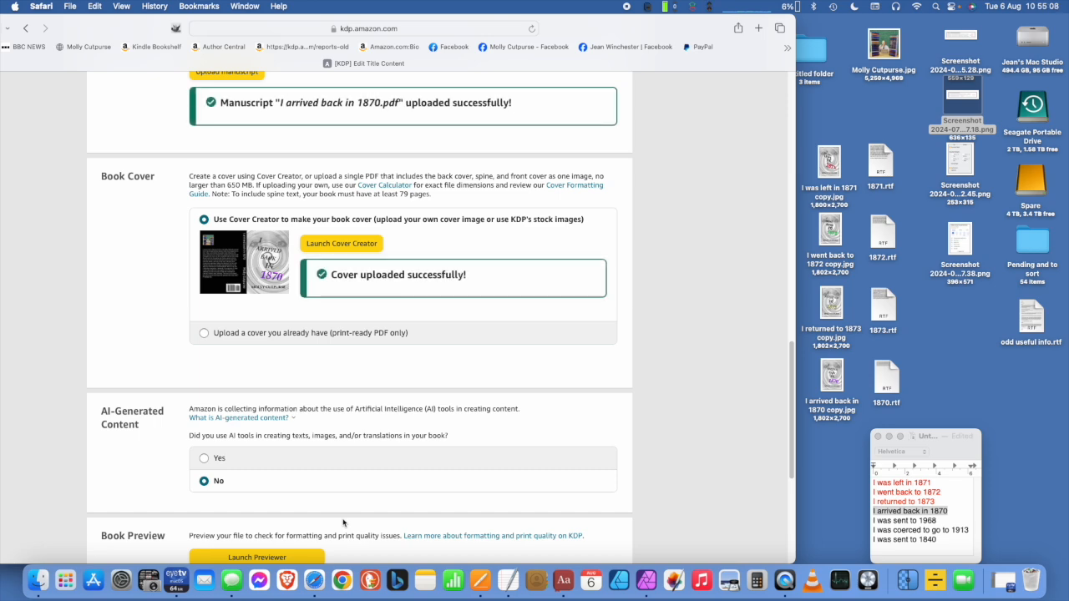
scroll(322, 495, down, 3)
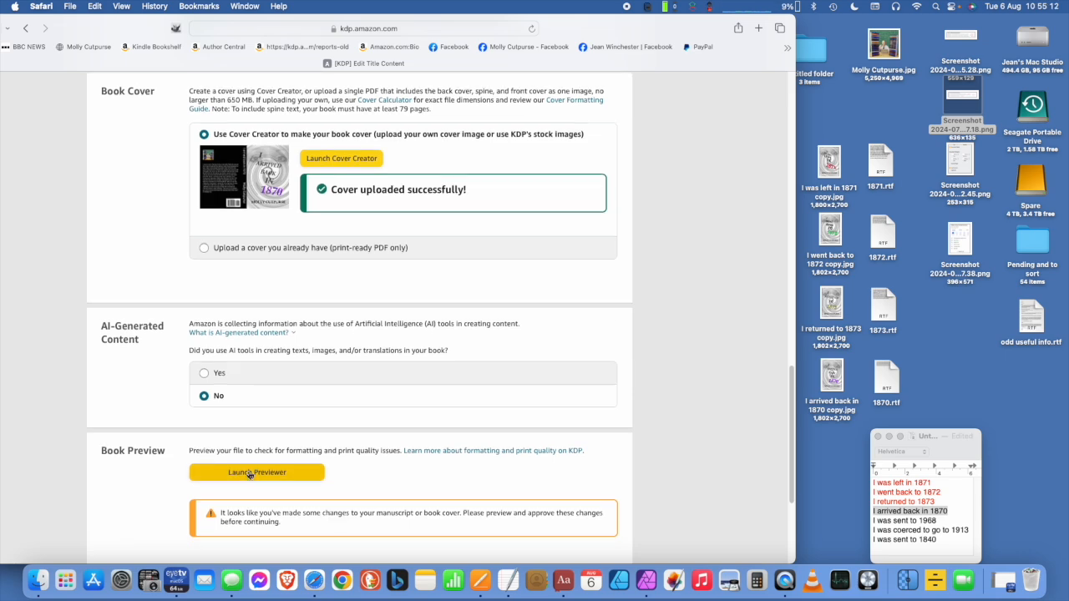
click(250, 473)
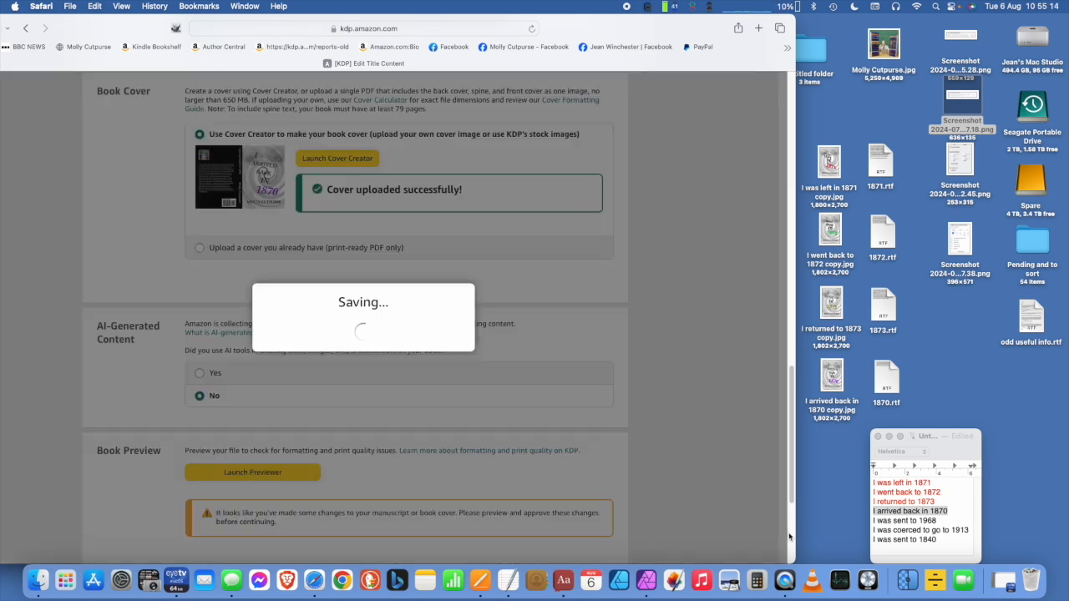
drag(793, 562, 936, 570)
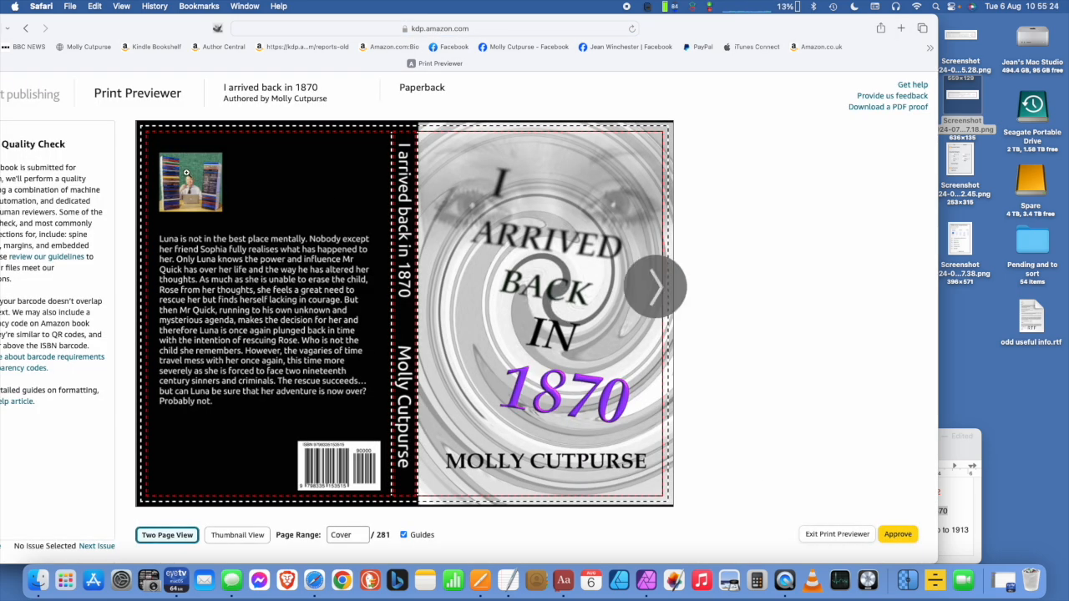
drag(113, 25, 184, 23)
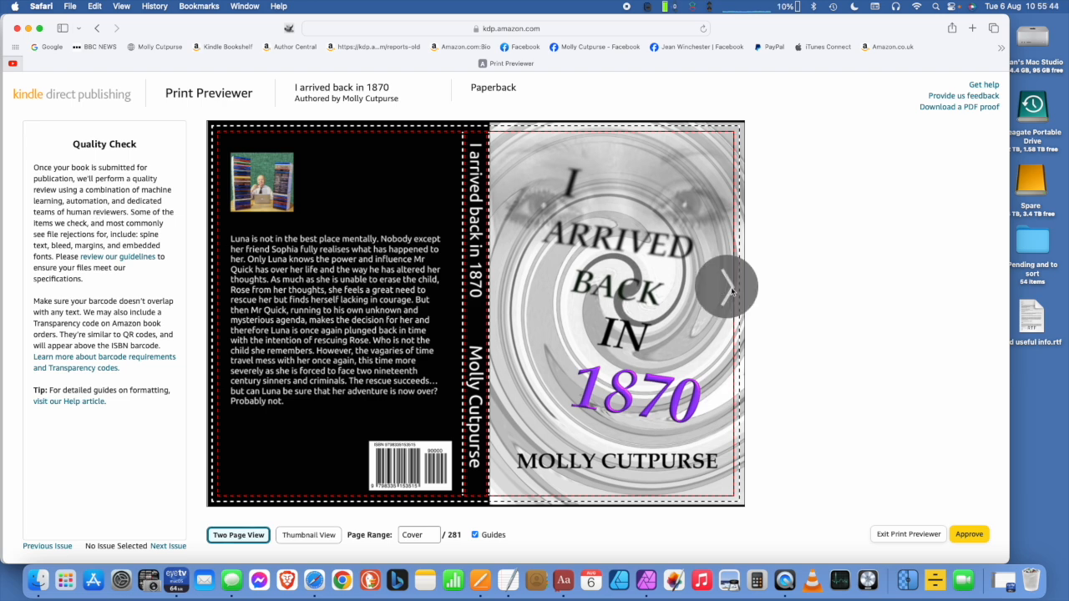
- Page through the paperback's interior as far as pages 6-7 to check the layout, then return to the cover
click(732, 289)
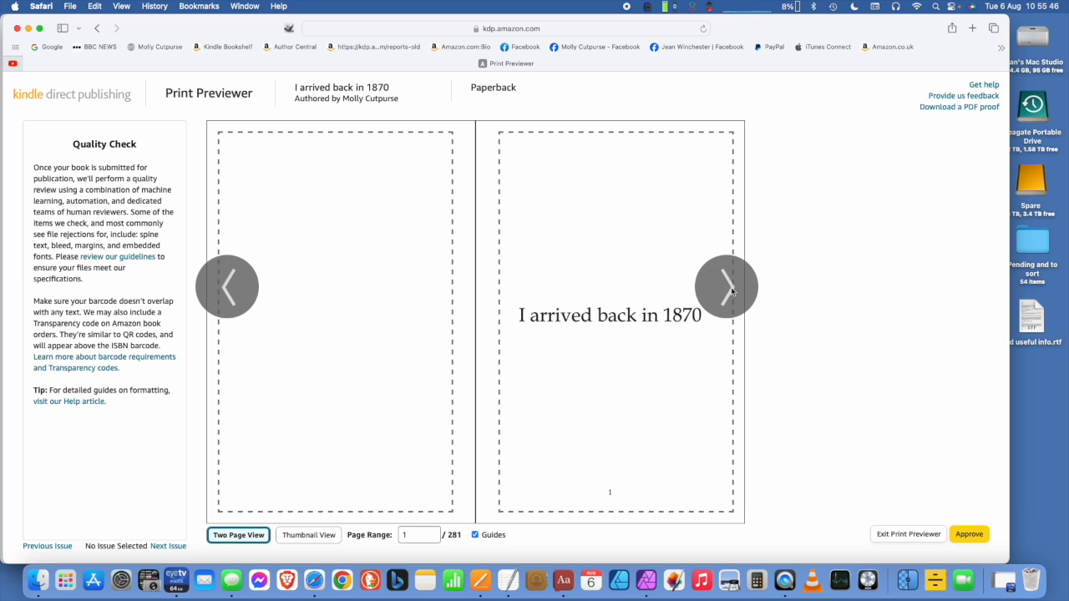
click(731, 288)
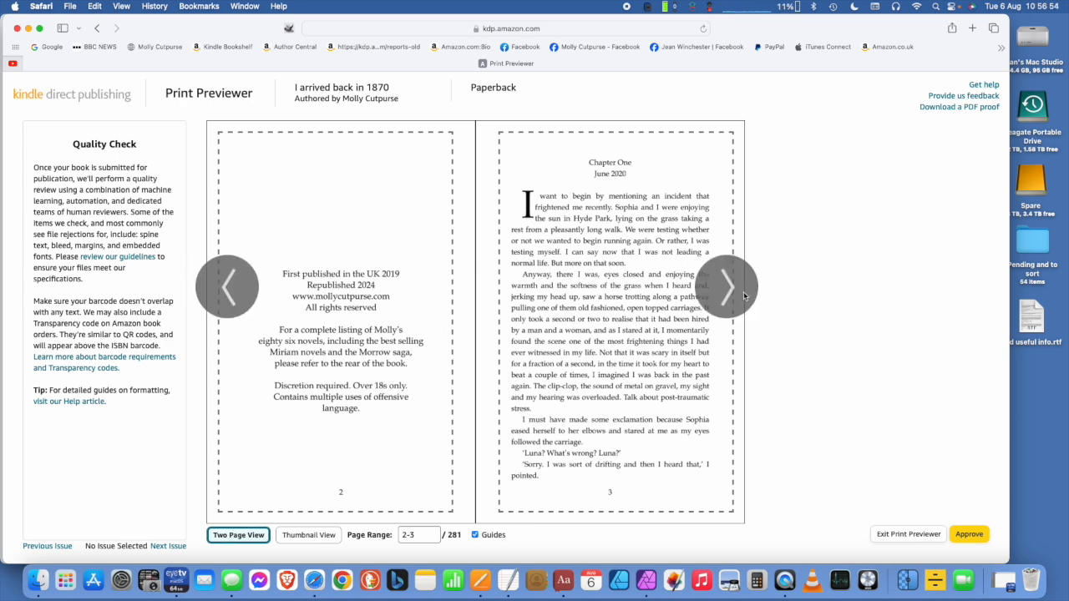
click(732, 290)
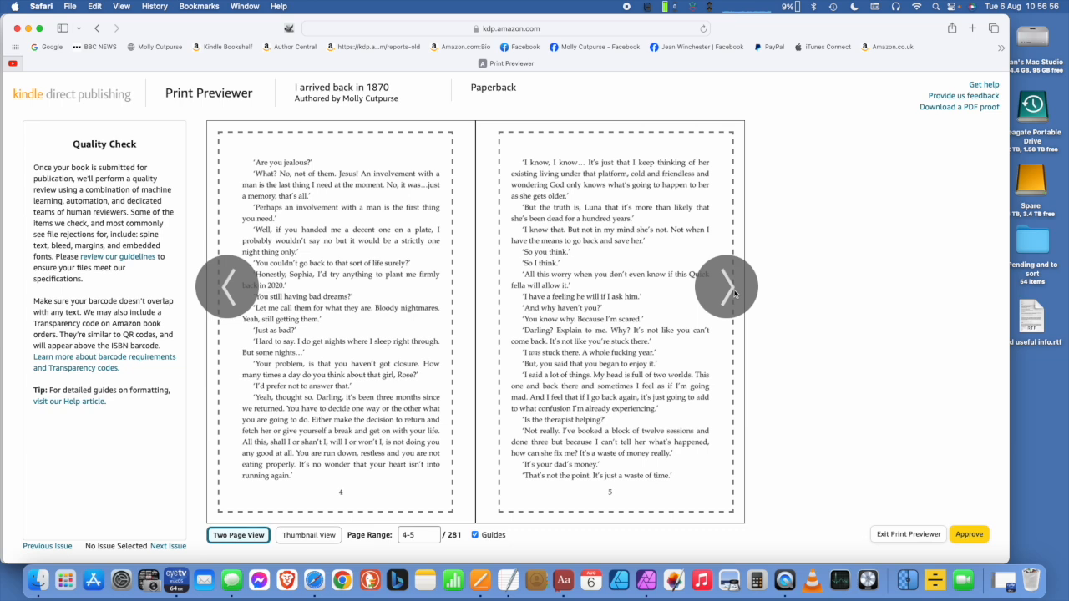
click(734, 291)
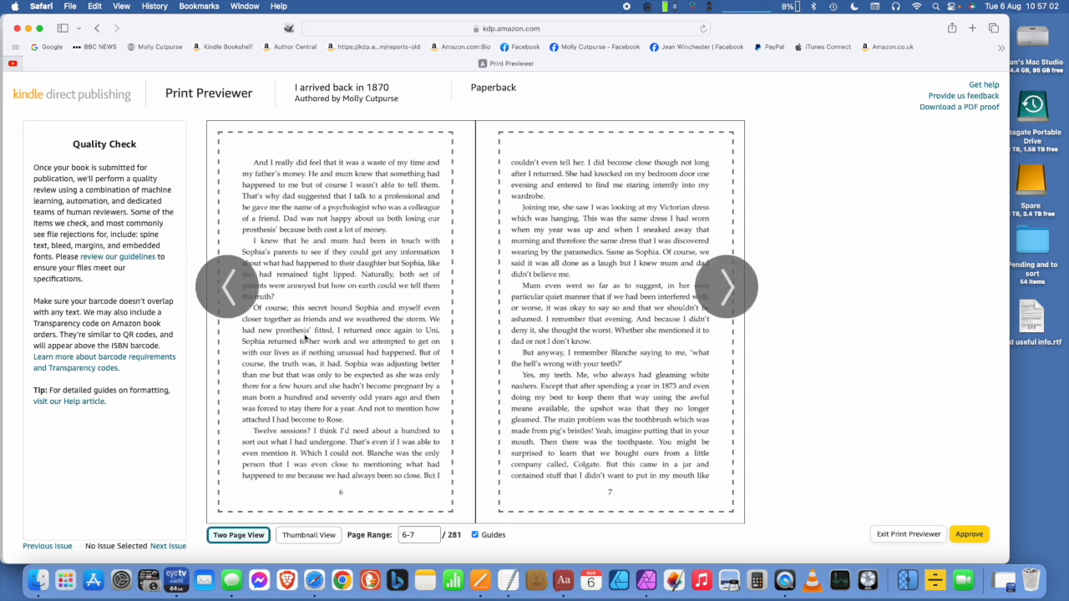
click(225, 286)
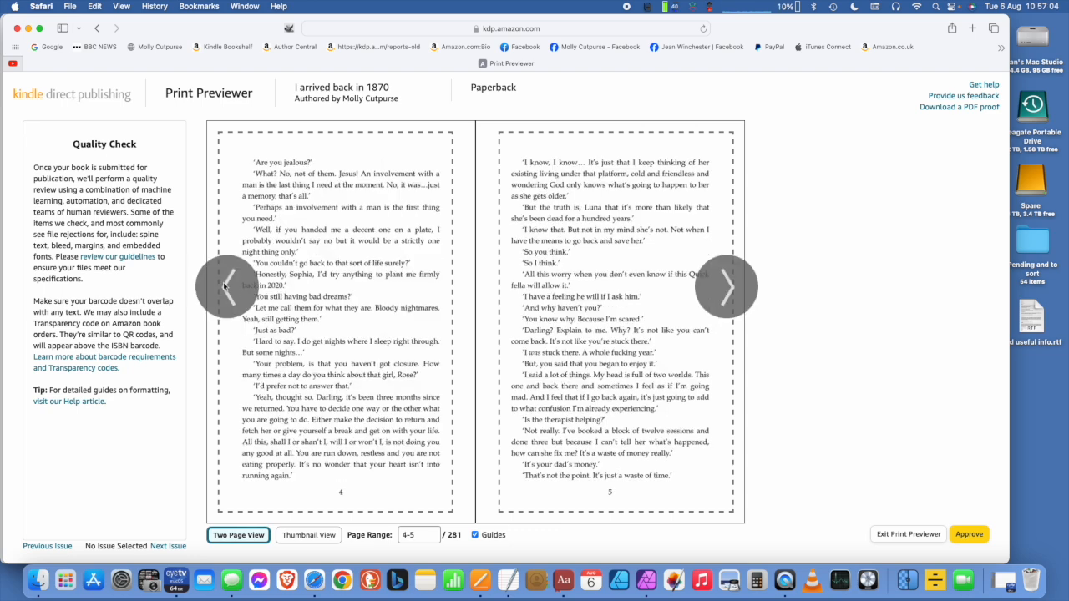
click(224, 286)
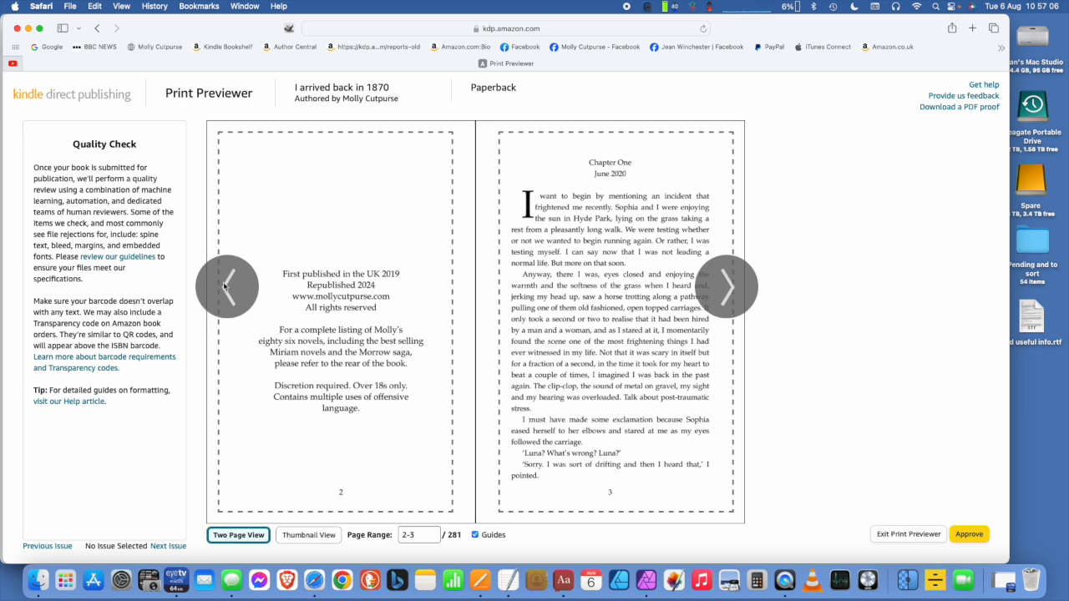
double_click(225, 286)
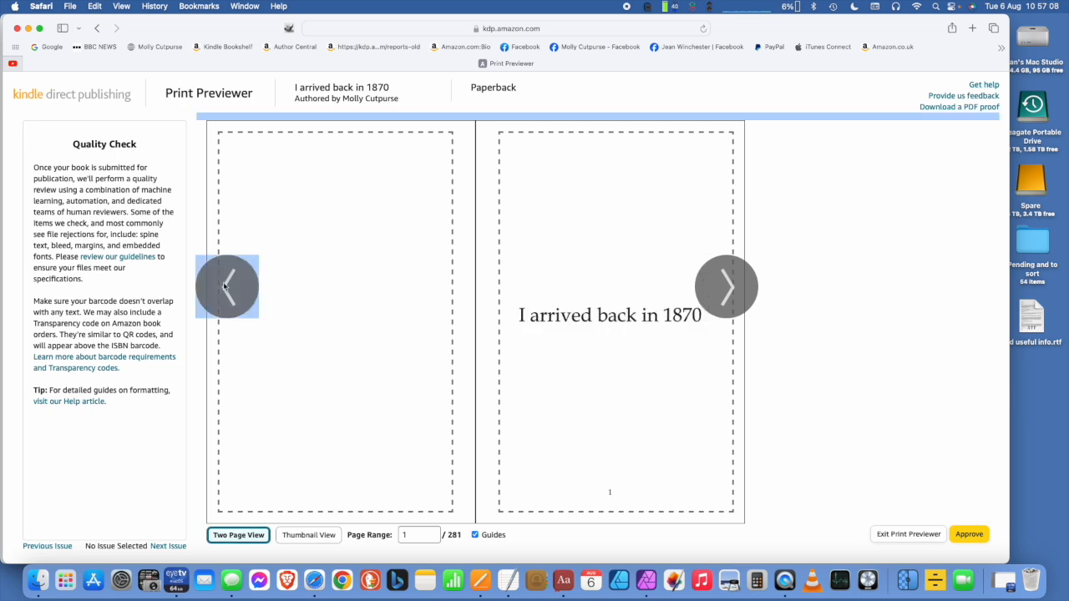
click(224, 287)
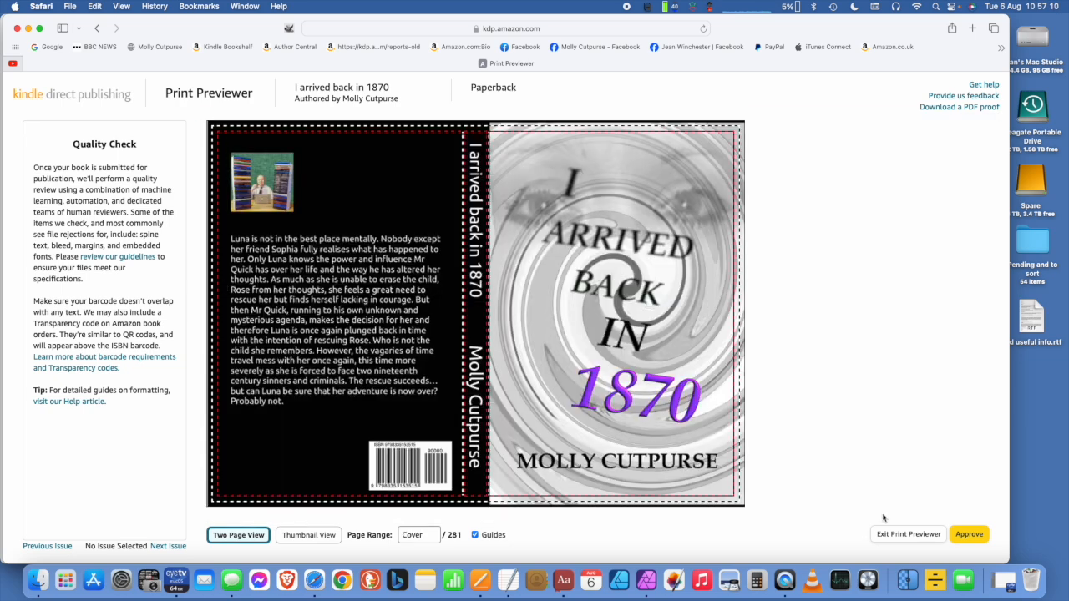
- Approve the paperback's print preview and return to the Paperback Content page
click(967, 534)
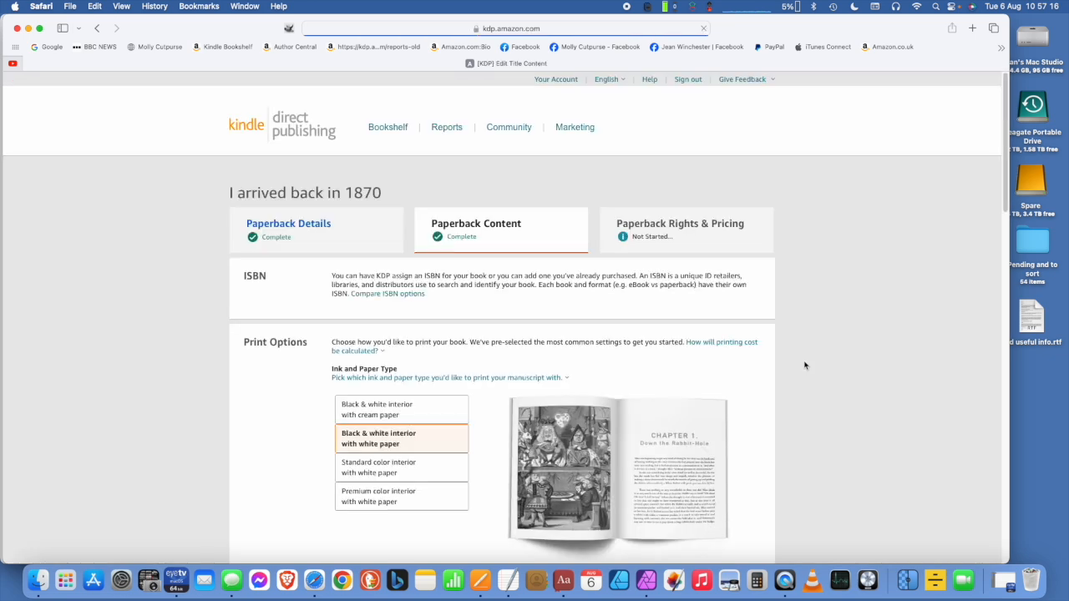
scroll(783, 344, down, 10)
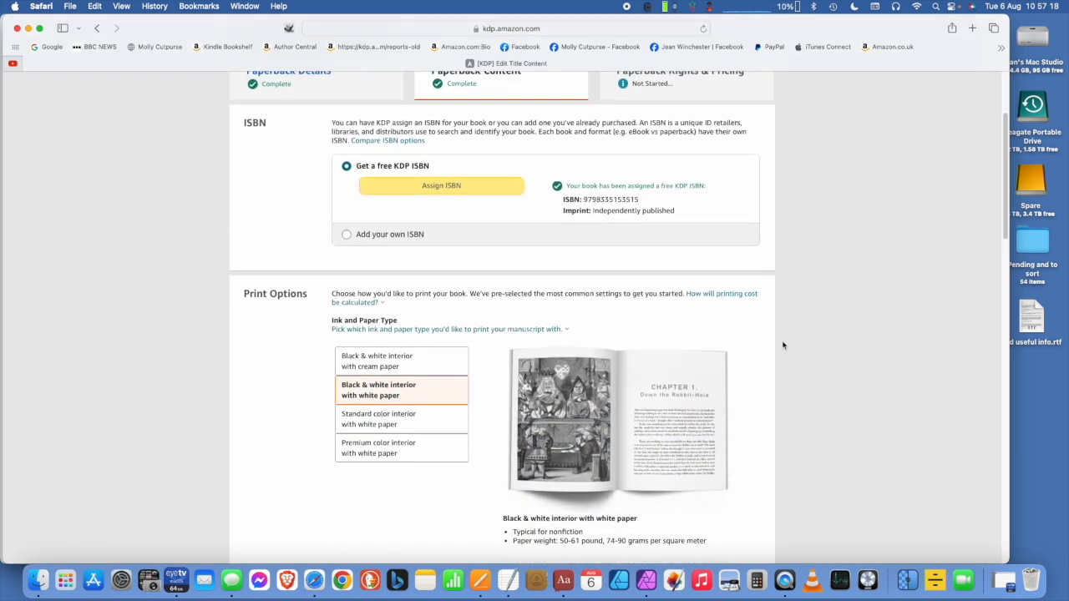
- Review the completed paperback content settings and printing cost summary, and save them to continue to Paperback Rights & Pricing
scroll(782, 345, down, 8)
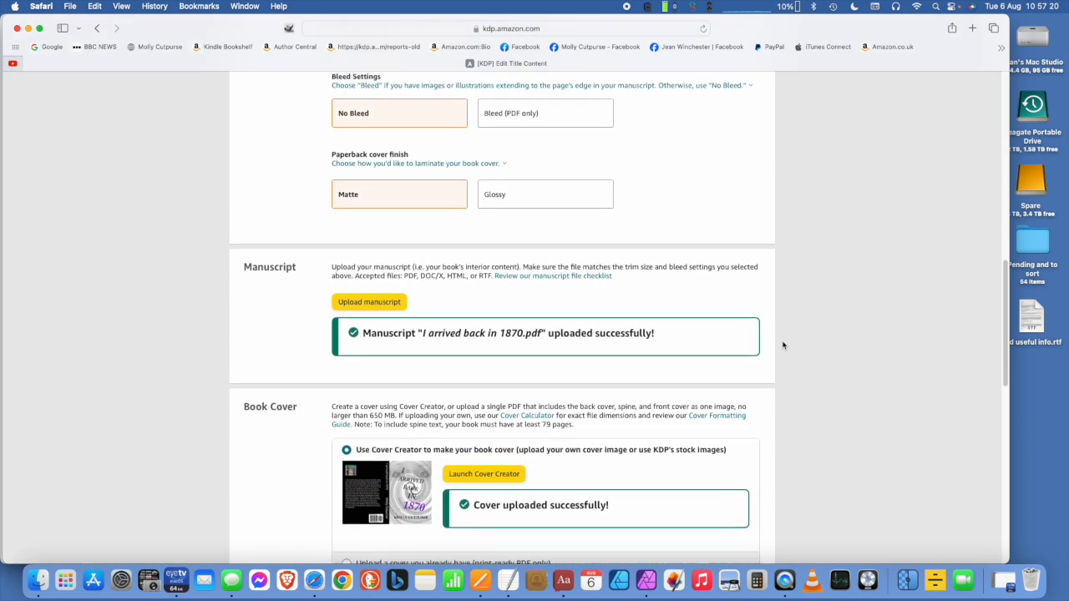
scroll(783, 345, down, 3)
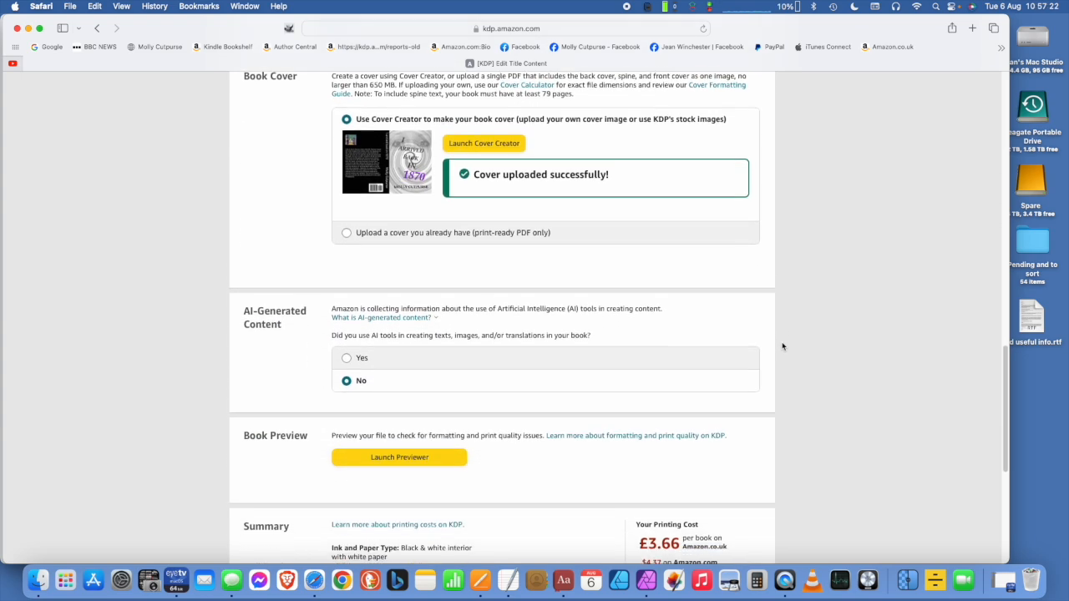
scroll(782, 346, down, 3)
scroll(782, 345, down, 2)
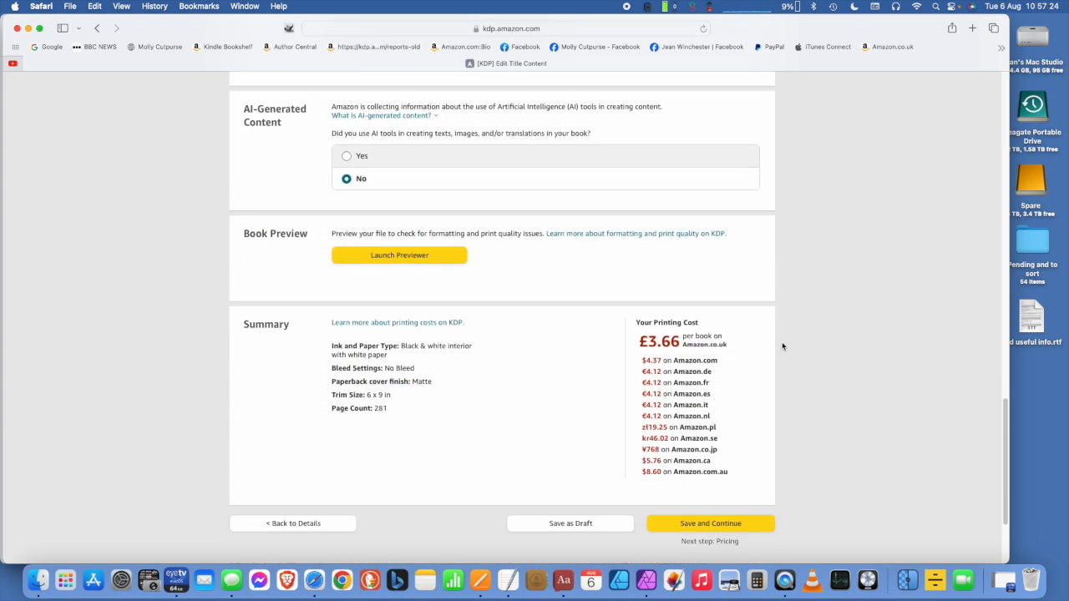
scroll(782, 345, down, 3)
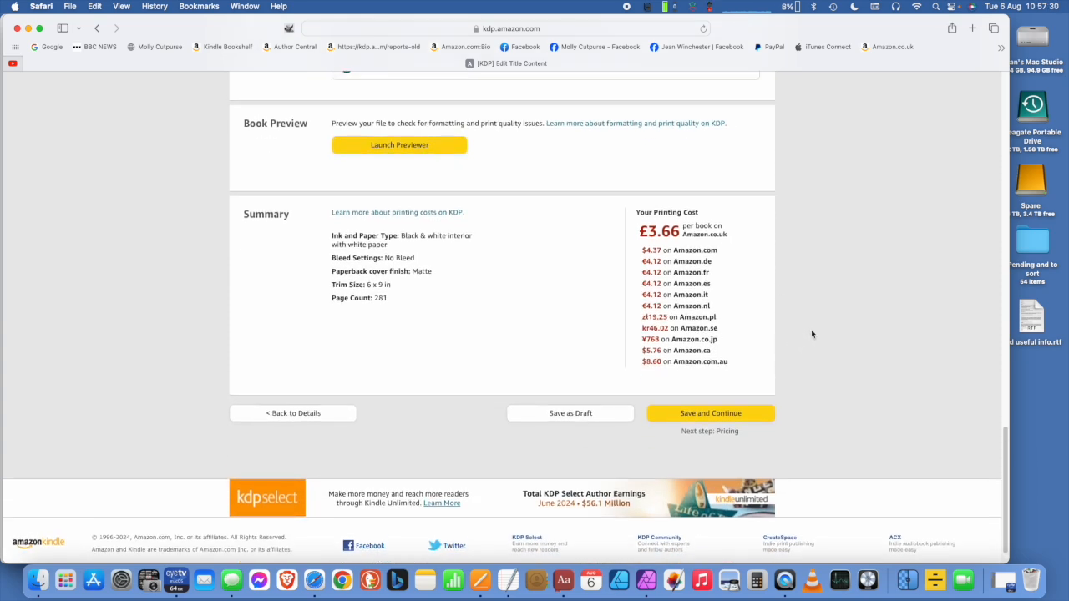
click(714, 413)
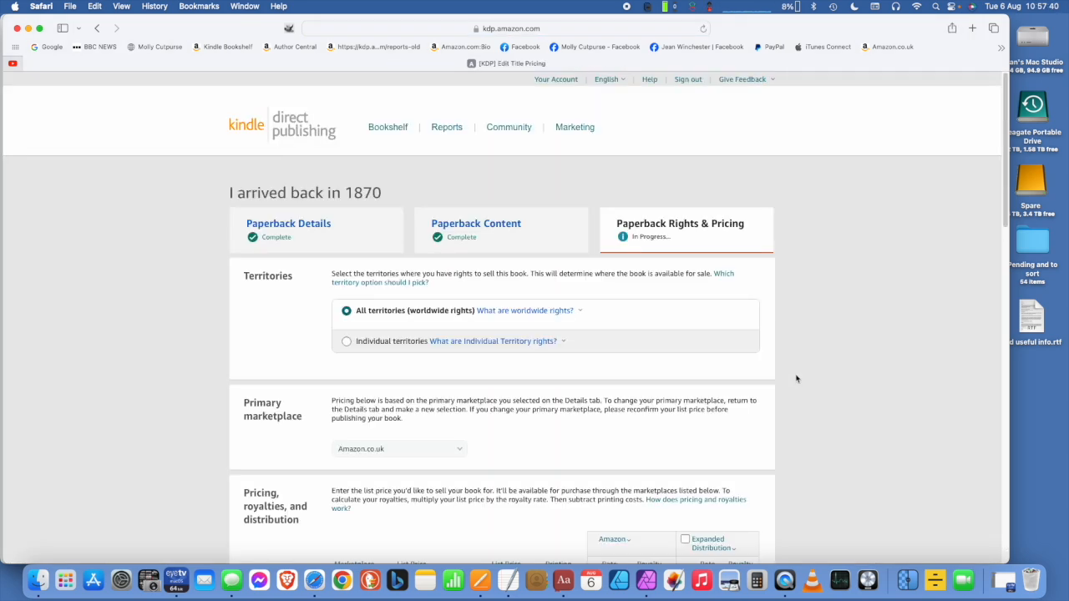
- Check the minimum list price explanation and set the paperback's Amazon.co.uk list price to £6.99
scroll(796, 378, down, 3)
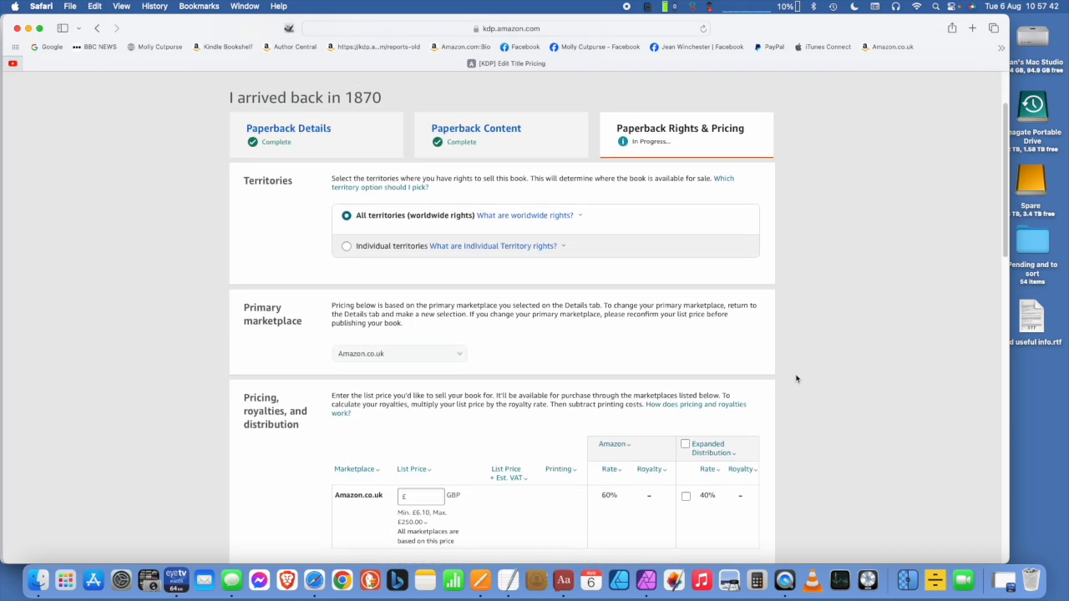
scroll(796, 378, down, 2)
scroll(457, 314, down, 2)
scroll(455, 314, down, 2)
click(445, 310)
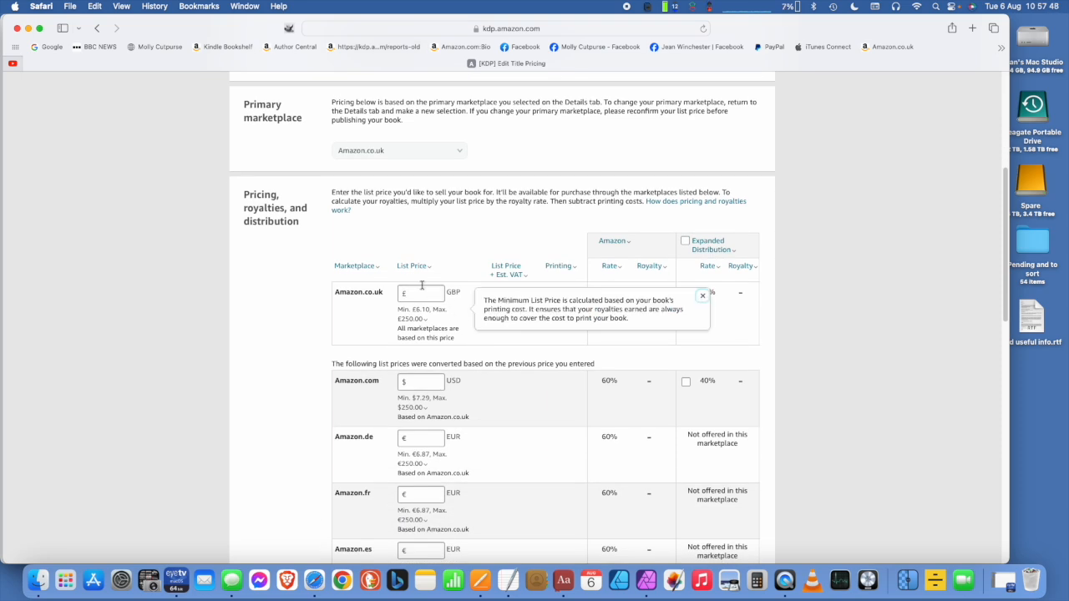
click(328, 308)
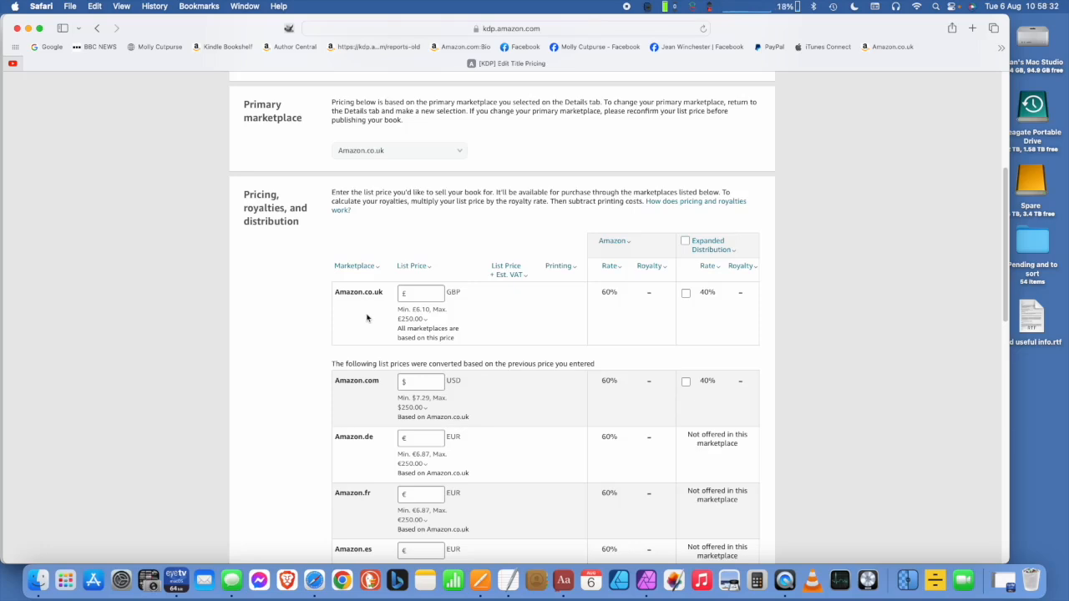
click(413, 295)
text(6.99)
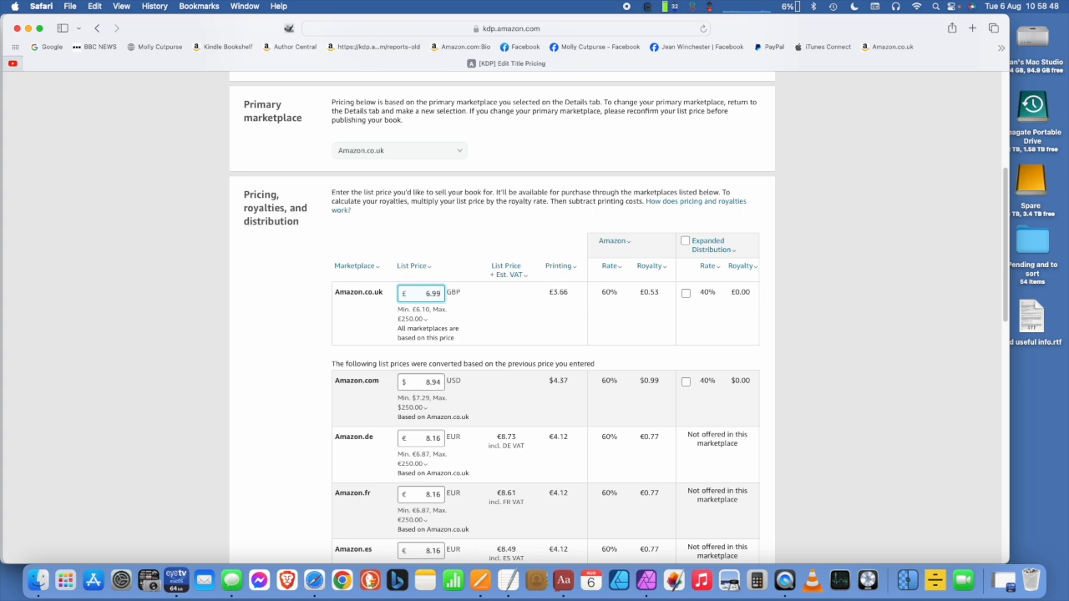
click(424, 318)
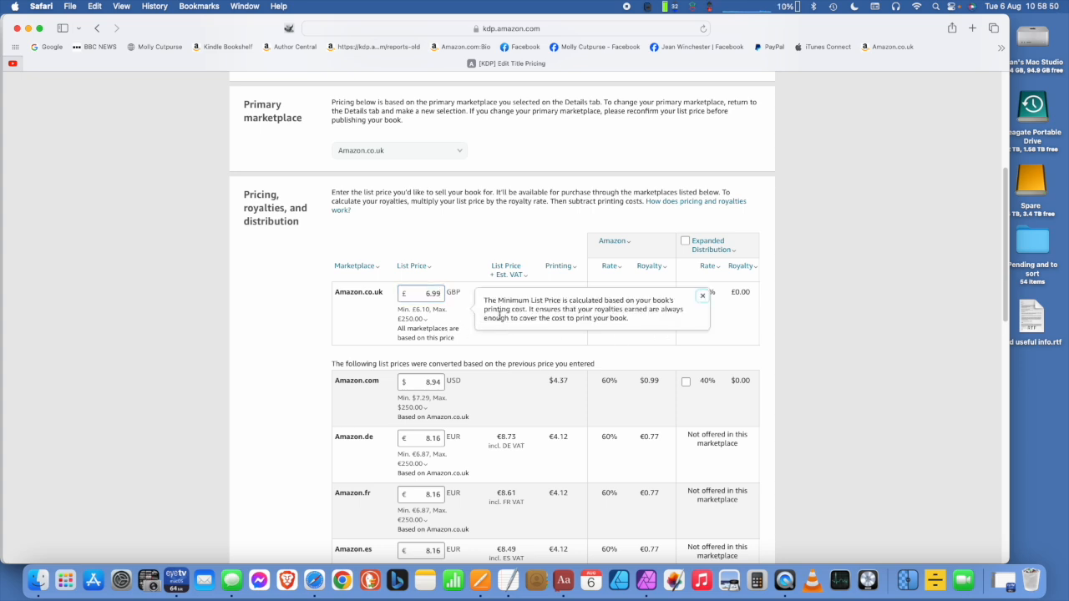
click(353, 315)
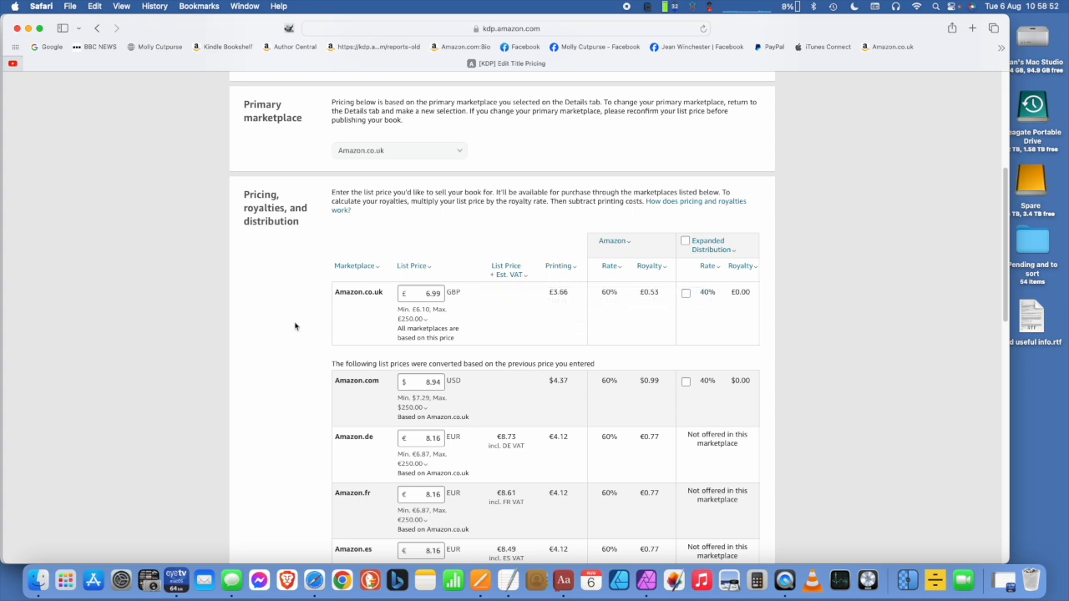
- Review the converted list prices for the other marketplaces, publish the paperback and dismiss the submission confirmation
scroll(295, 326, down, 3)
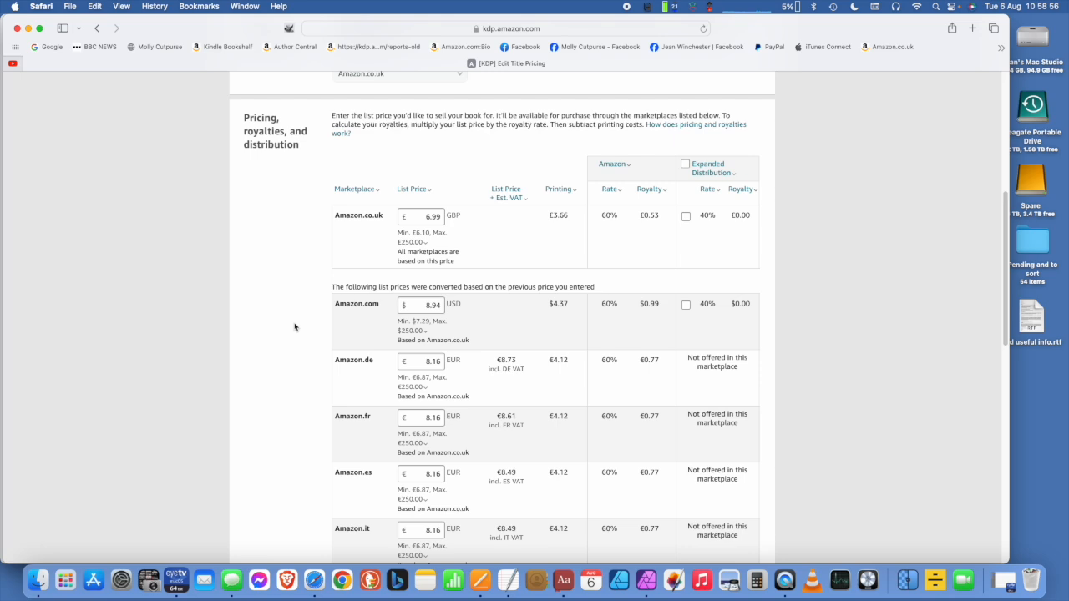
scroll(295, 327, down, 3)
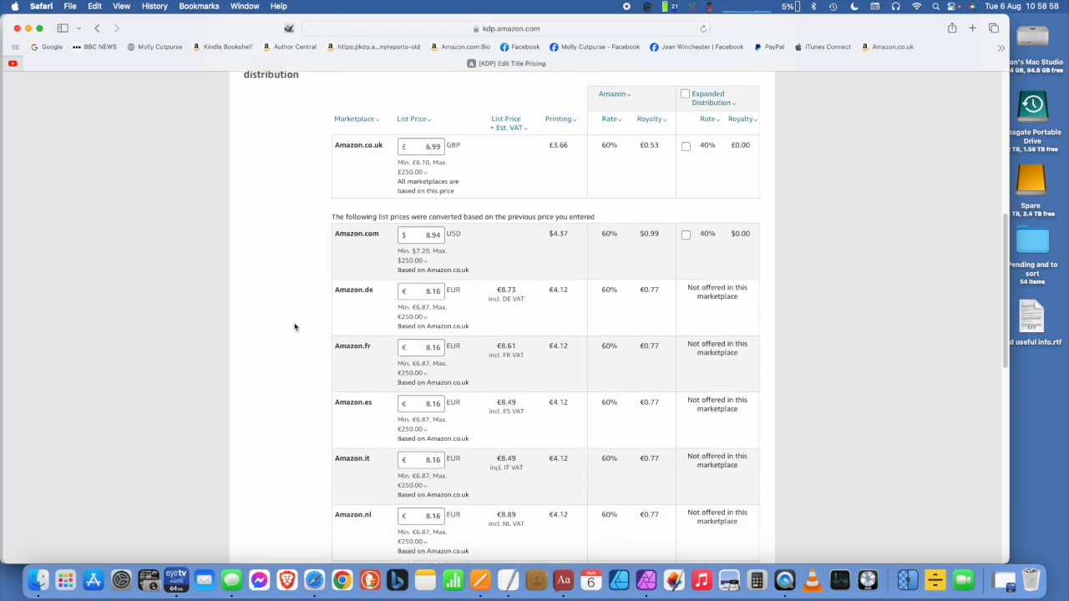
scroll(295, 327, down, 5)
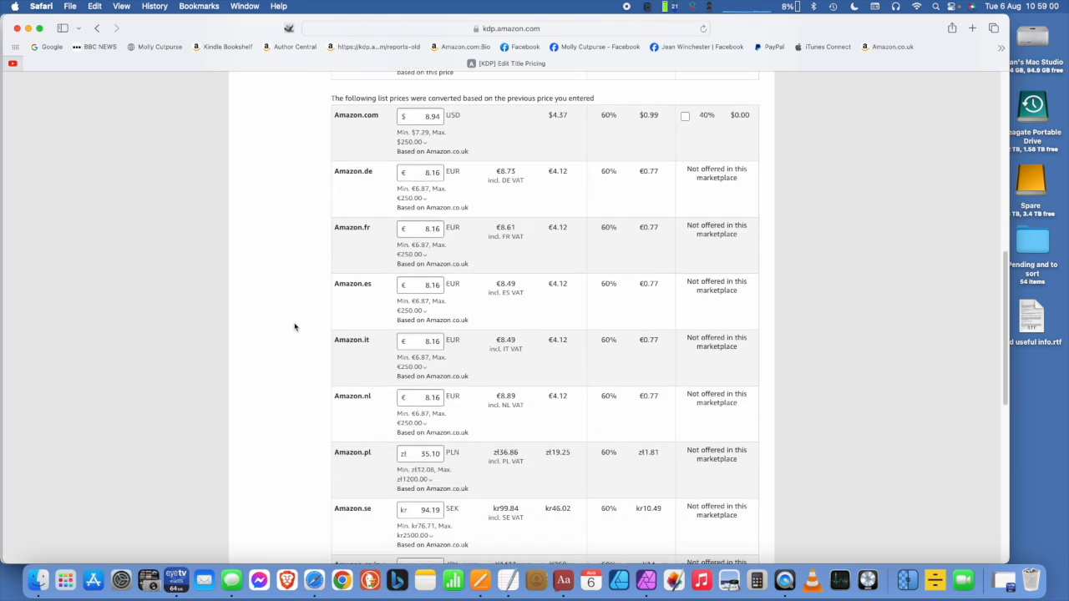
scroll(295, 326, up, 3)
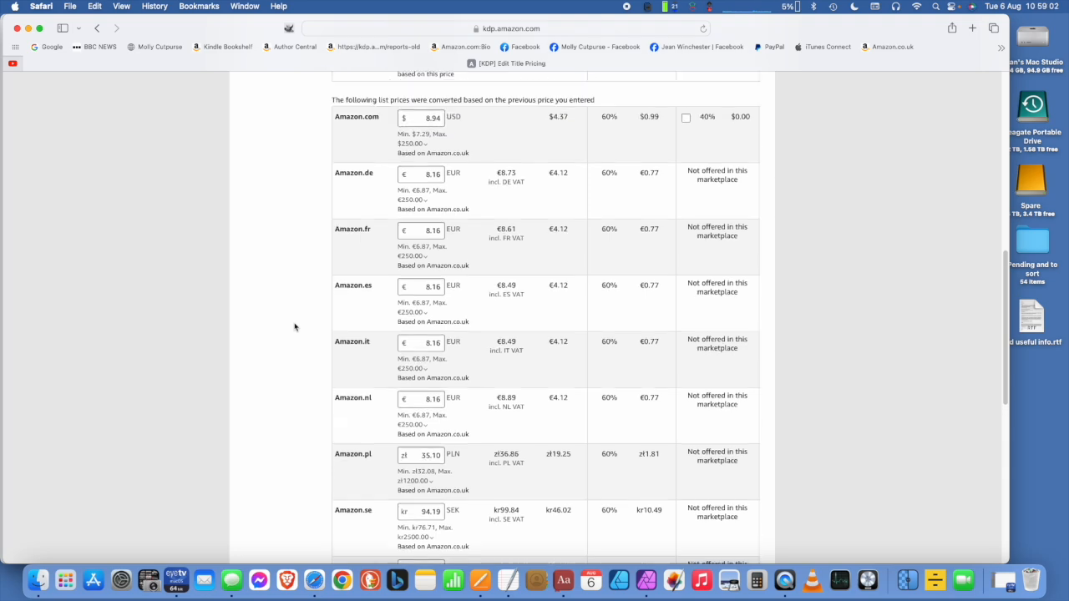
scroll(295, 326, down, 3)
scroll(294, 327, down, 12)
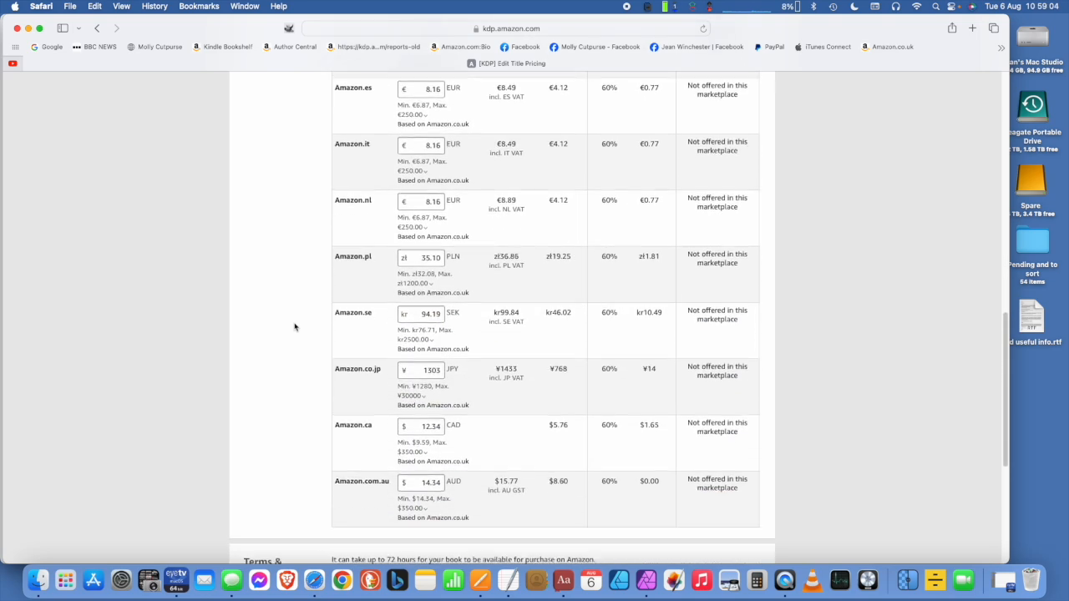
scroll(295, 326, down, 2)
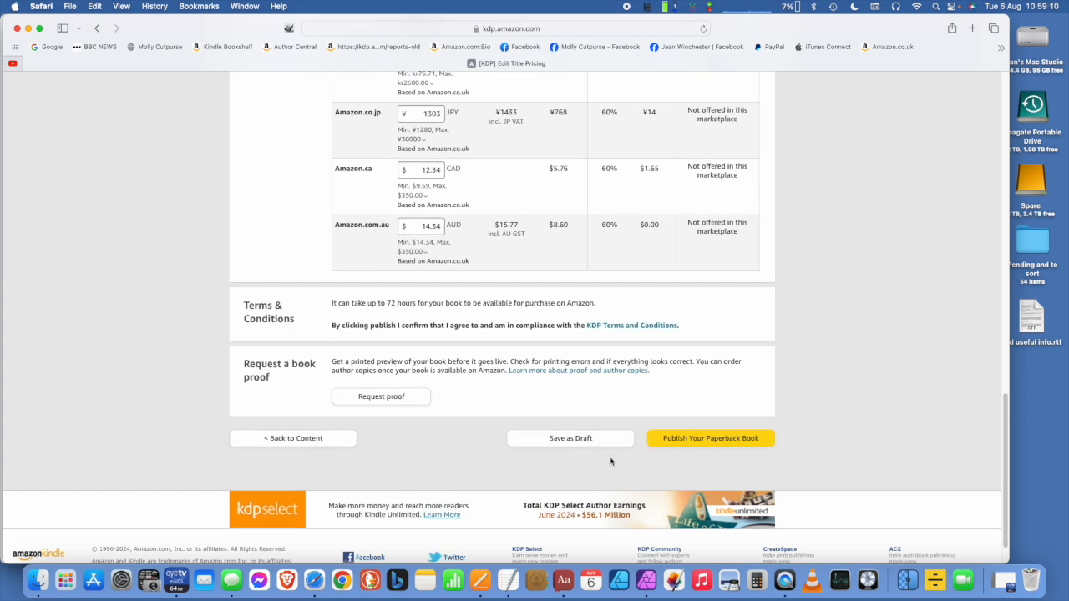
click(704, 440)
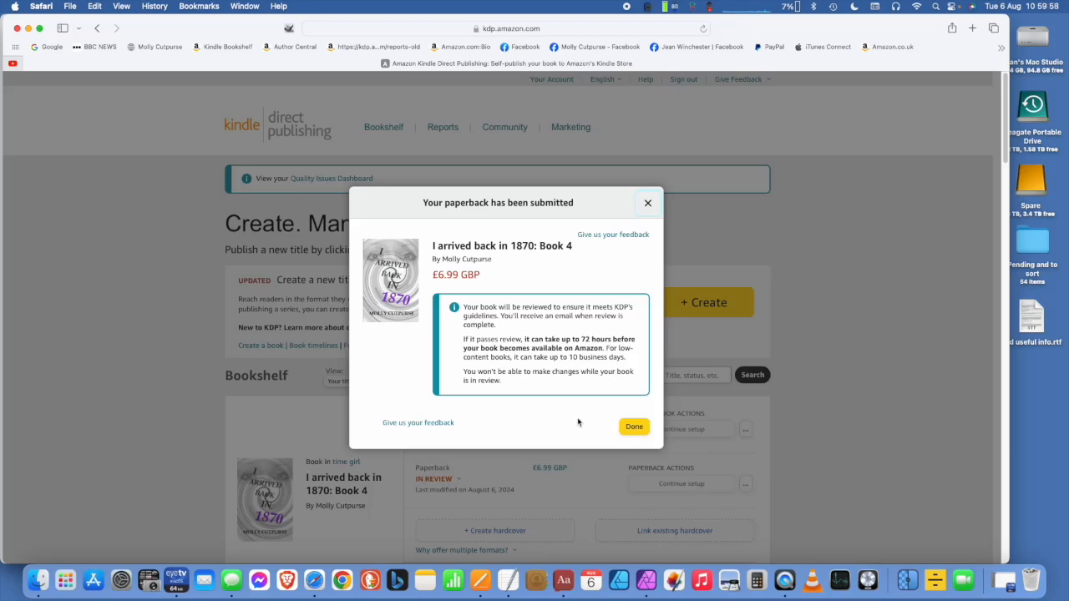
click(632, 427)
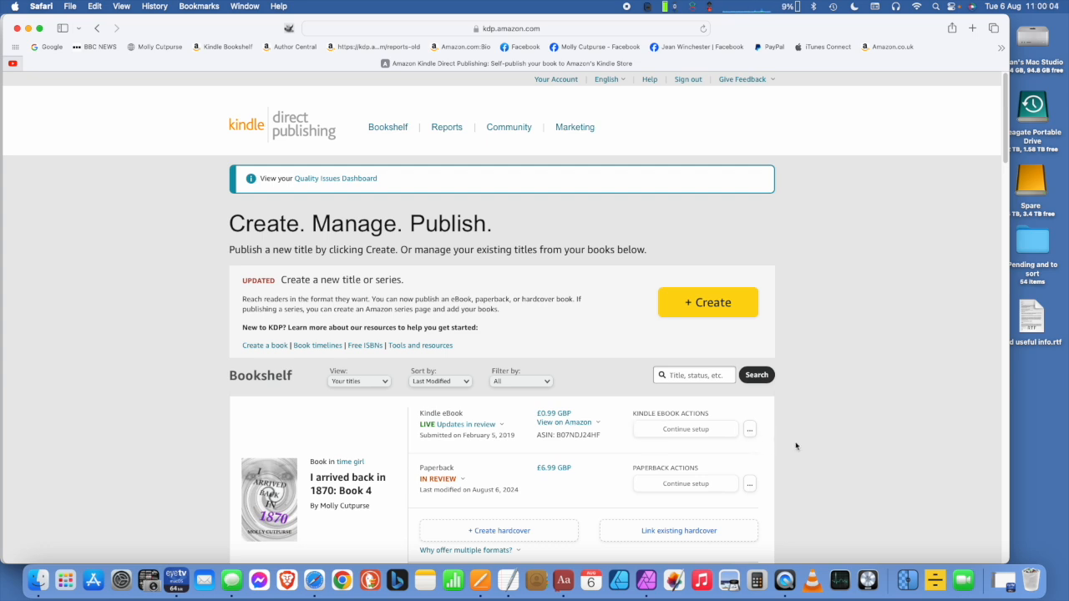
- Look through the Bookshelf entries for the time girl series and return to the 1870 book's entry
scroll(795, 448, down, 2)
scroll(792, 447, down, 1)
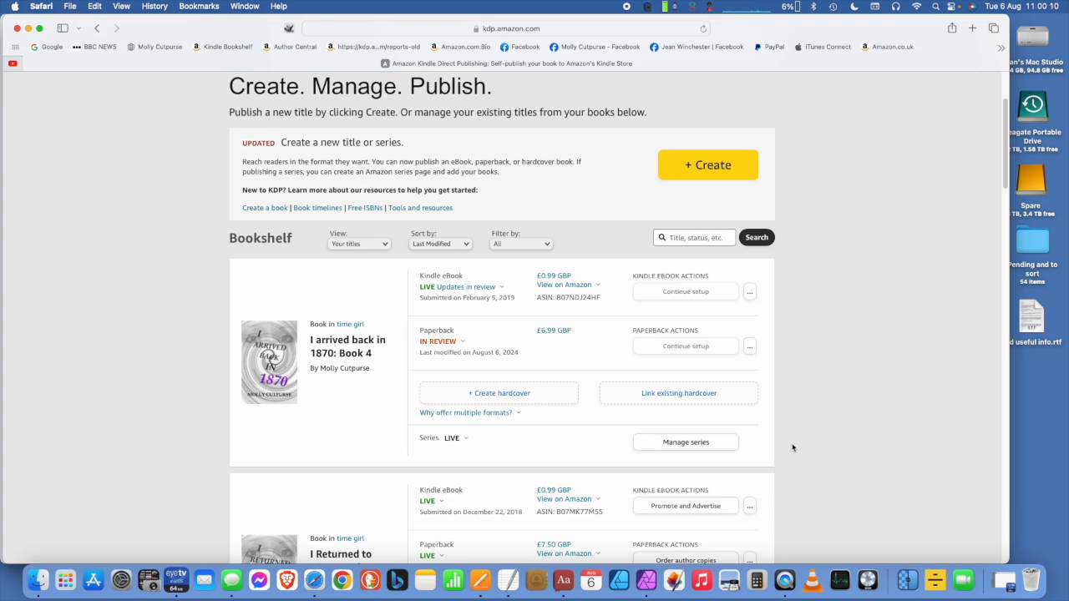
scroll(793, 448, down, 8)
scroll(792, 448, down, 5)
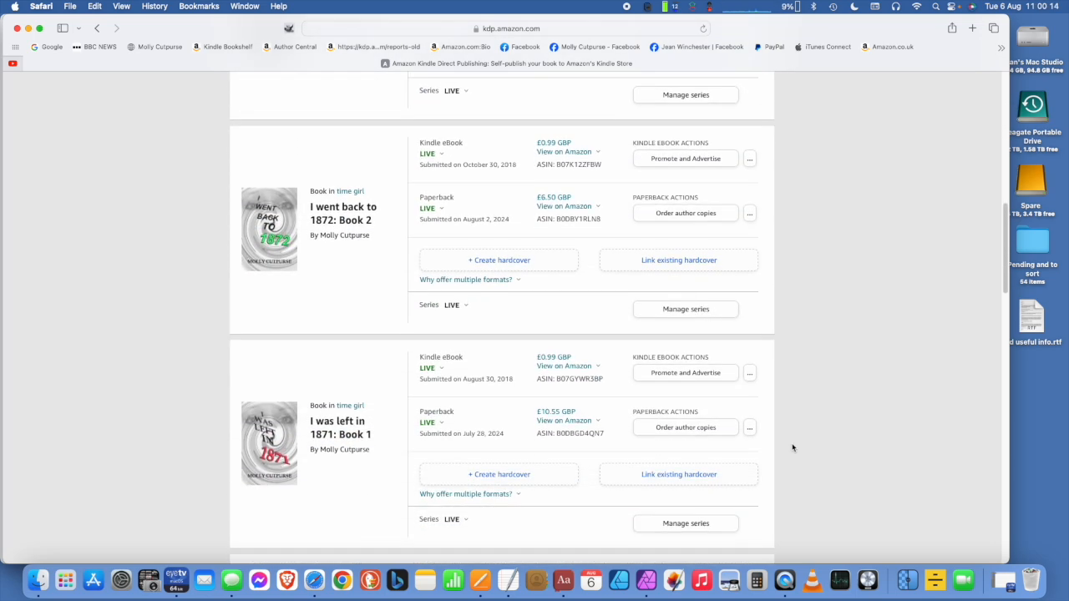
scroll(793, 448, up, 6)
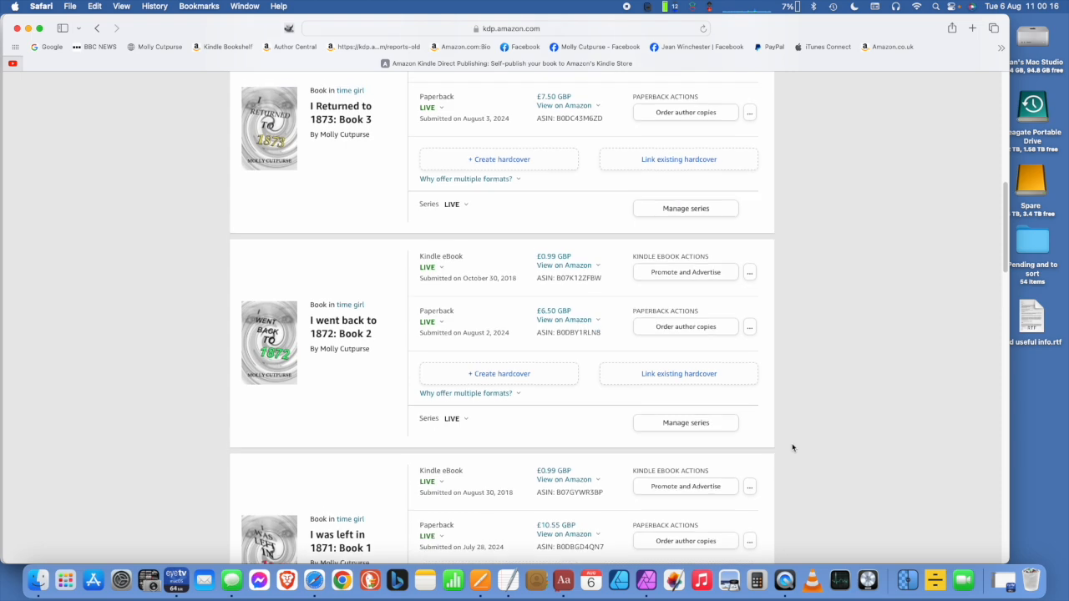
scroll(792, 448, up, 8)
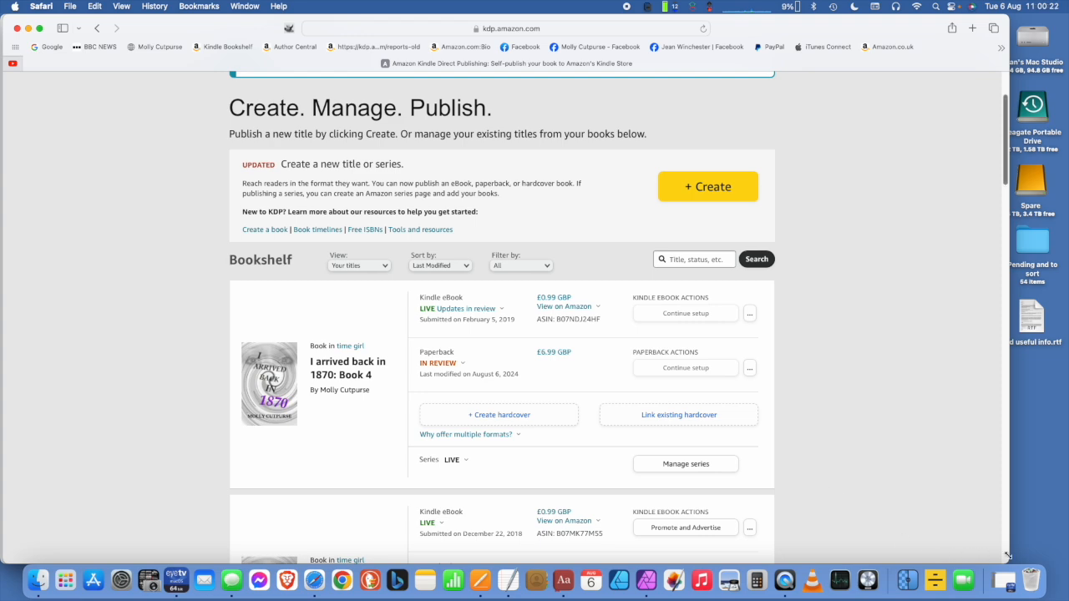
- Narrow the Safari window and colour the line "I arrived back in 1870" red in the TextEdit list, temporarily widening the note's window
drag(1008, 558, 859, 580)
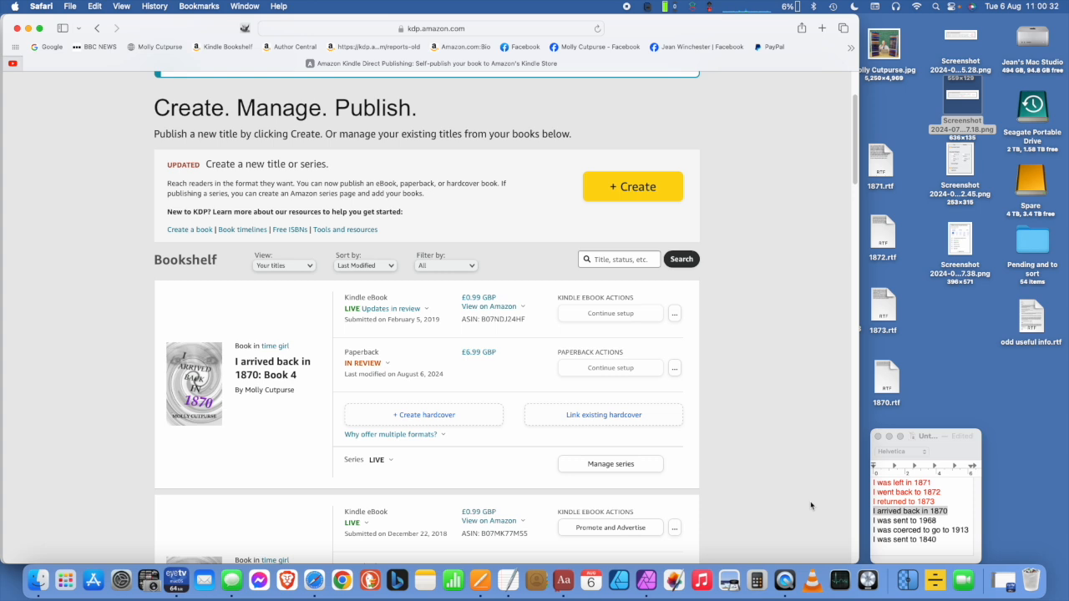
click(957, 512)
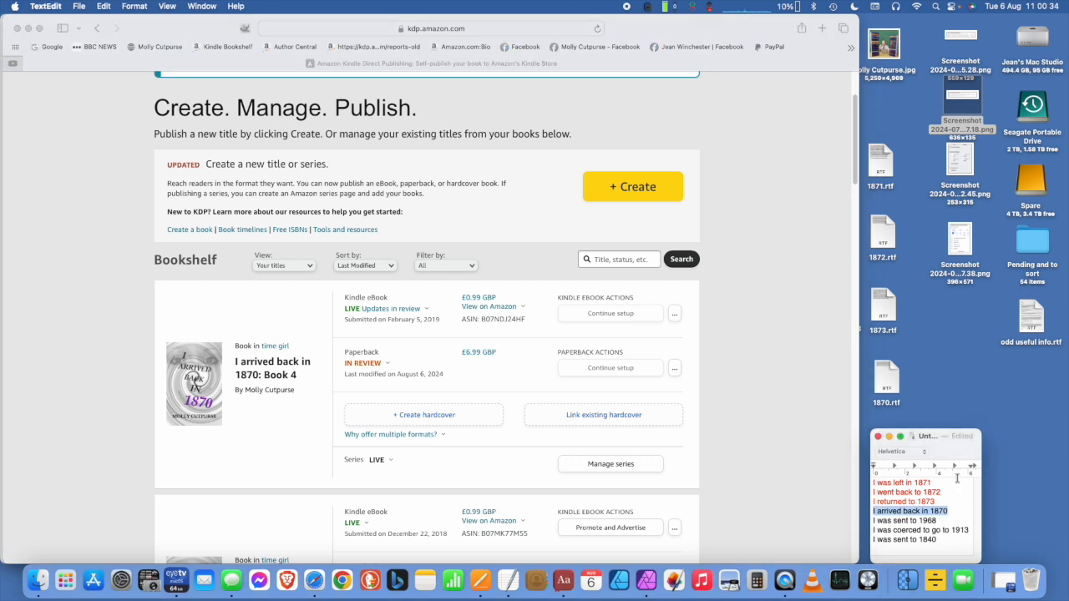
drag(980, 563, 1068, 563)
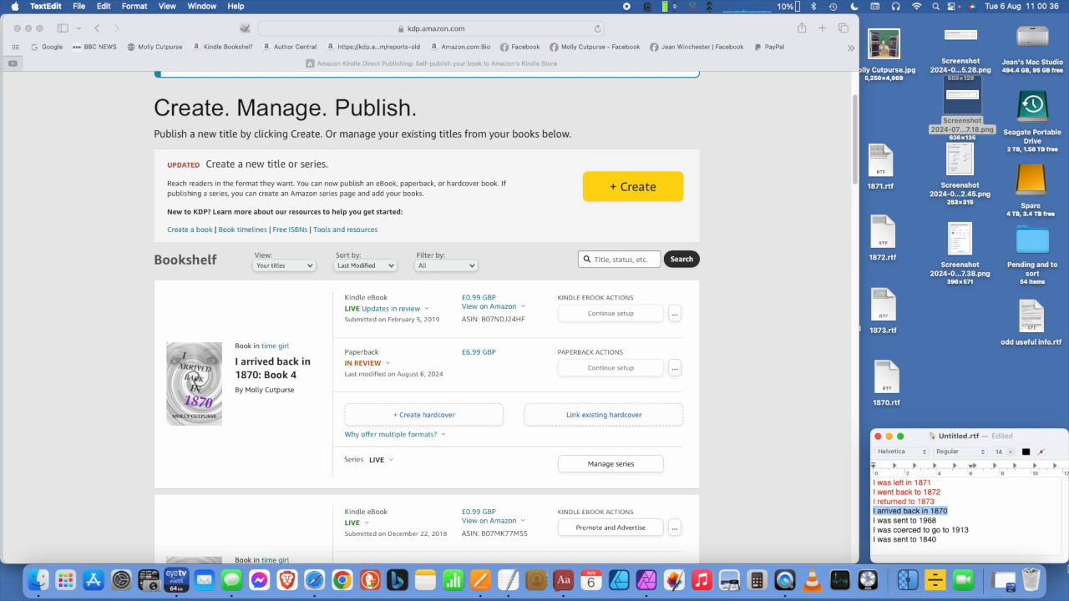
click(1026, 453)
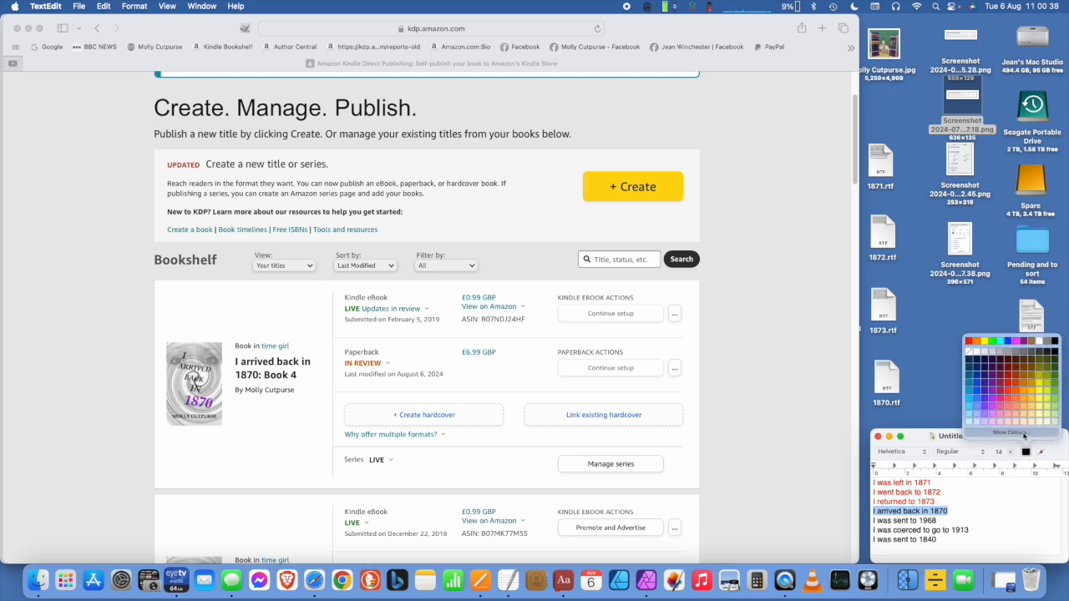
click(1010, 390)
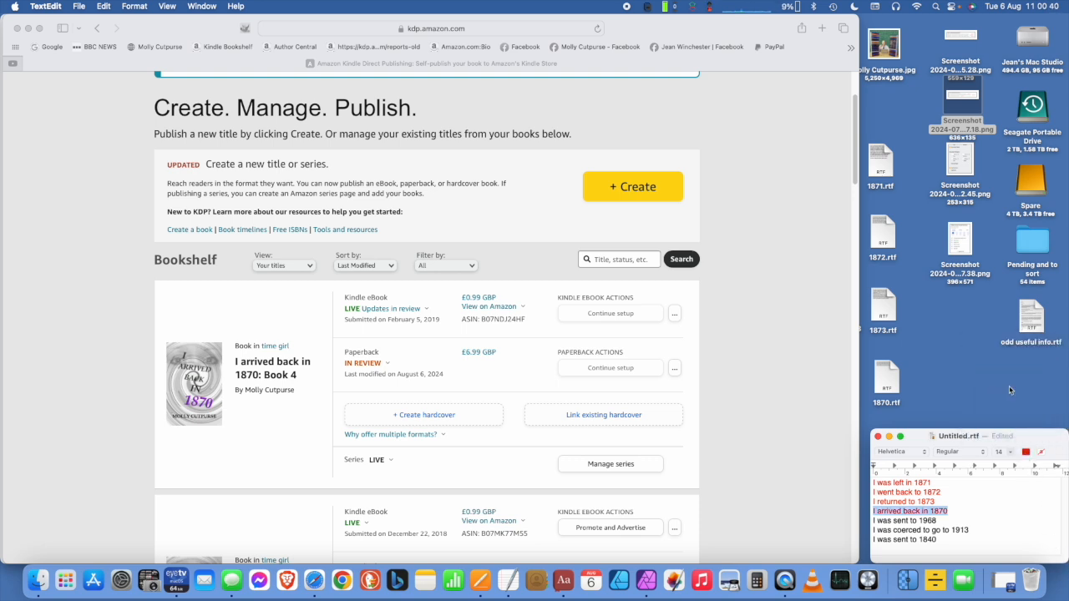
click(958, 516)
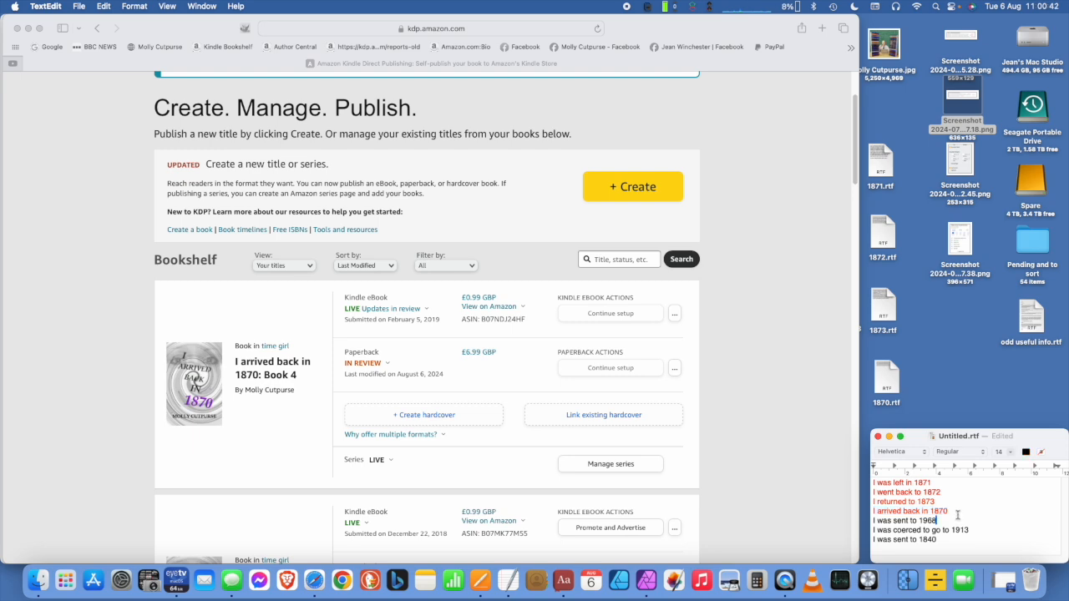
drag(1062, 559, 983, 567)
- Switch to Finder, widen the book-folder column in My Ideas and tag the folder "62-I arrived back in 1870" red
key(ctrl+Up)
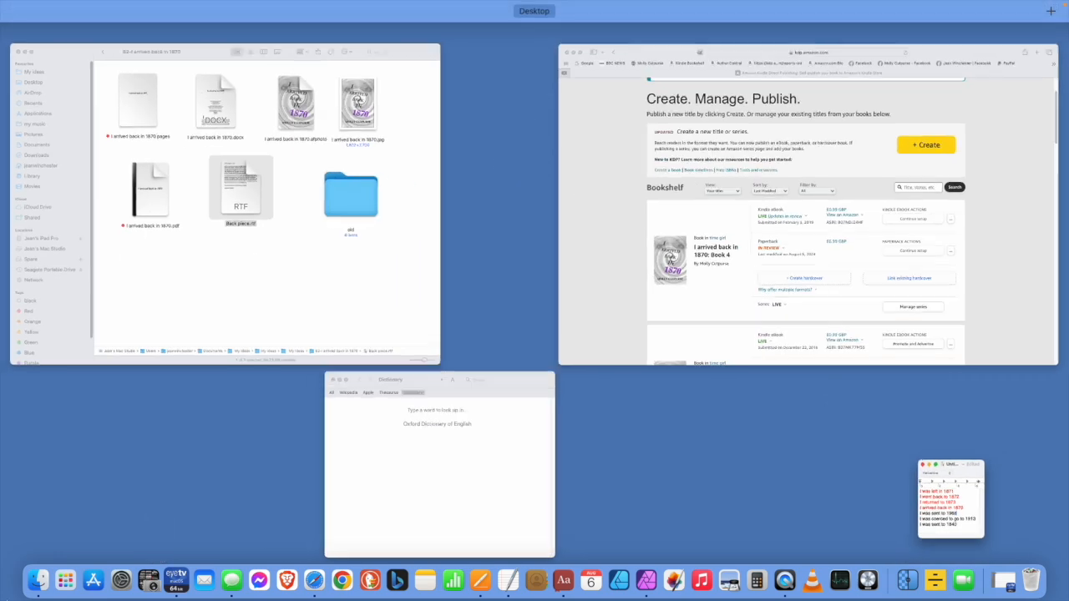
click(237, 317)
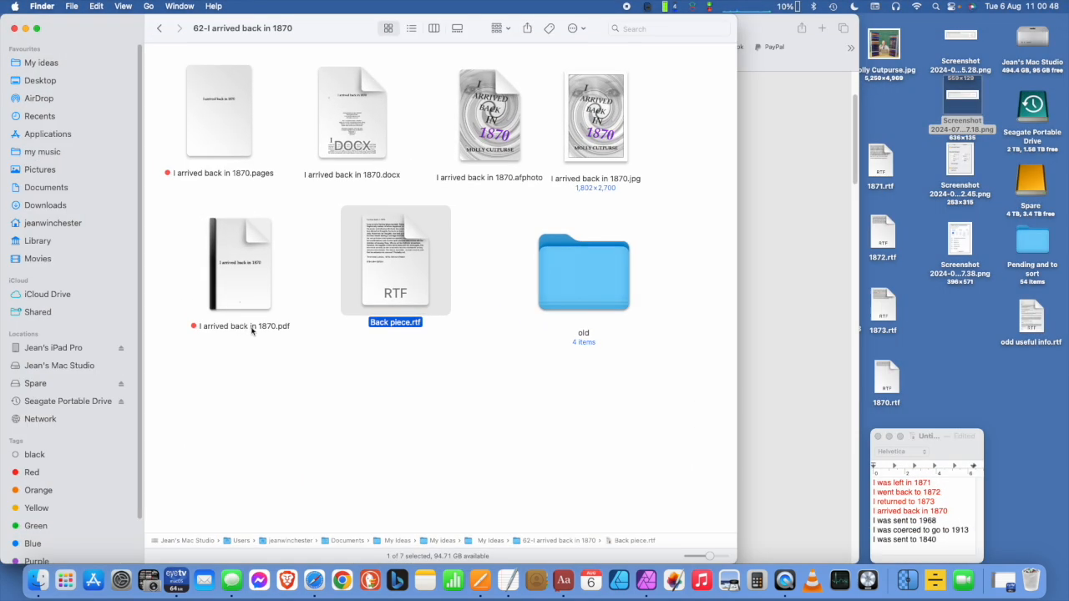
click(484, 284)
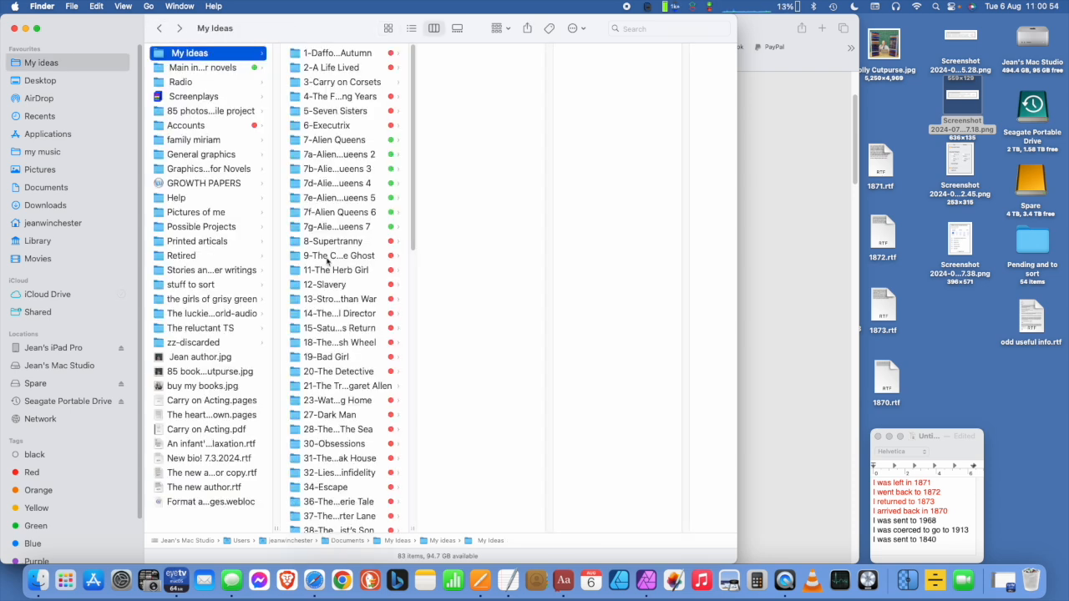
drag(412, 530, 588, 533)
click(590, 486)
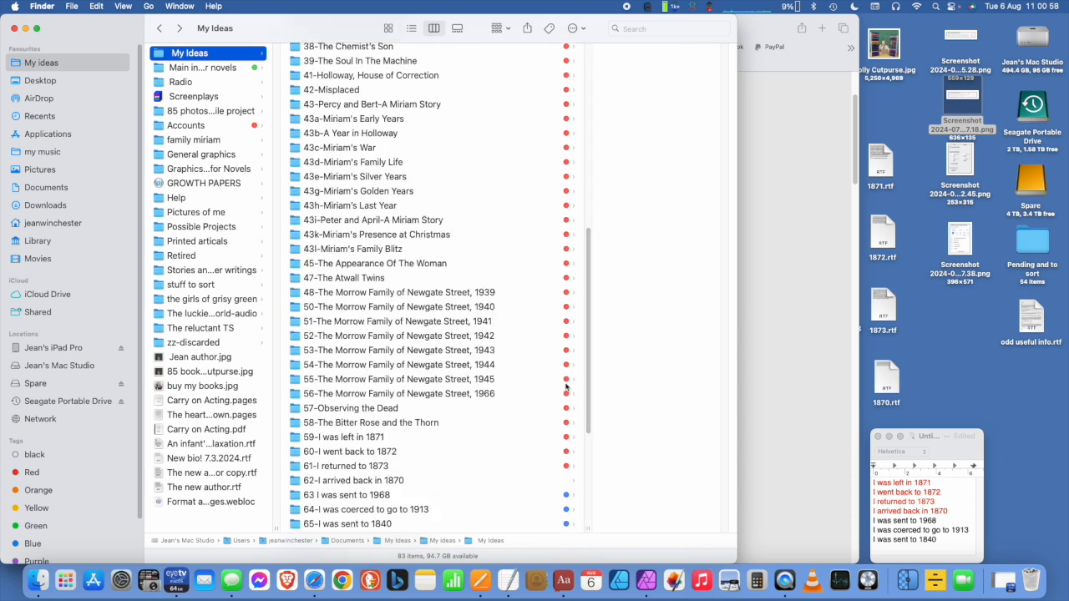
drag(587, 381, 588, 464)
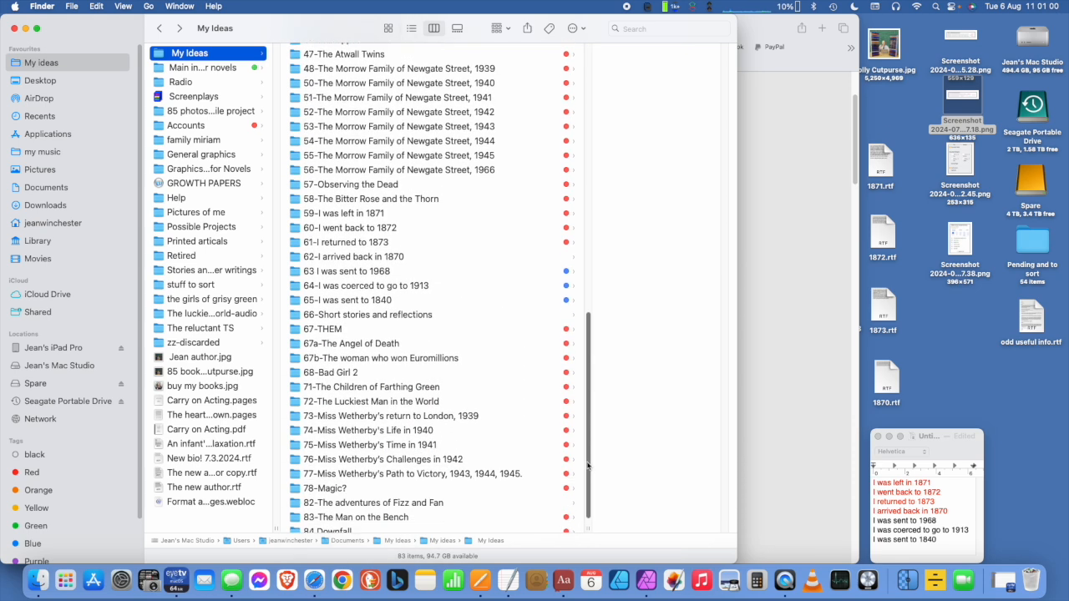
click(407, 259)
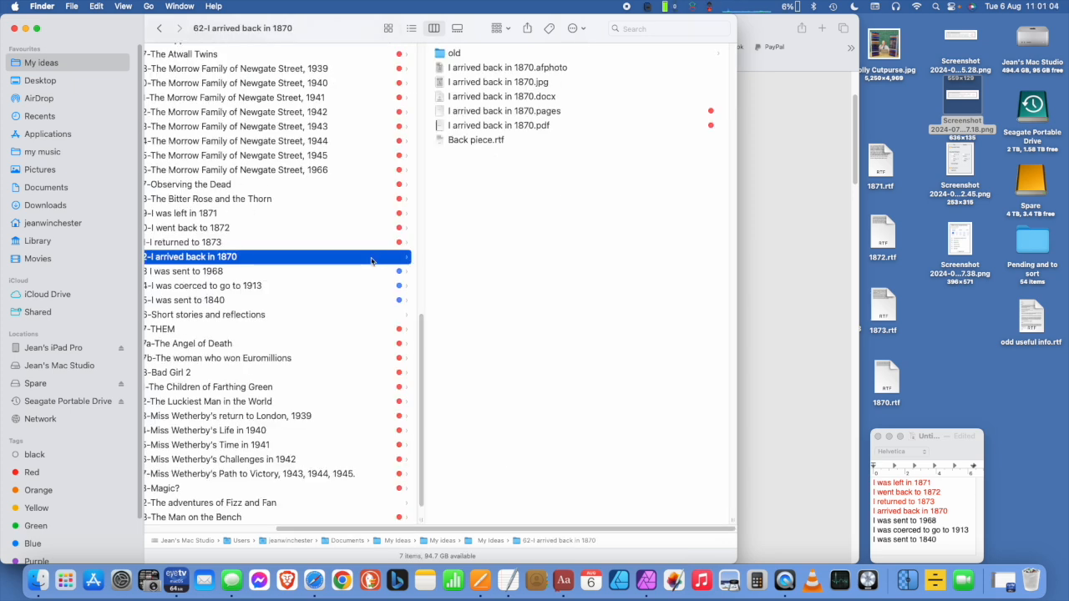
right_click(371, 261)
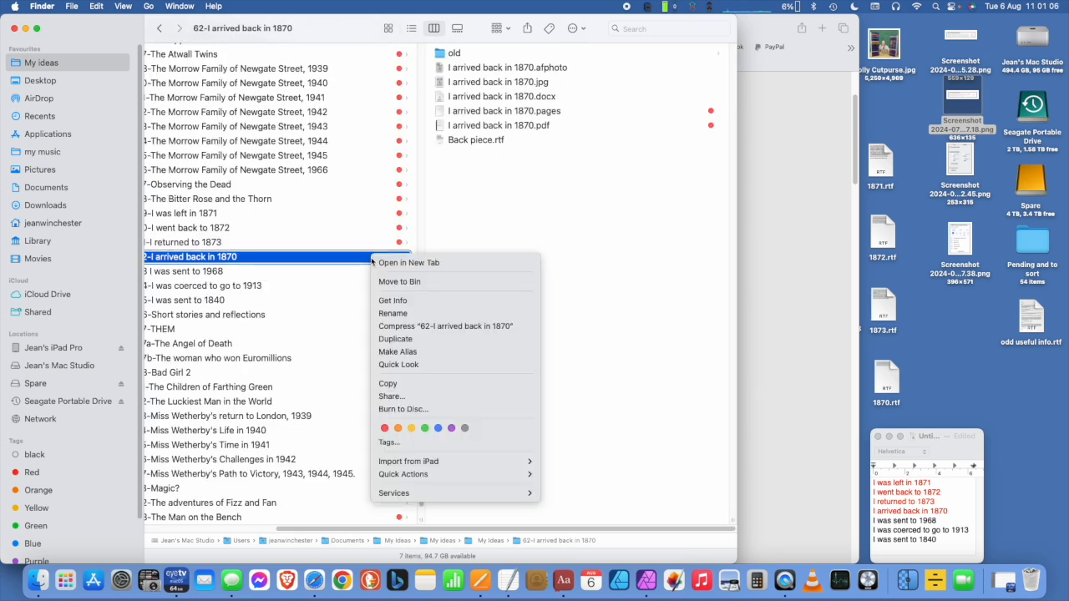
click(384, 429)
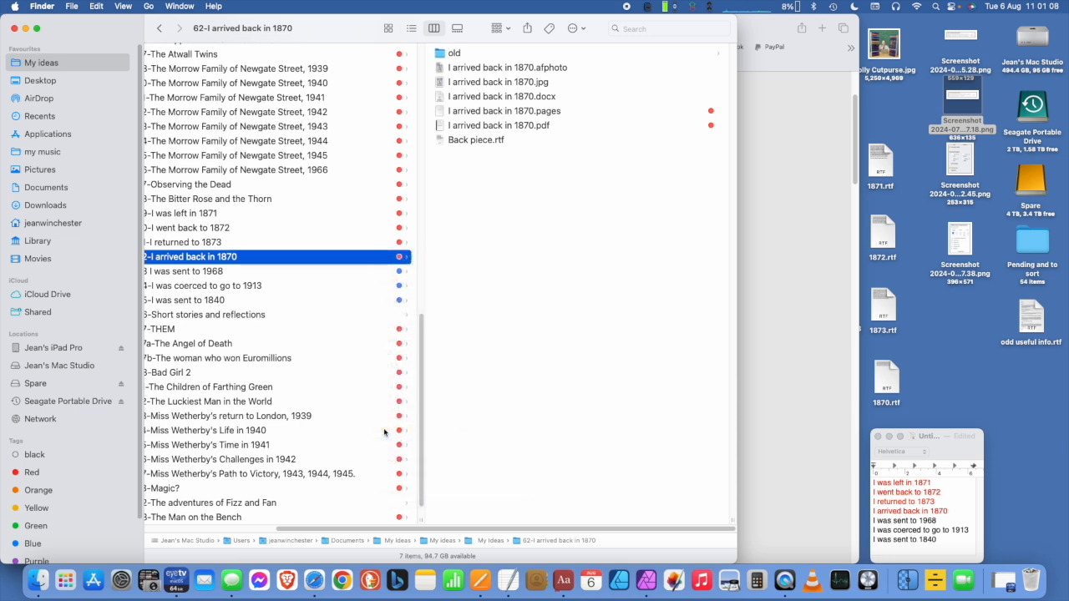
- Remove the blue tag from the folder "63 I was sent to 1968" and show its contents as icons
right_click(360, 275)
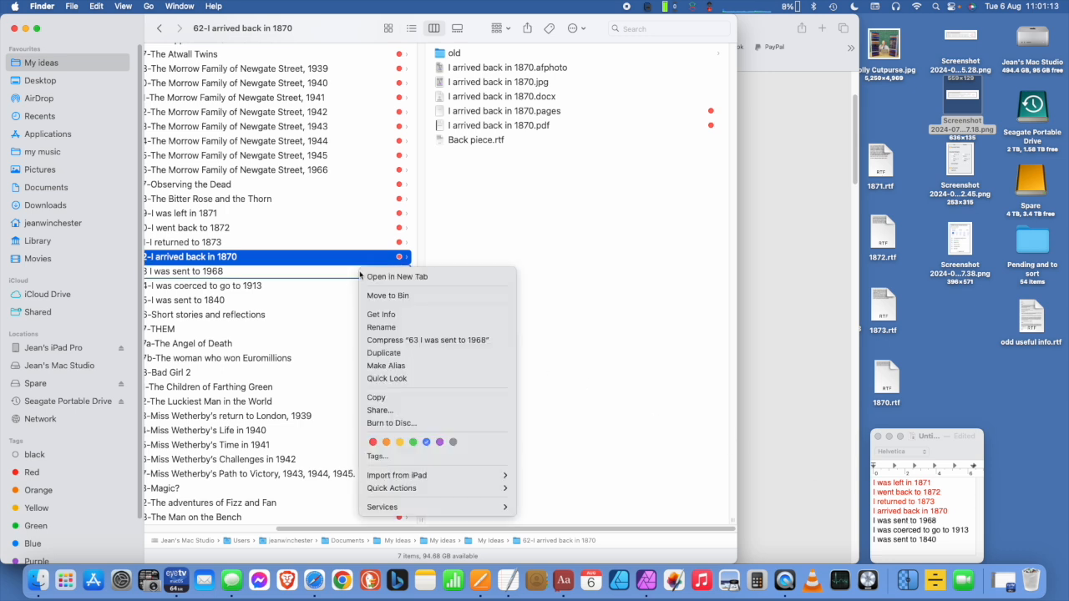
click(428, 443)
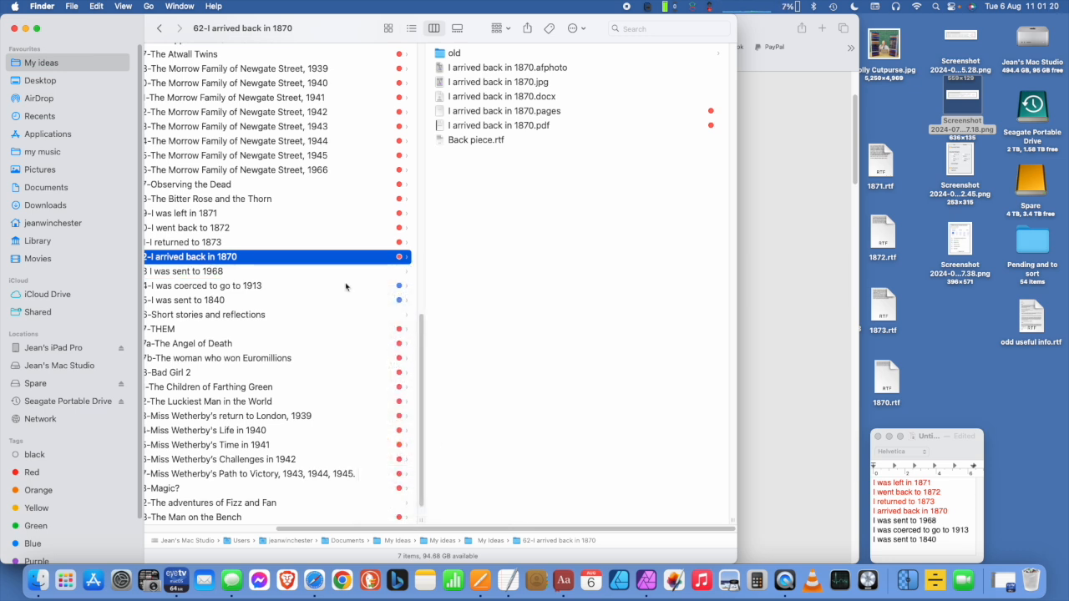
click(269, 273)
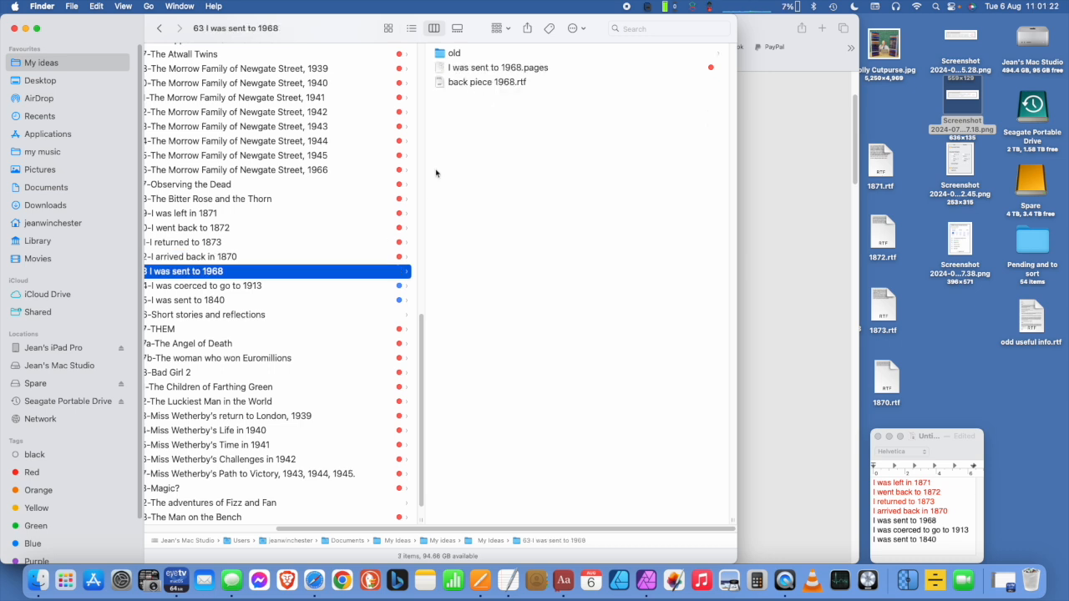
click(387, 29)
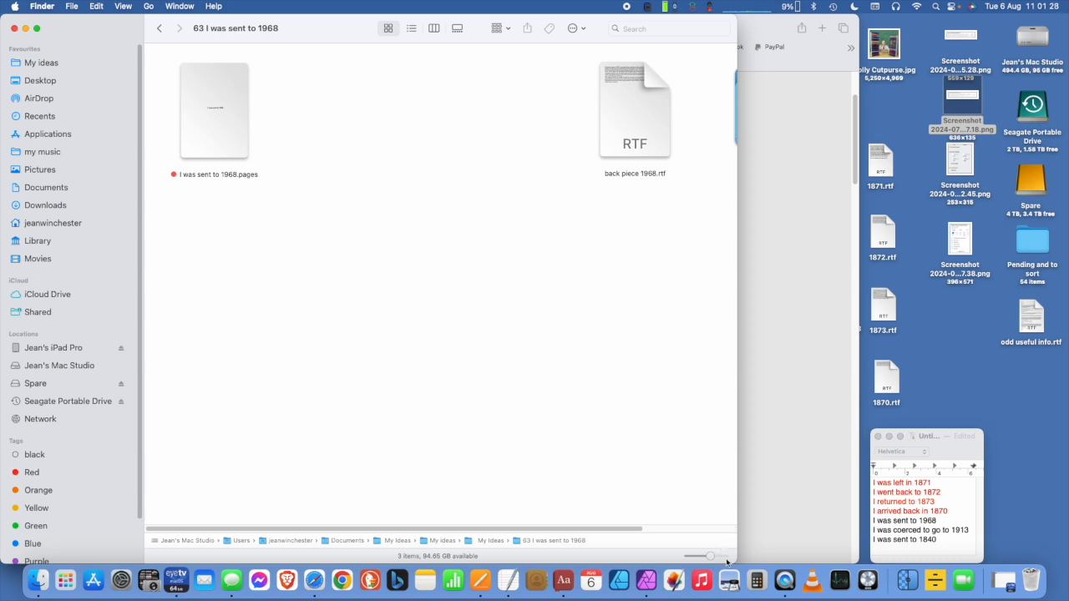
- Widen the Finder window and move "back piece 1968.rtf" and the "old" folder closer to the Pages file
drag(732, 558, 799, 559)
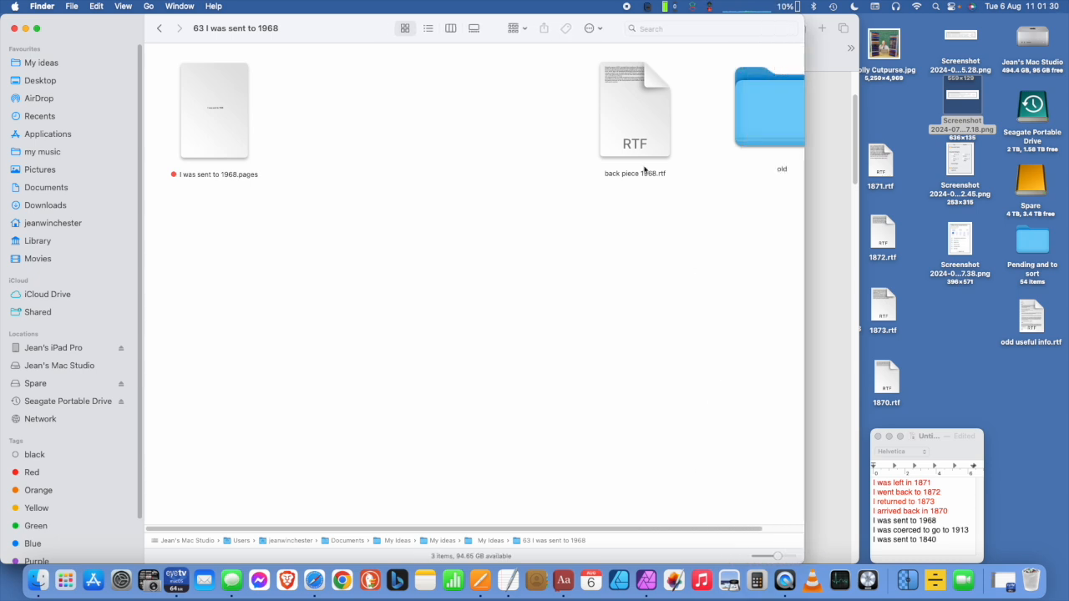
drag(635, 112, 479, 105)
drag(751, 117, 618, 124)
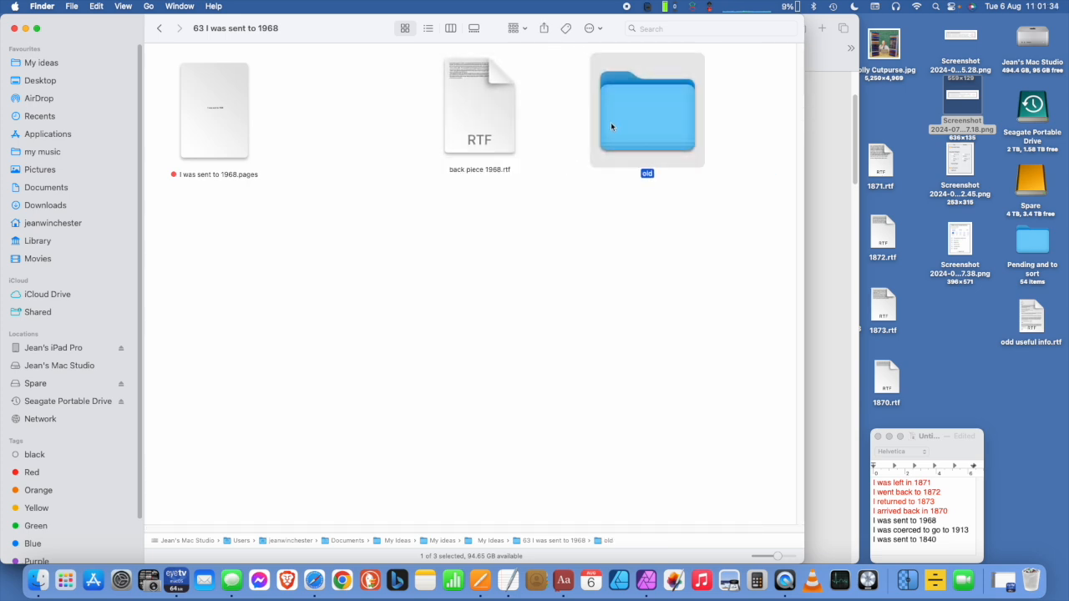
mouse_move(219, 113)
click(484, 111)
drag(484, 112, 526, 109)
click(559, 242)
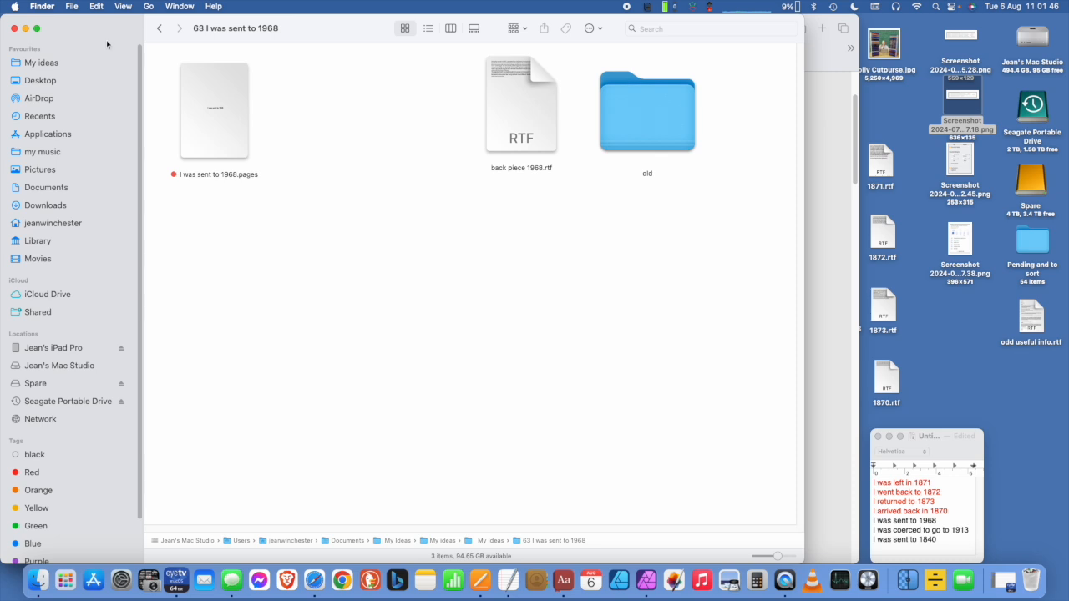
- Close the Finder, Safari and Dictionary windows, checking the 1870 eBook's update status on the Bookshelf along the way
click(13, 29)
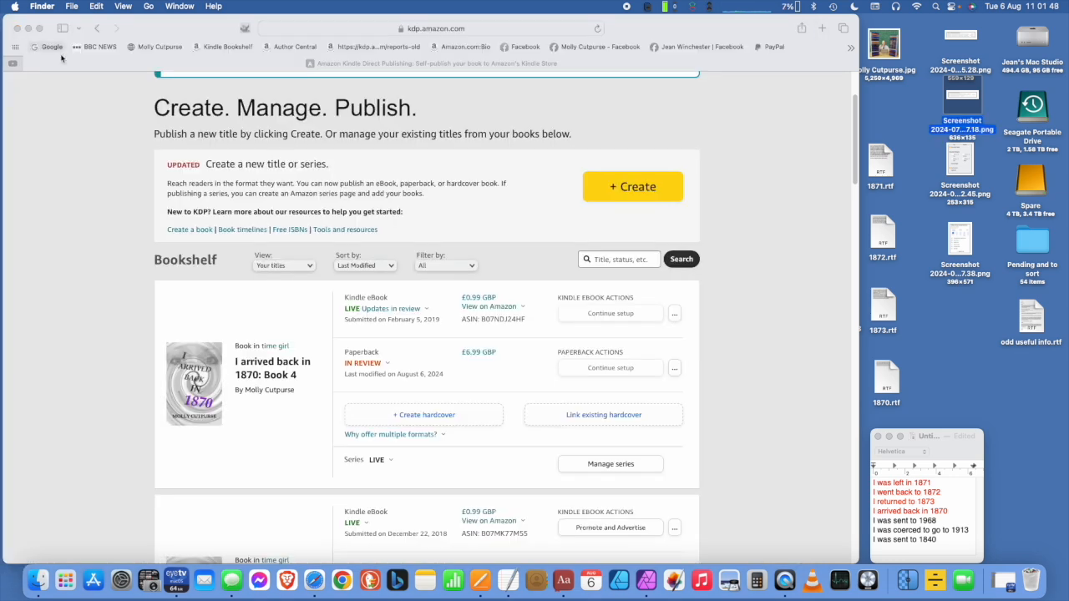
click(752, 259)
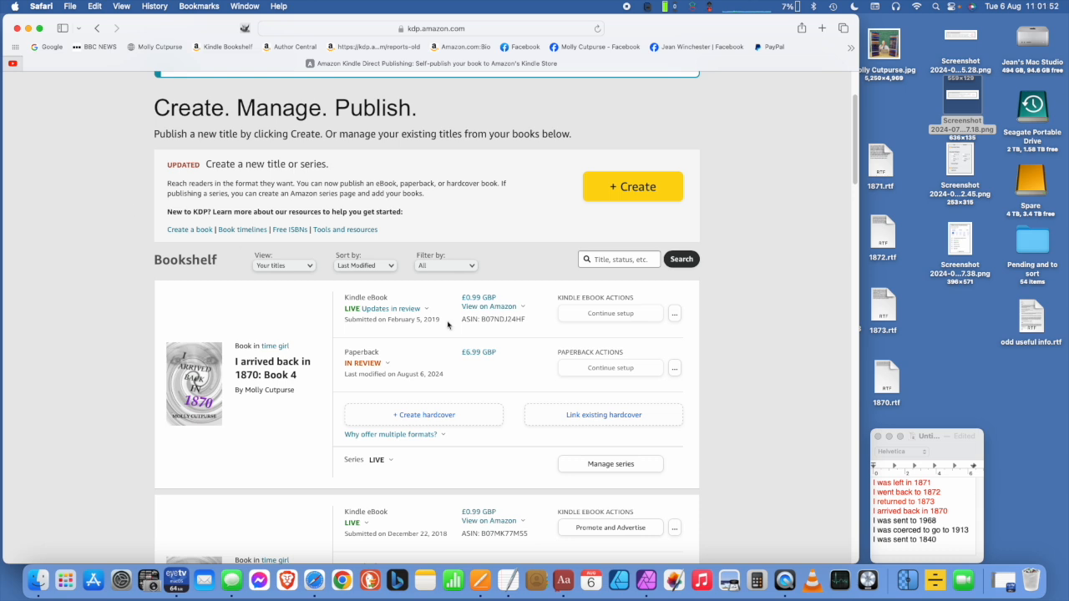
click(388, 309)
click(195, 304)
click(16, 30)
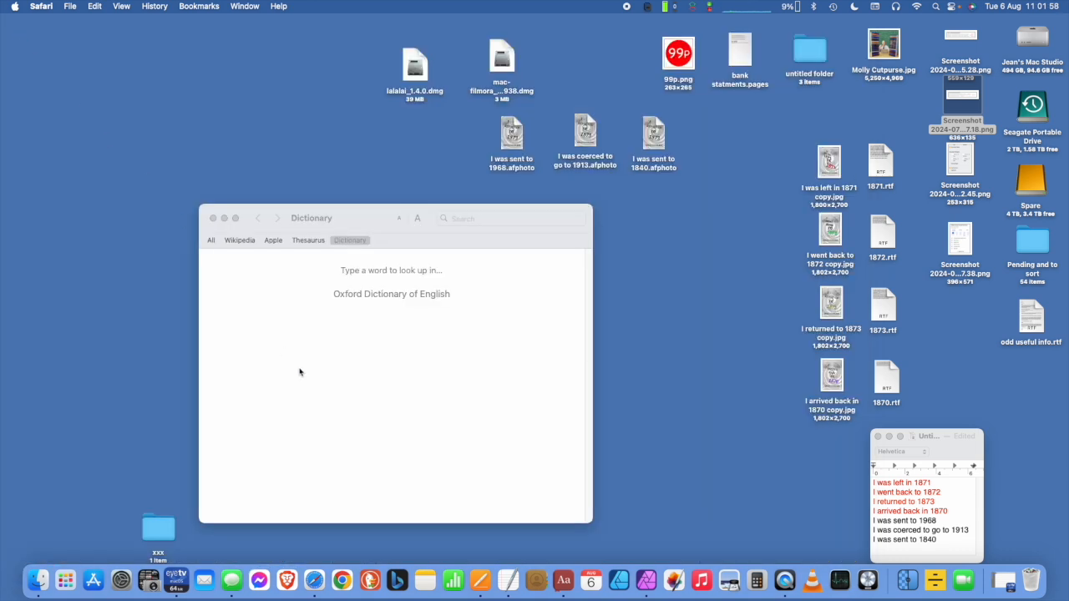
click(223, 267)
click(212, 218)
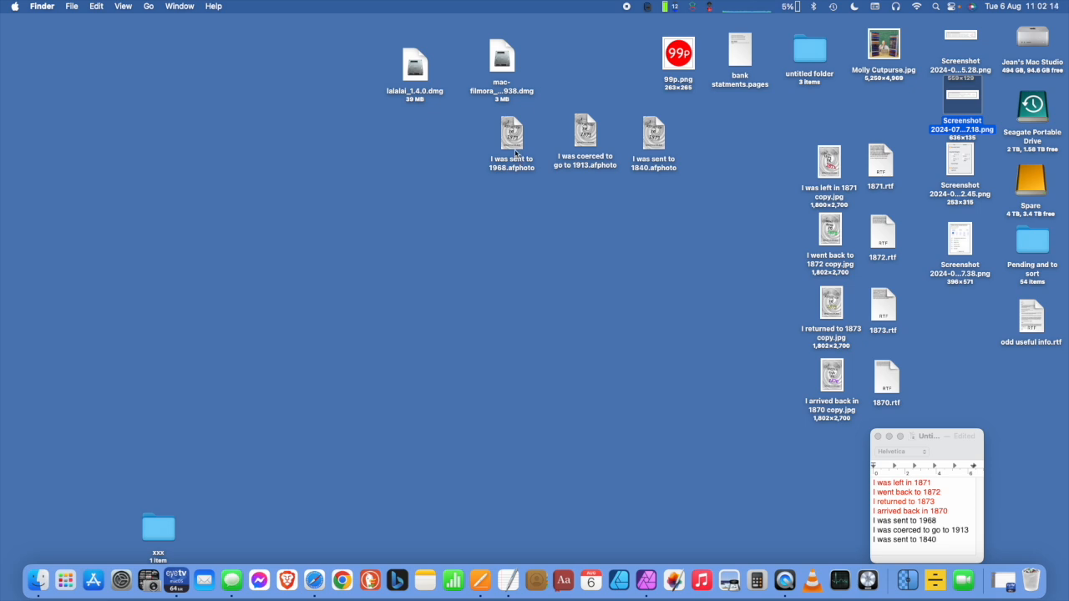
- Move "I was sent to 1968.afphoto" from the desktop into the My Ideas folder "63 I was sent to 1968" and close the Finder window
double_click(1033, 40)
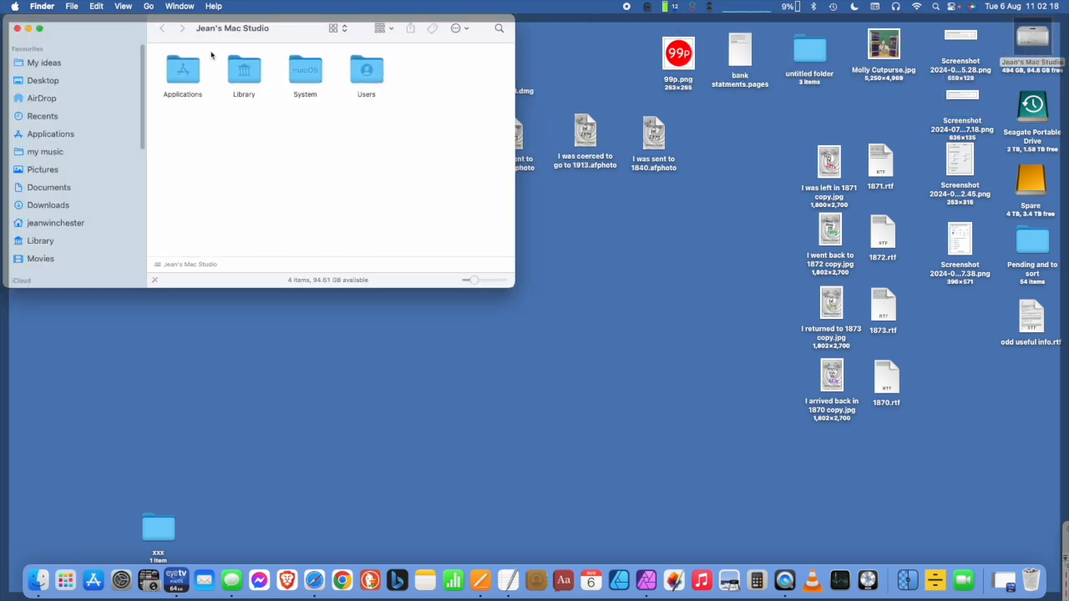
click(47, 66)
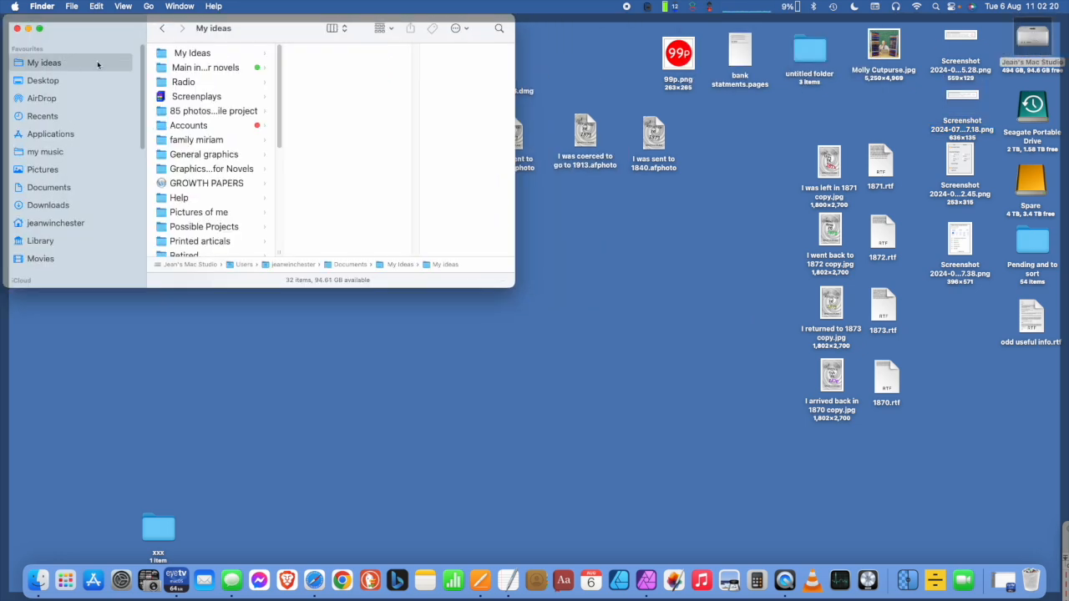
click(177, 53)
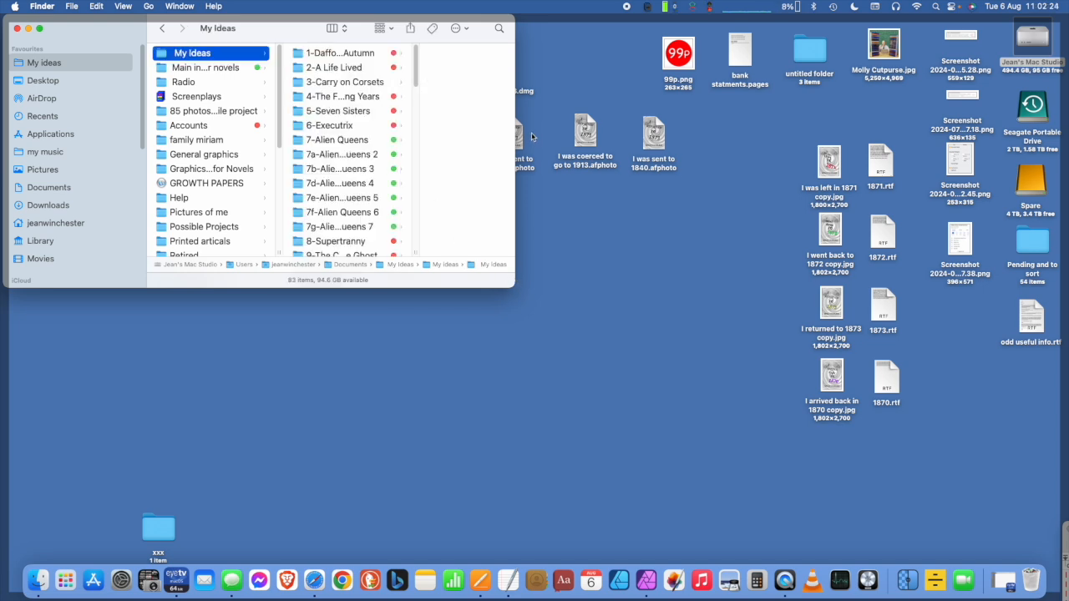
drag(522, 137, 622, 207)
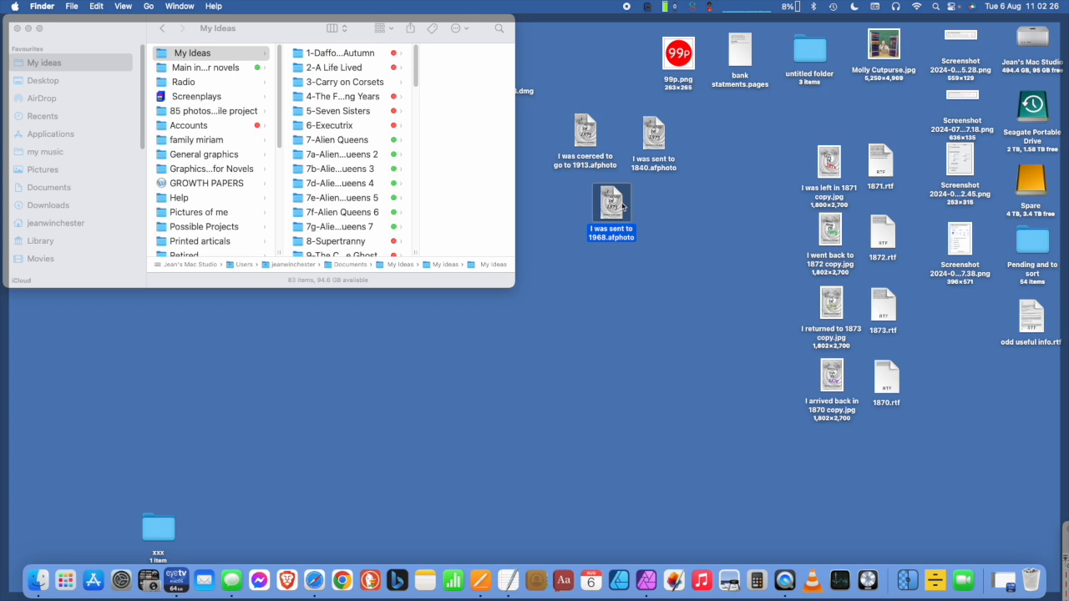
key(F11)
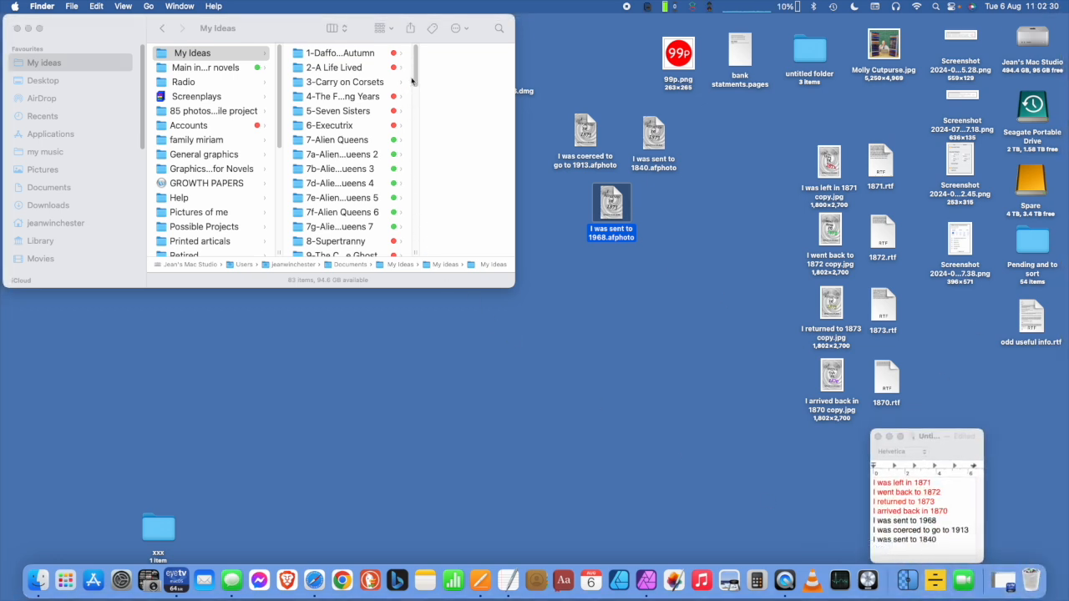
drag(415, 81, 415, 209)
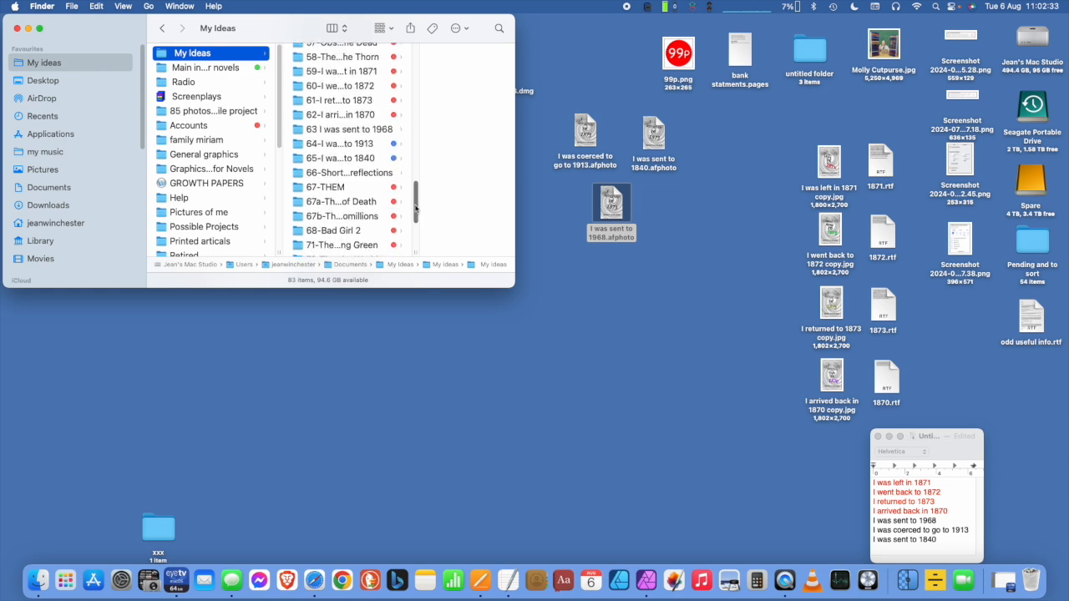
click(365, 131)
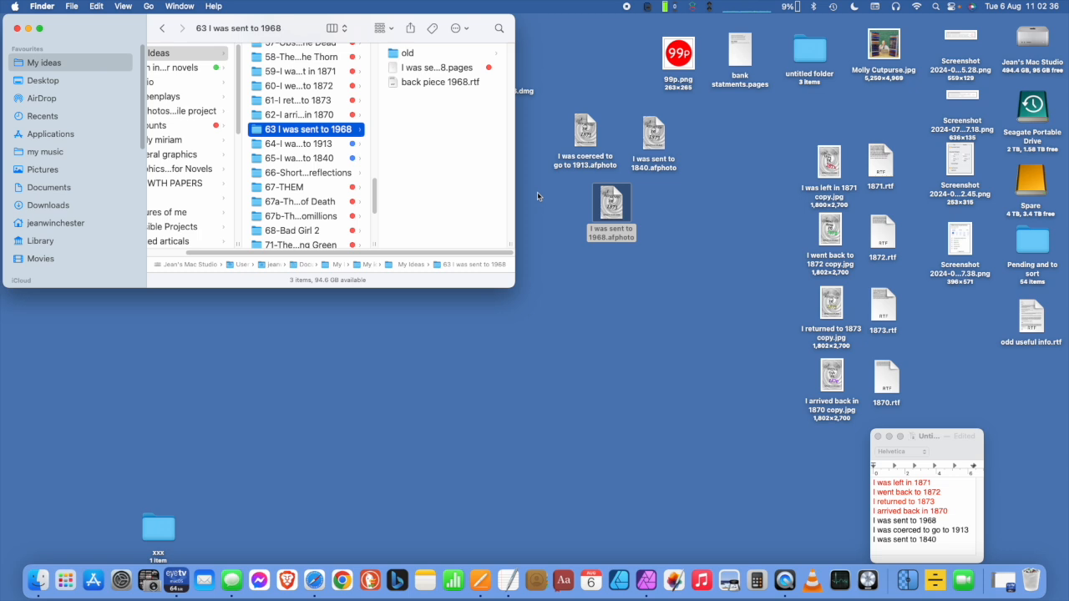
drag(608, 212, 443, 167)
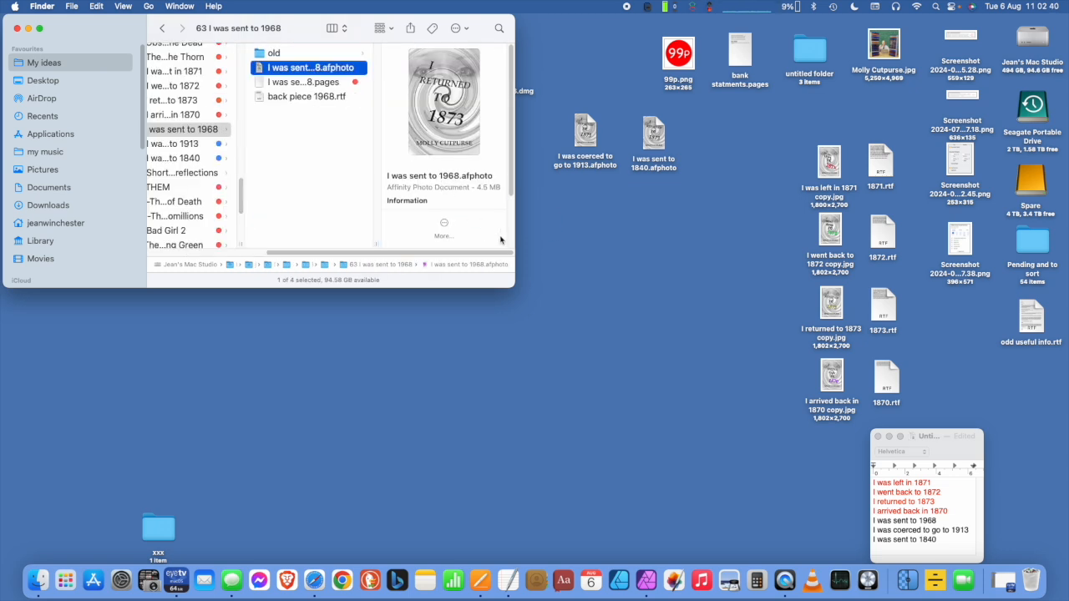
click(16, 29)
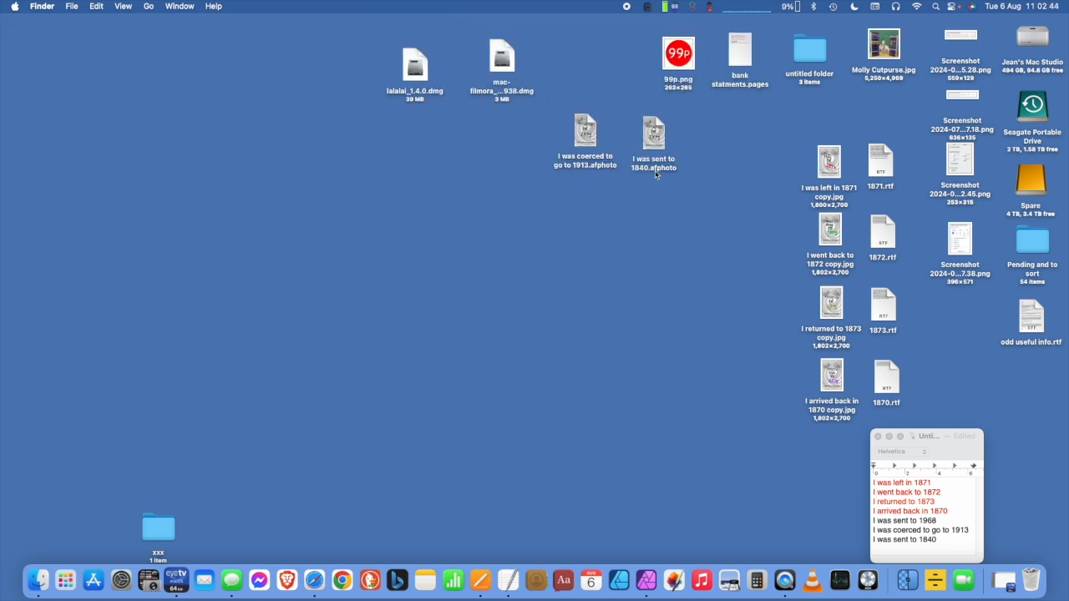
- Tidy the desktop by moving the 1913 and 1840 afphoto files nearer the cover images, nudging lalalai_1.4.0.dmg and shifting the TextEdit list towards the screen edge
drag(553, 131, 723, 166)
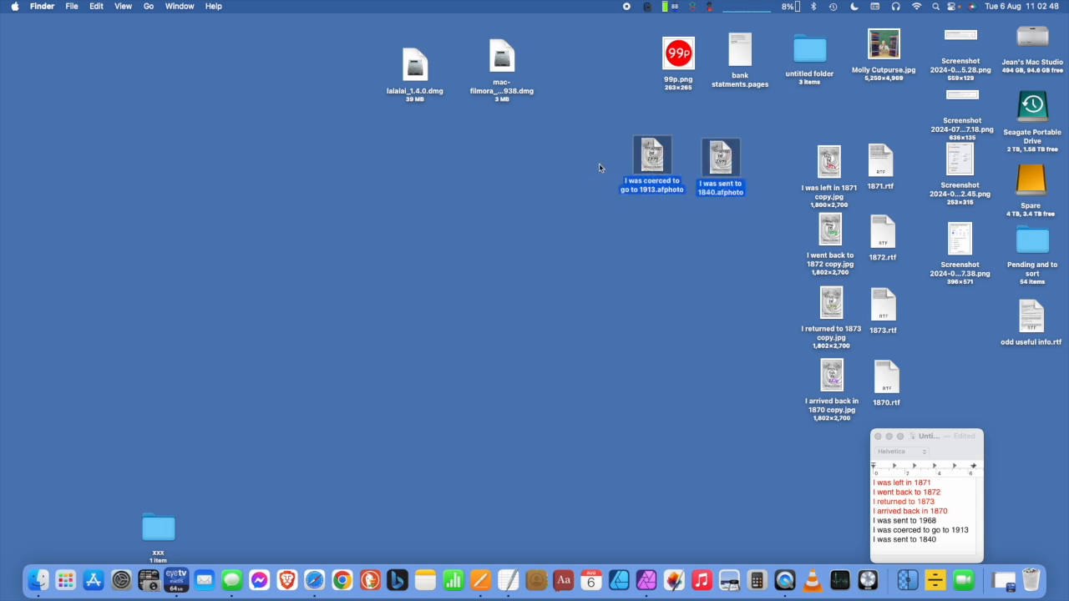
click(553, 144)
drag(420, 71, 432, 67)
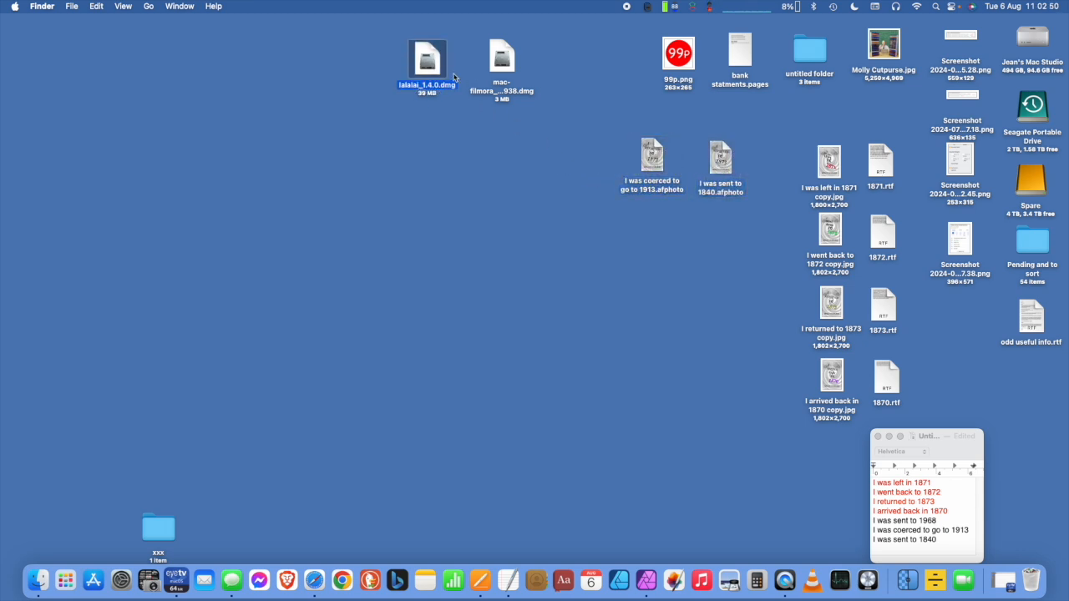
click(581, 202)
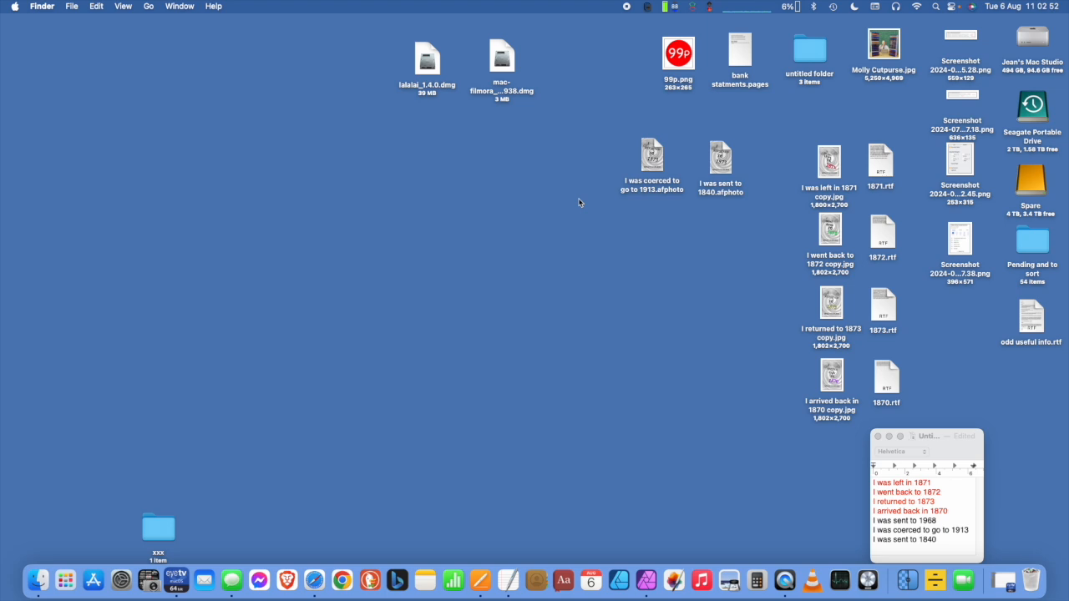
drag(927, 438, 1019, 435)
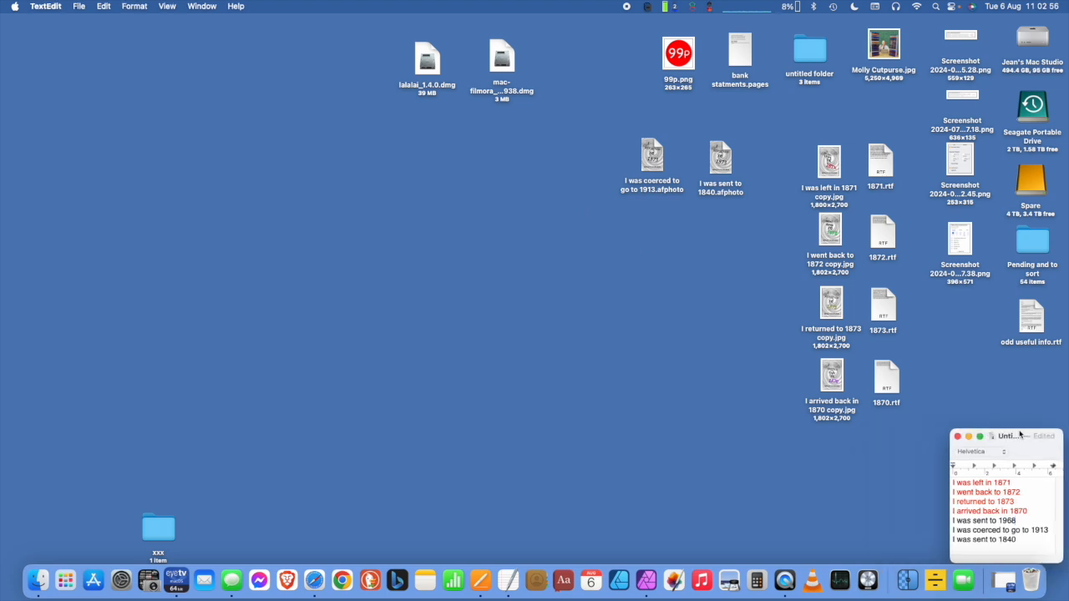